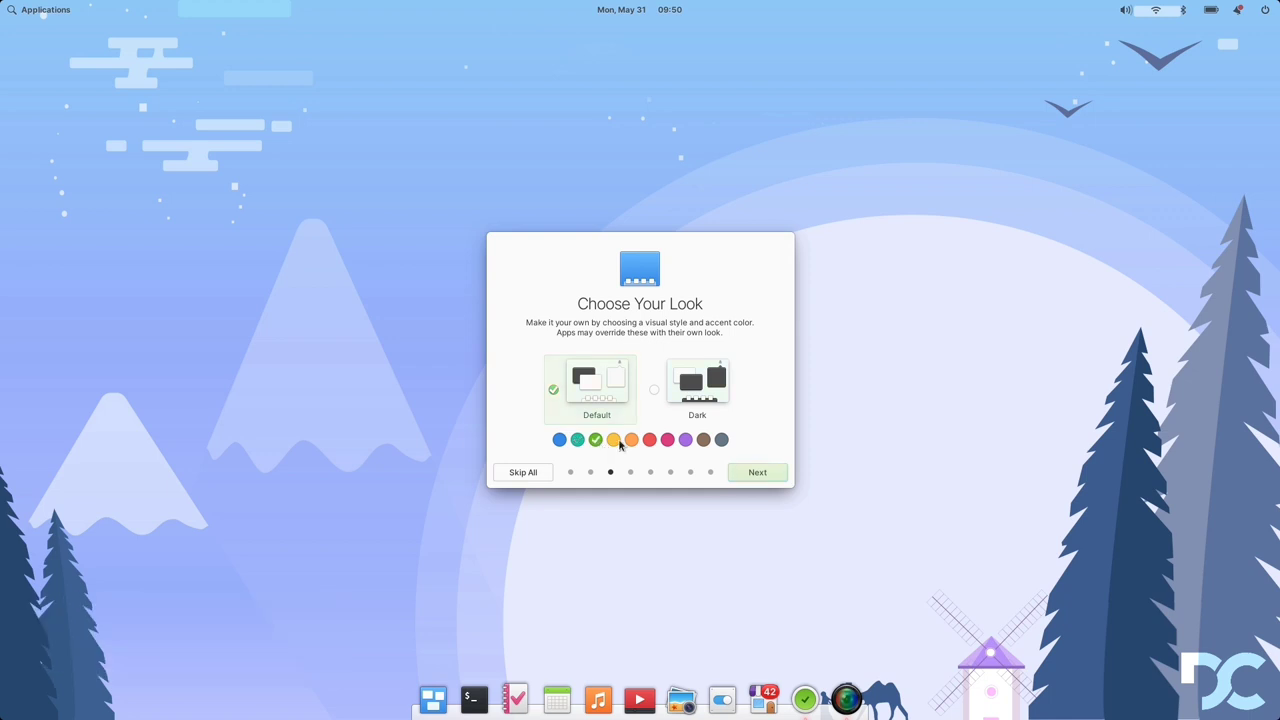
- Try the accent colours for the Default look, settle on the blue accent, and continue to Location Services
{"action": "key", "text": "Right"}
{"action": "key", "text": "Right"}
{"action": "key", "text": "Right"}
{"action": "key", "text": "Right"}
{"action": "key", "text": "Right"}
{"action": "left_click", "coordinate": [741, 473]}
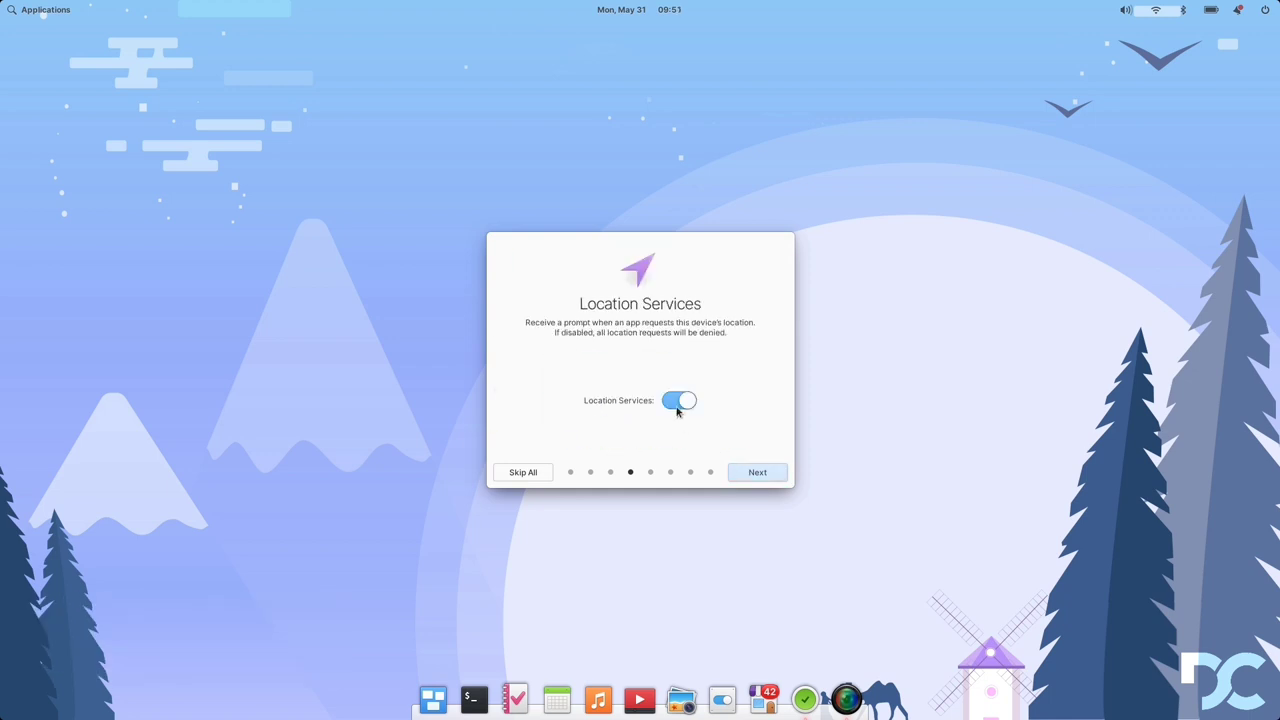
- Leave Location Services enabled and Night Light off, and go through the remaining onboarding pages to finish the setup
{"action": "left_click", "coordinate": [755, 471]}
{"action": "left_click", "coordinate": [676, 393]}
{"action": "left_click", "coordinate": [664, 396]}
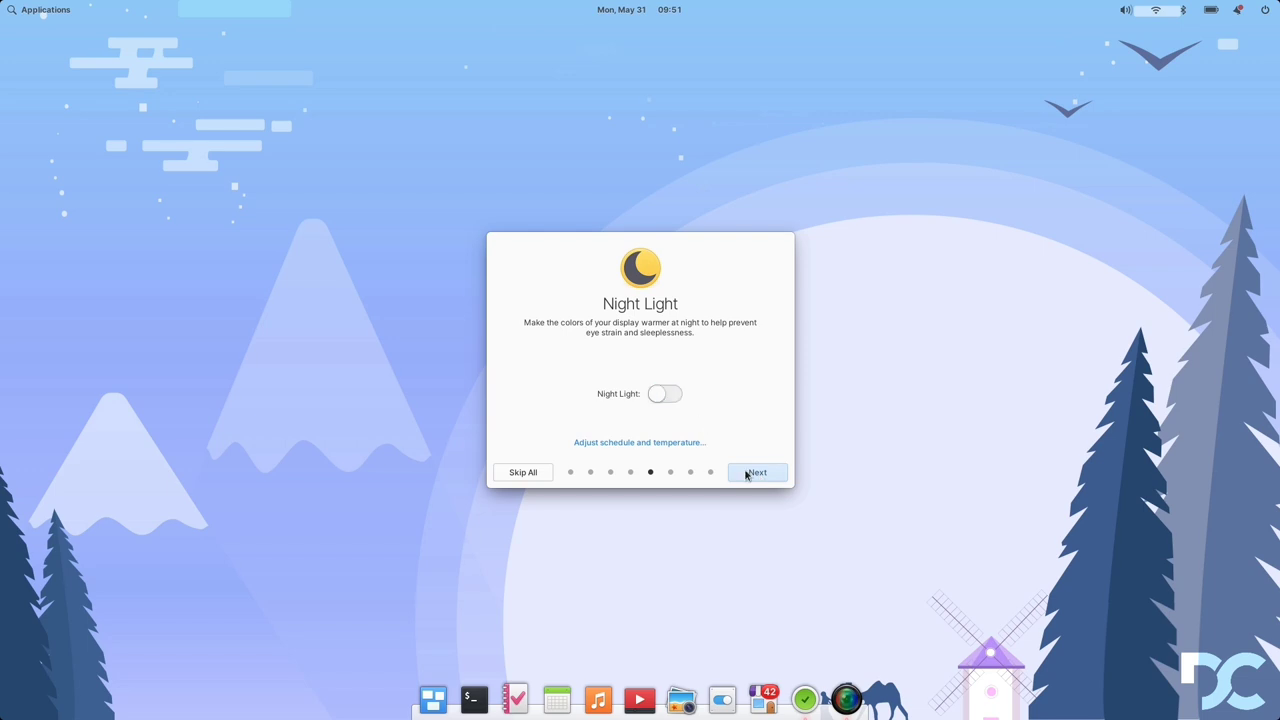
{"action": "left_click", "coordinate": [746, 475]}
{"action": "left_click", "coordinate": [746, 474]}
{"action": "left_click", "coordinate": [752, 472]}
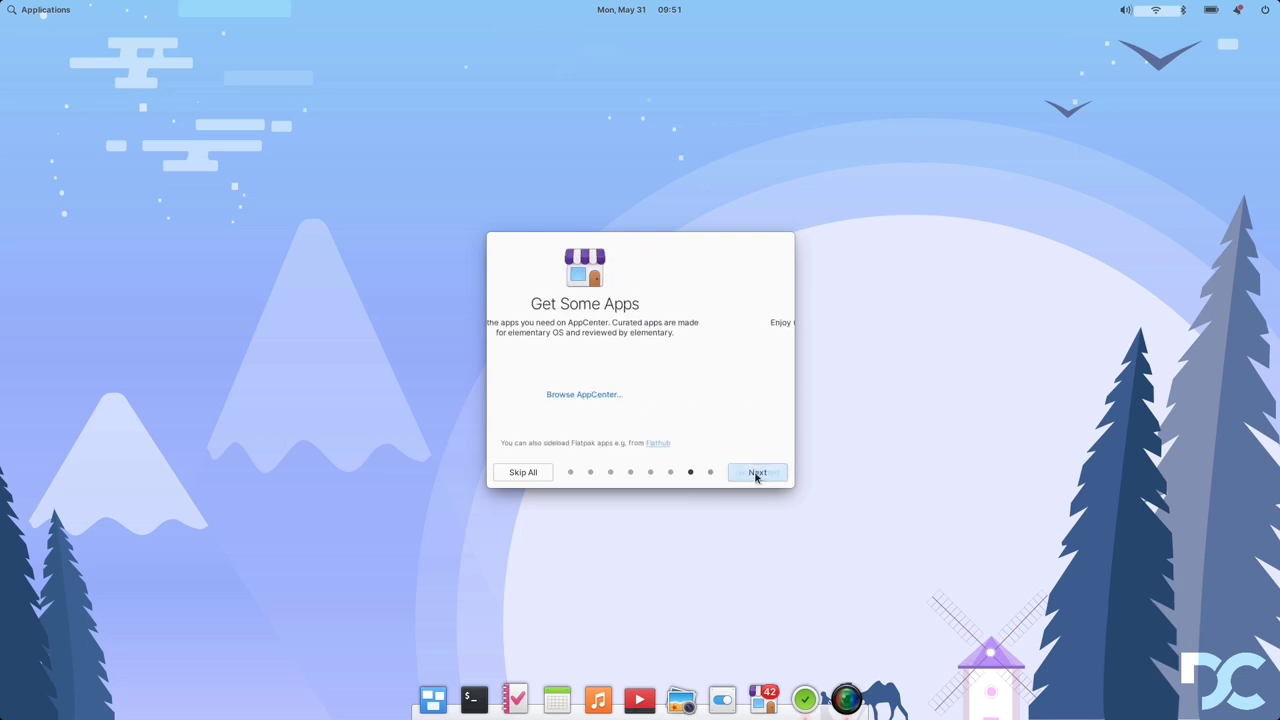
{"action": "left_click", "coordinate": [755, 476]}
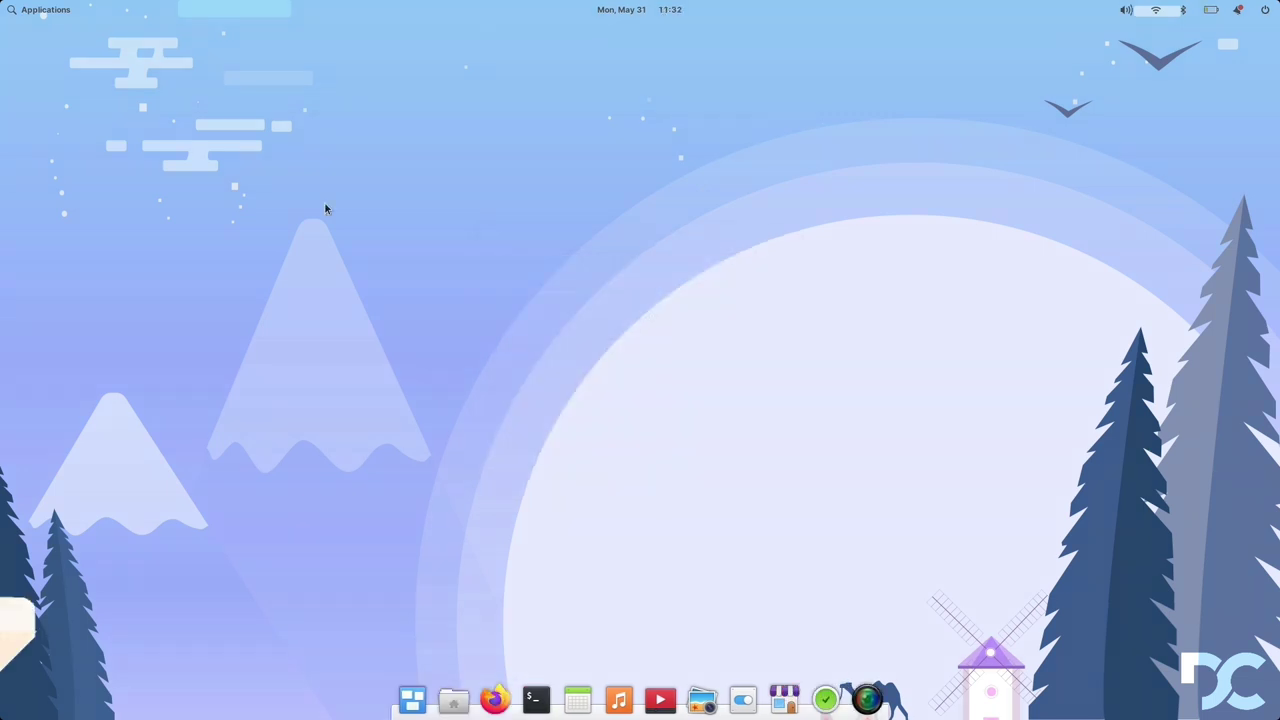
- Look through the panel indicators for notifications, battery, wireless network, sound and the calendar
{"action": "key", "text": "super"}
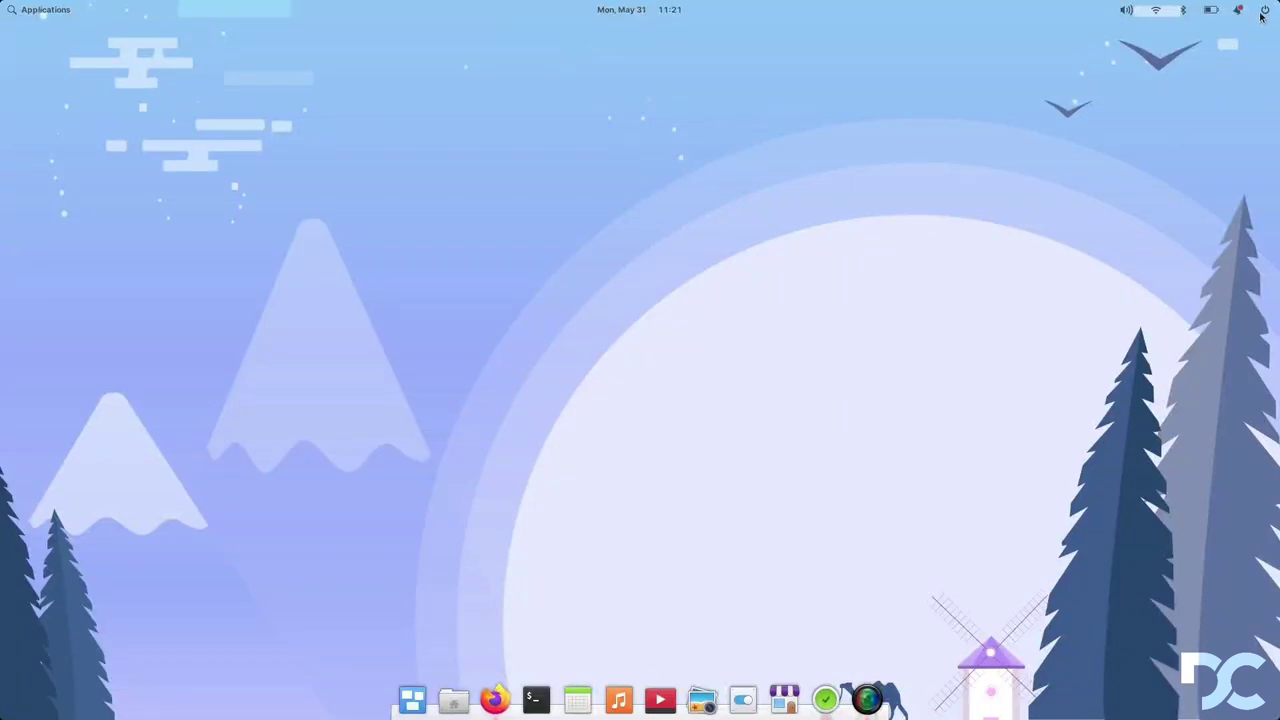
{"action": "left_click", "coordinate": [1262, 12]}
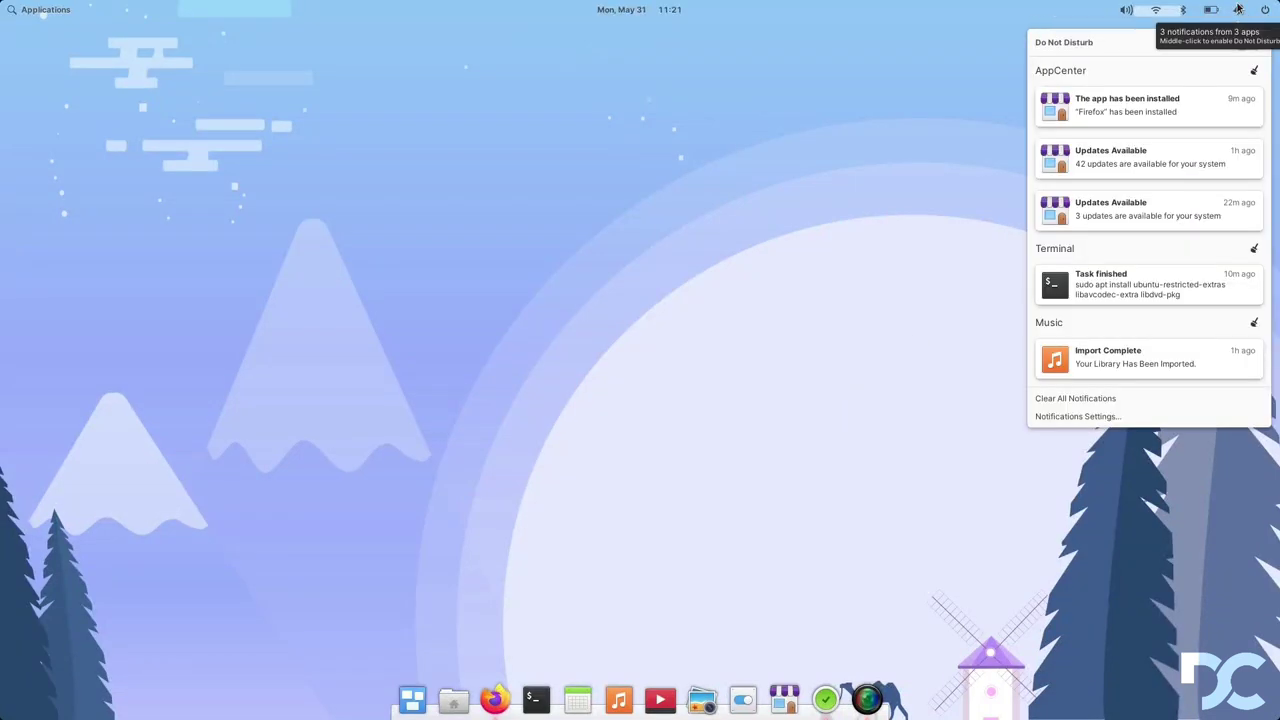
{"action": "mouse_move", "coordinate": [1210, 12]}
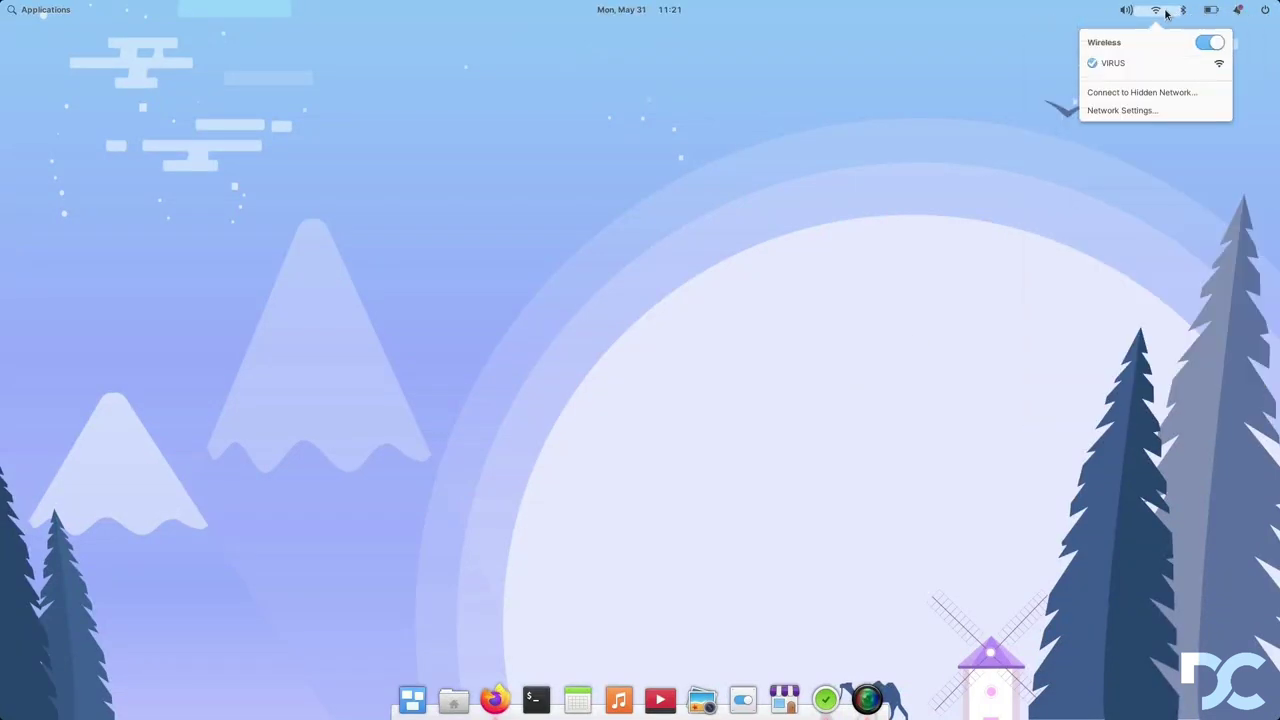
{"action": "mouse_move", "coordinate": [1127, 11]}
{"action": "mouse_move", "coordinate": [665, 15]}
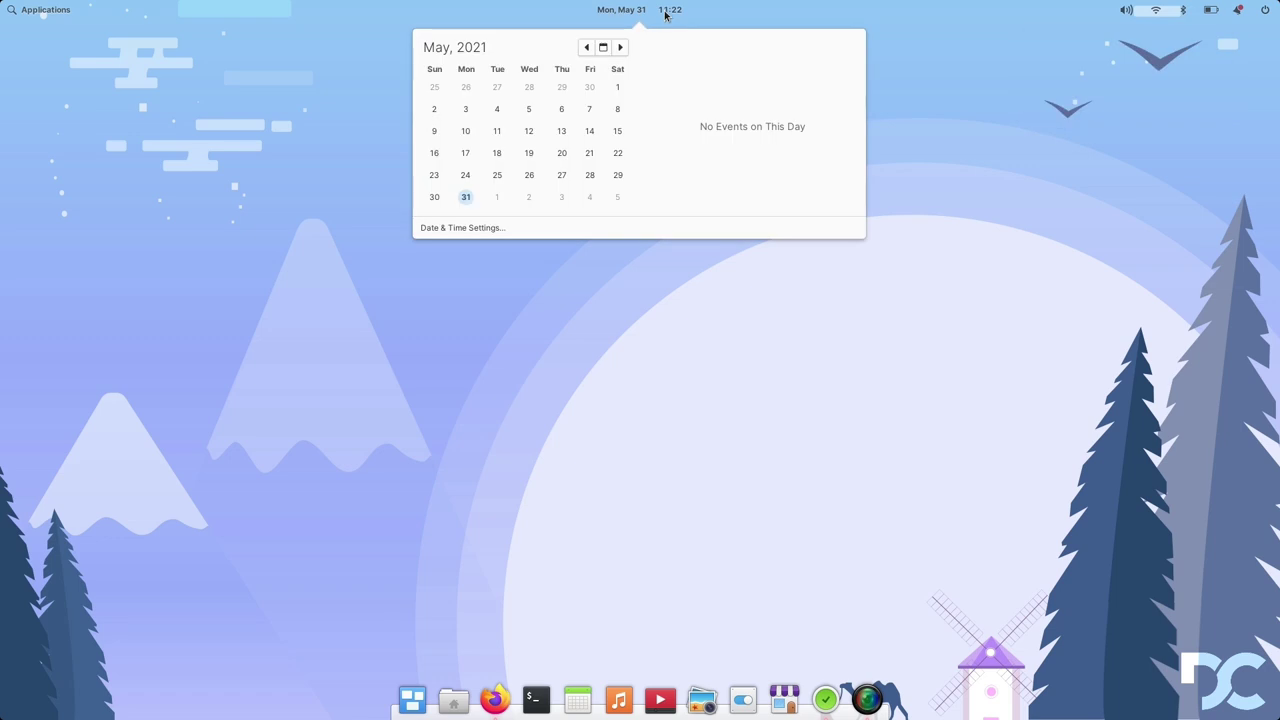
- Look through both pages of the application launcher's grid and switch the launcher to category view
{"action": "mouse_move", "coordinate": [65, 11]}
{"action": "left_click", "coordinate": [264, 356]}
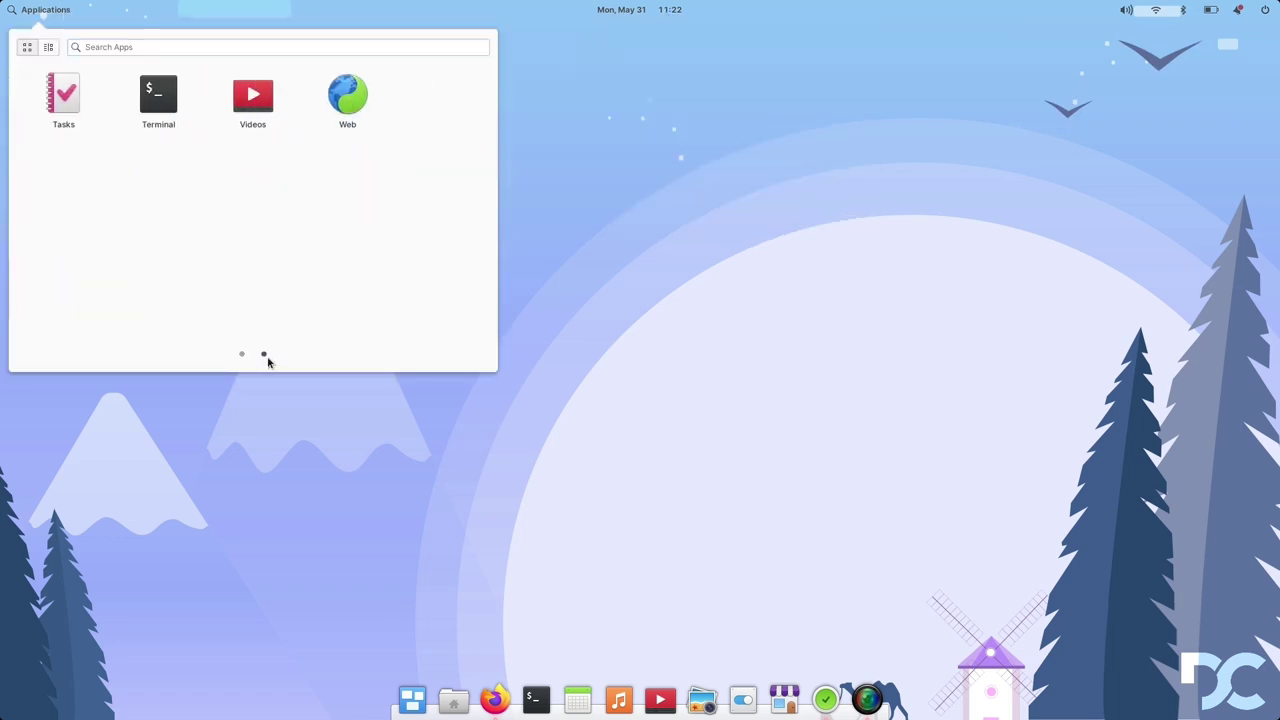
{"action": "left_click", "coordinate": [242, 355]}
{"action": "left_click", "coordinate": [48, 47]}
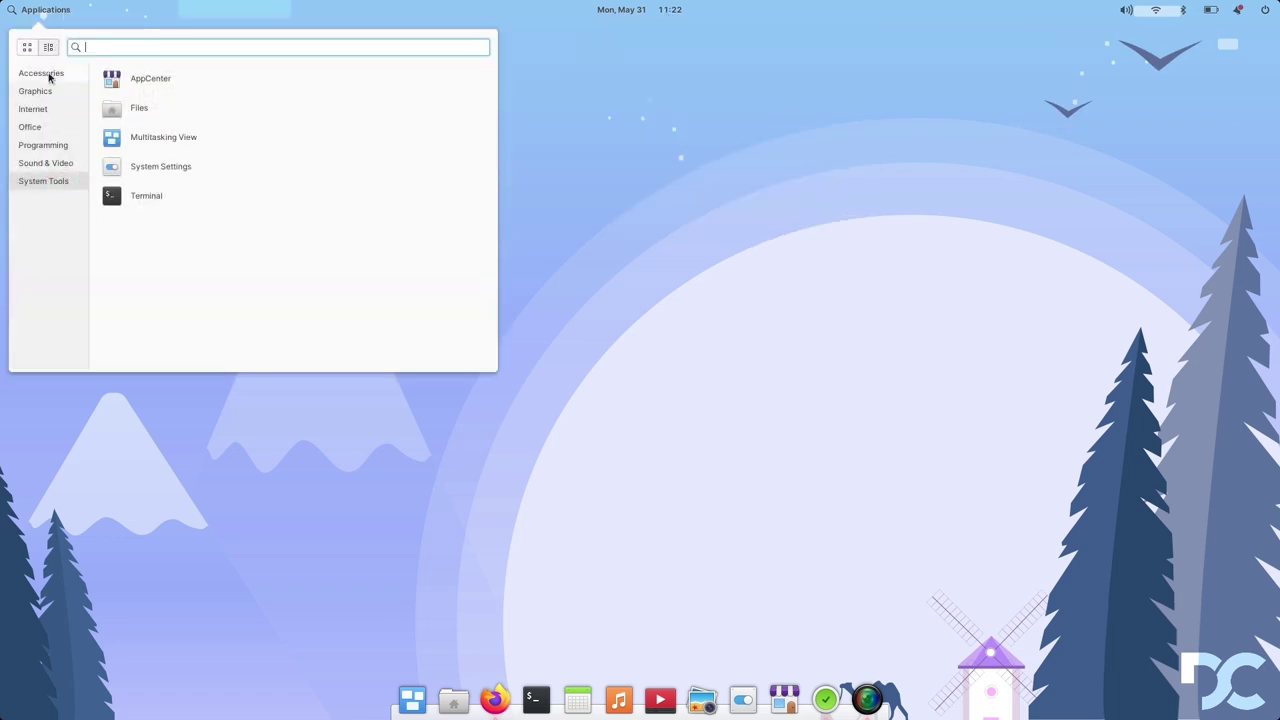
- Browse the launcher's app categories from Accessories through System Tools, and close the launcher
{"action": "left_click", "coordinate": [48, 76]}
{"action": "left_click", "coordinate": [50, 93]}
{"action": "left_click", "coordinate": [46, 112]}
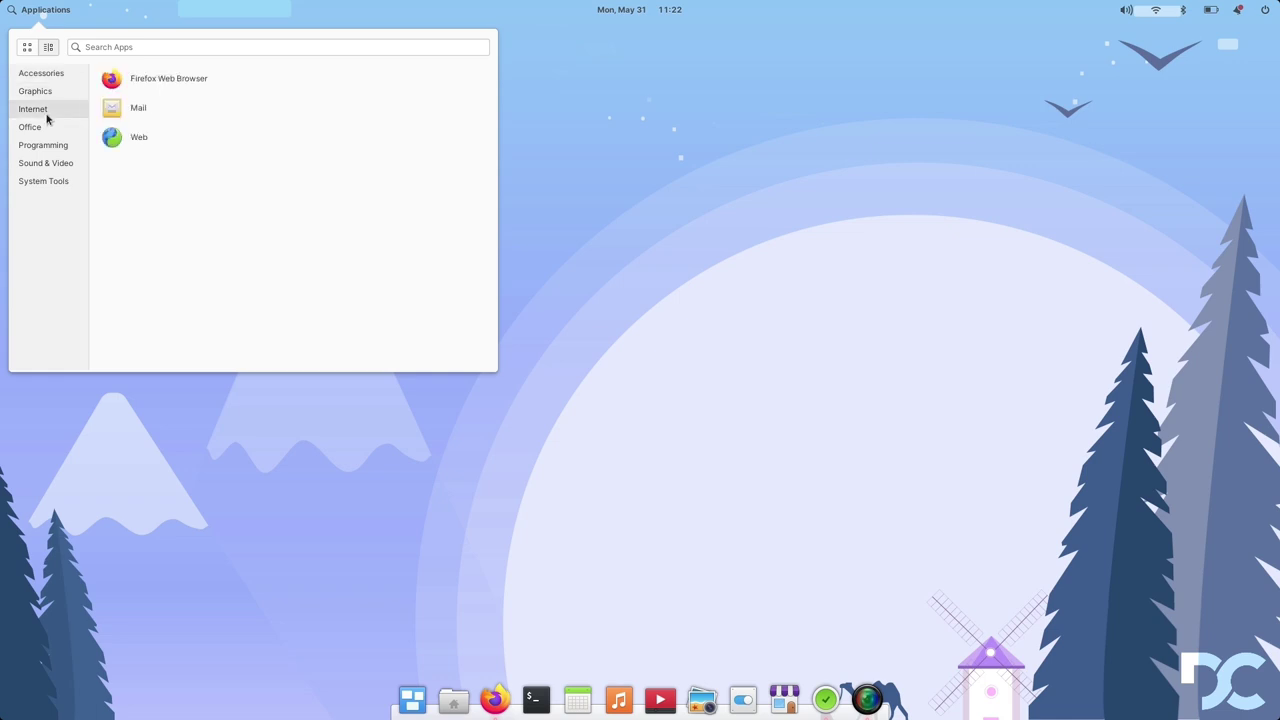
{"action": "left_click", "coordinate": [46, 130]}
{"action": "left_click", "coordinate": [50, 145]}
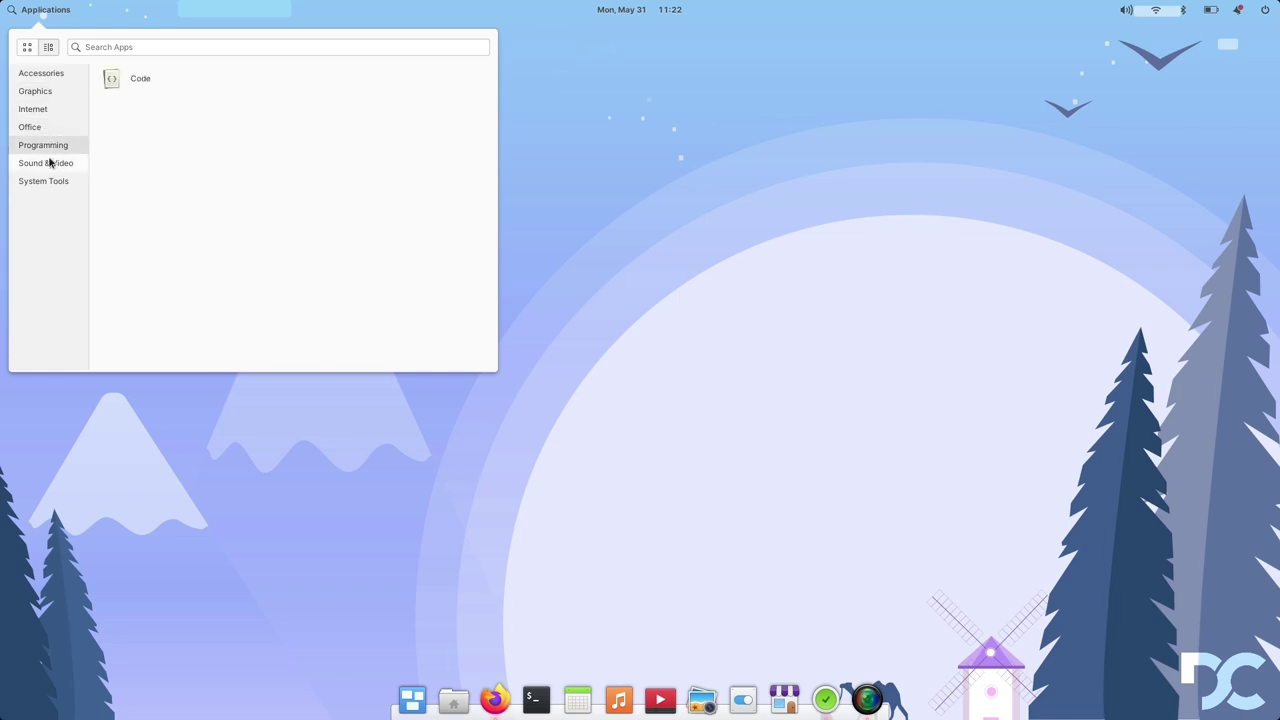
{"action": "left_click", "coordinate": [50, 163]}
{"action": "left_click", "coordinate": [52, 183]}
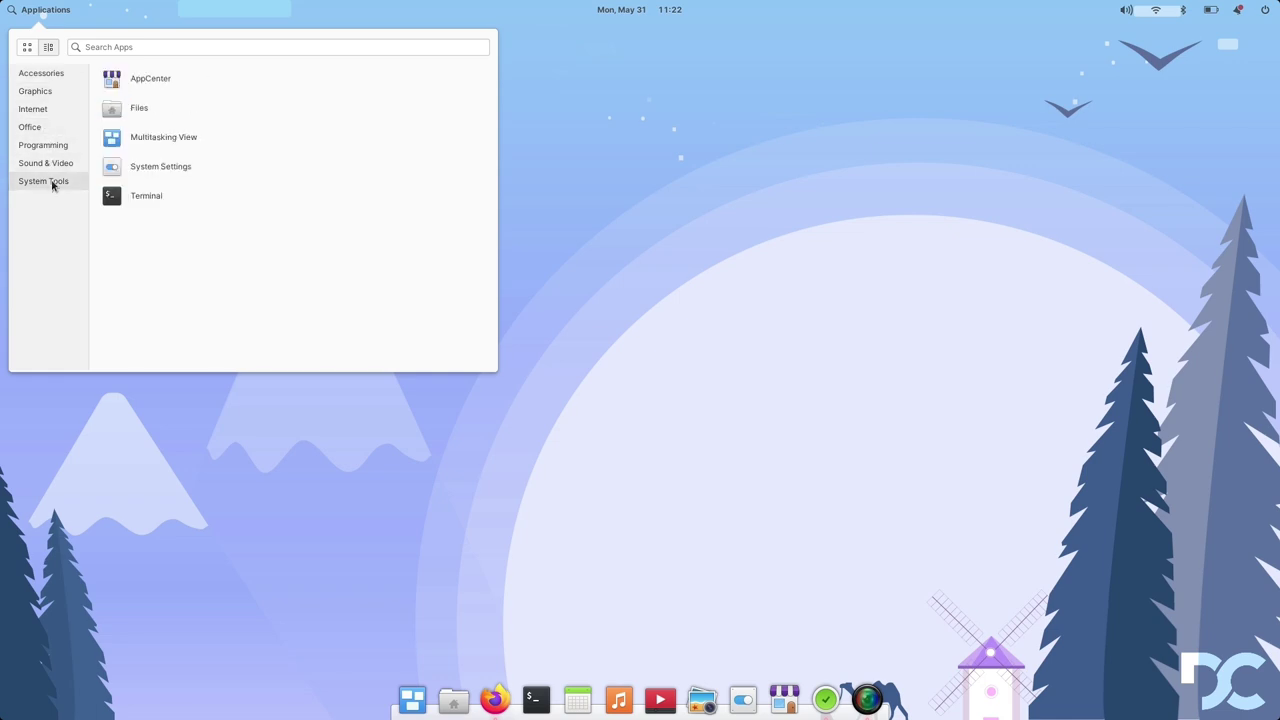
{"action": "left_click", "coordinate": [78, 401]}
- Play the "4k slow motion" clip from the Videos folder in Files and exit its full-screen playback
{"action": "left_click", "coordinate": [453, 700]}
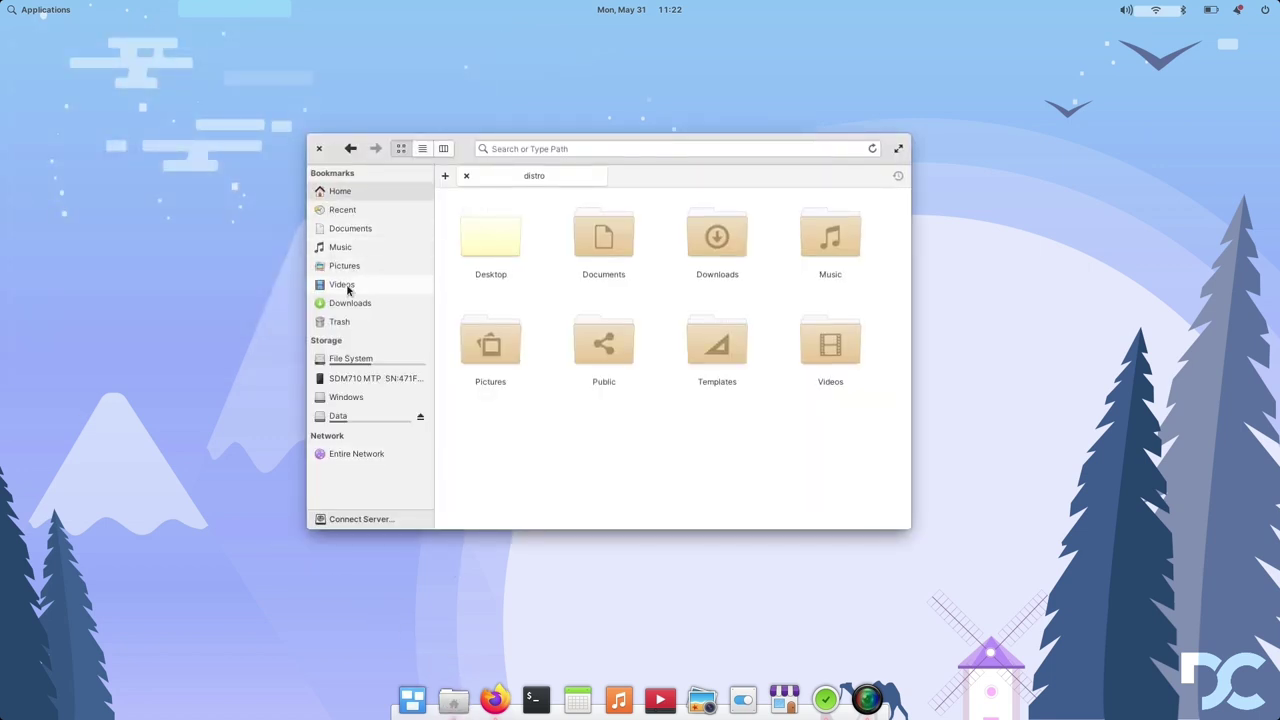
{"action": "left_click", "coordinate": [343, 285]}
{"action": "left_click", "coordinate": [715, 235]}
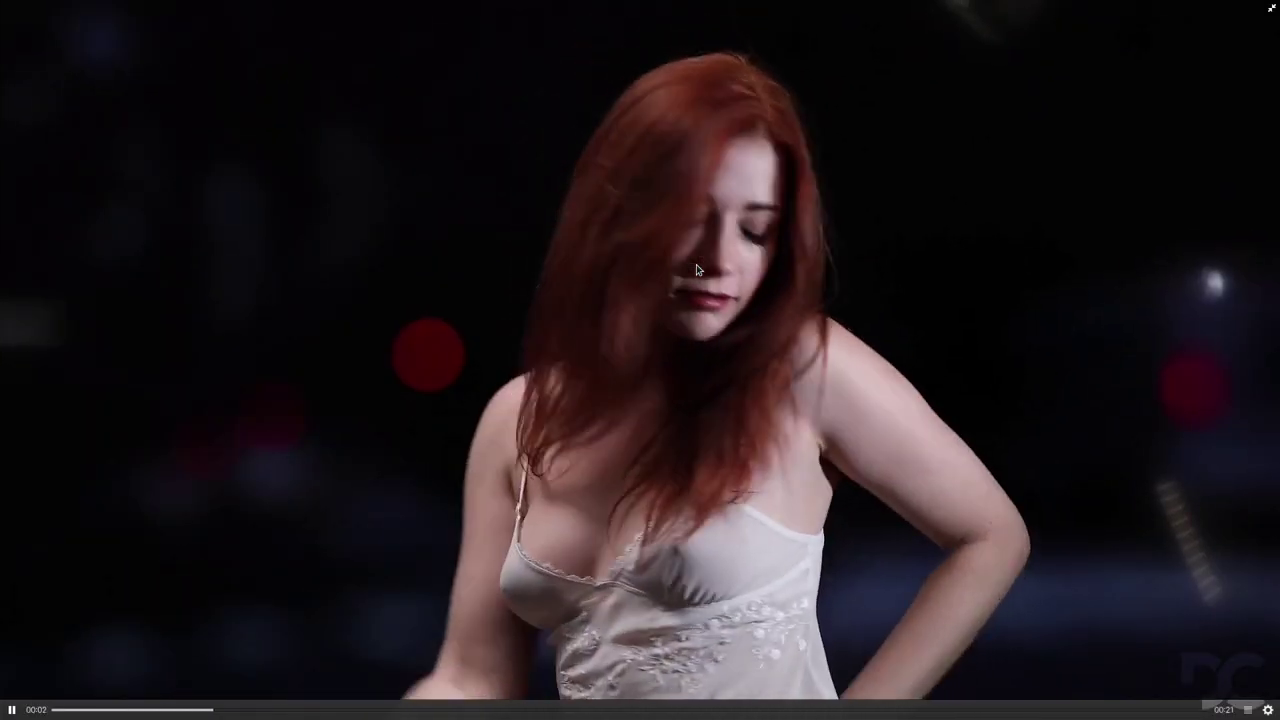
{"action": "key", "text": "Escape"}
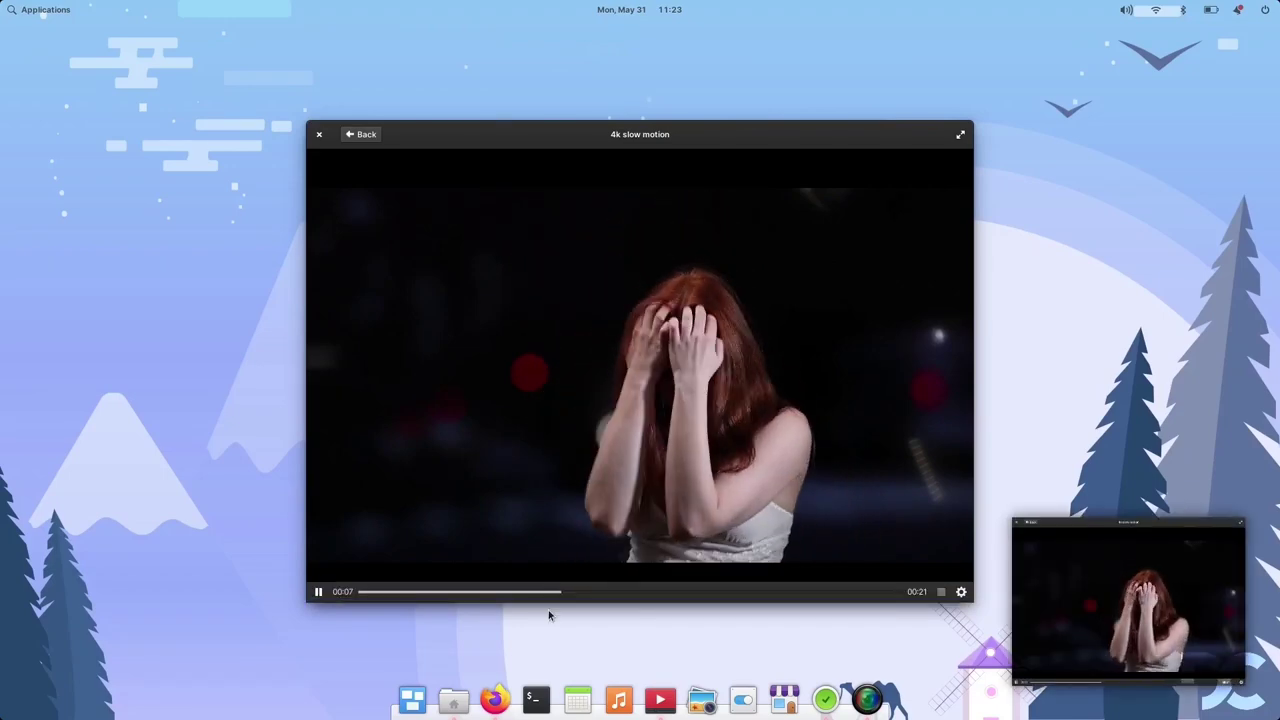
- Switch to Firefox, browse the elementary.io home page in a maximized window, and close the picture-in-picture video
{"action": "left_click", "coordinate": [505, 699]}
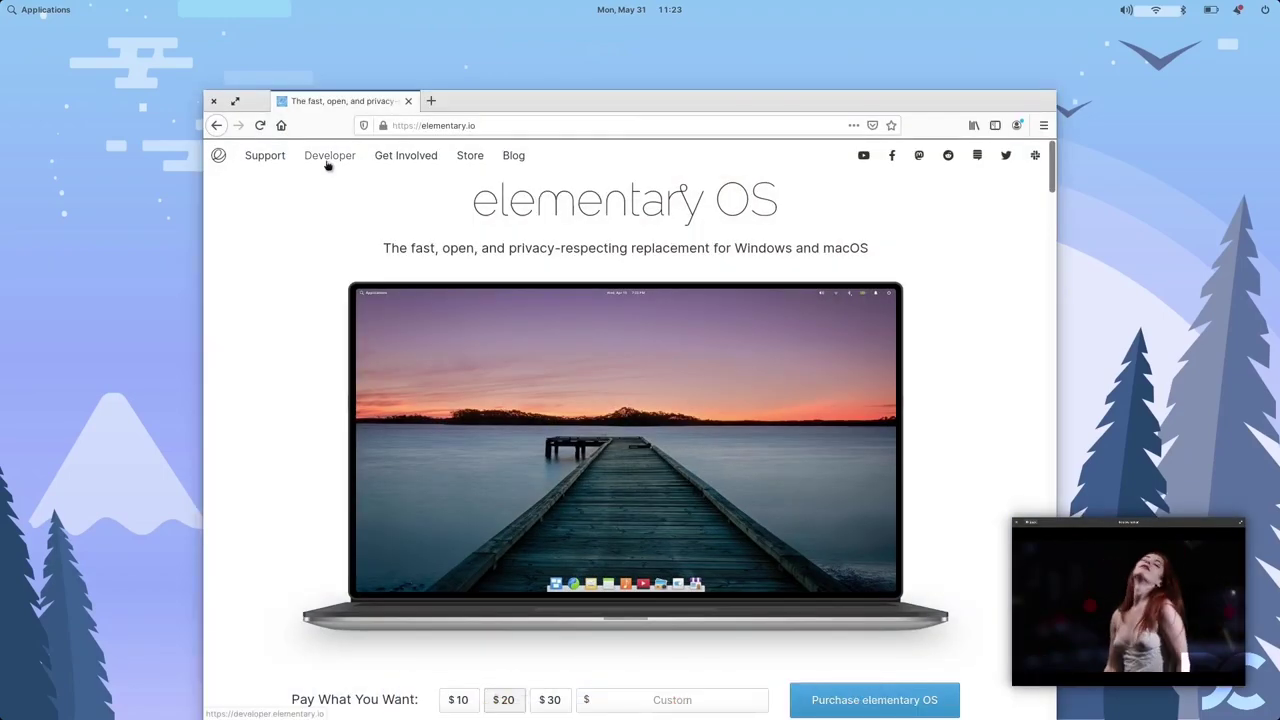
{"action": "left_click", "coordinate": [236, 101]}
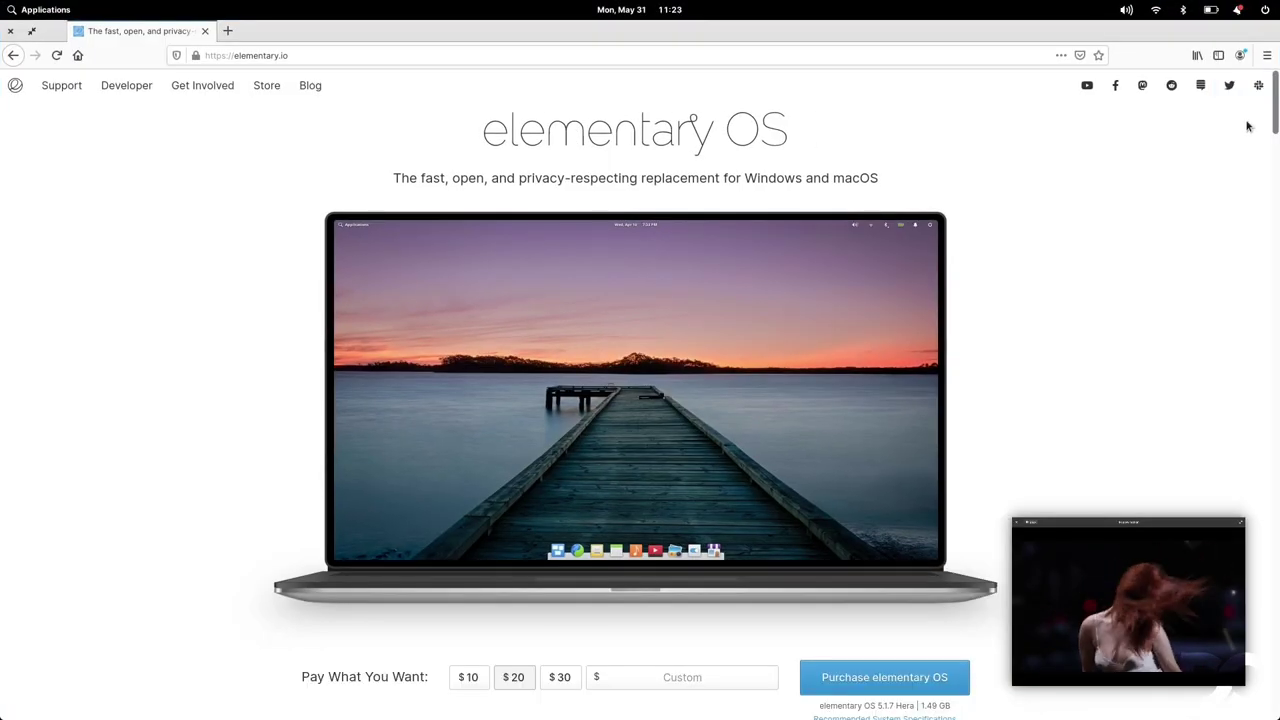
{"action": "left_click_drag", "start_coordinate": [1274, 123], "coordinate": [1276, 290]}
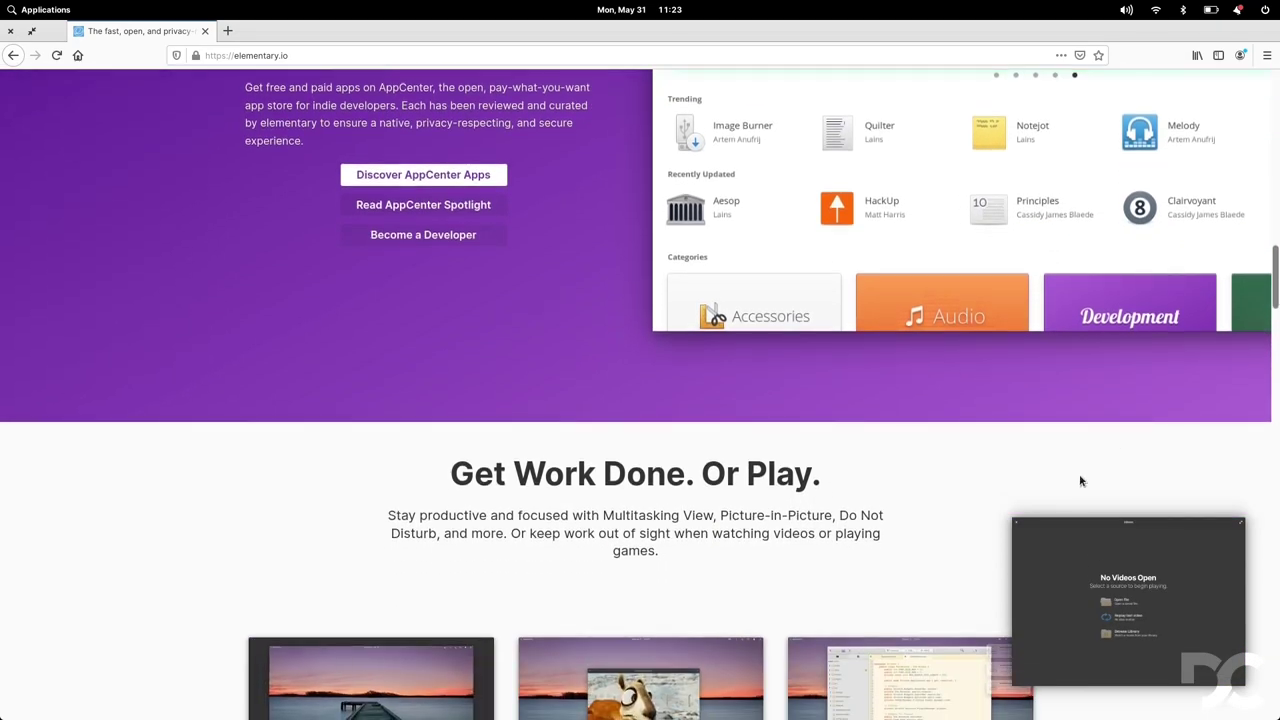
{"action": "left_click", "coordinate": [1011, 518]}
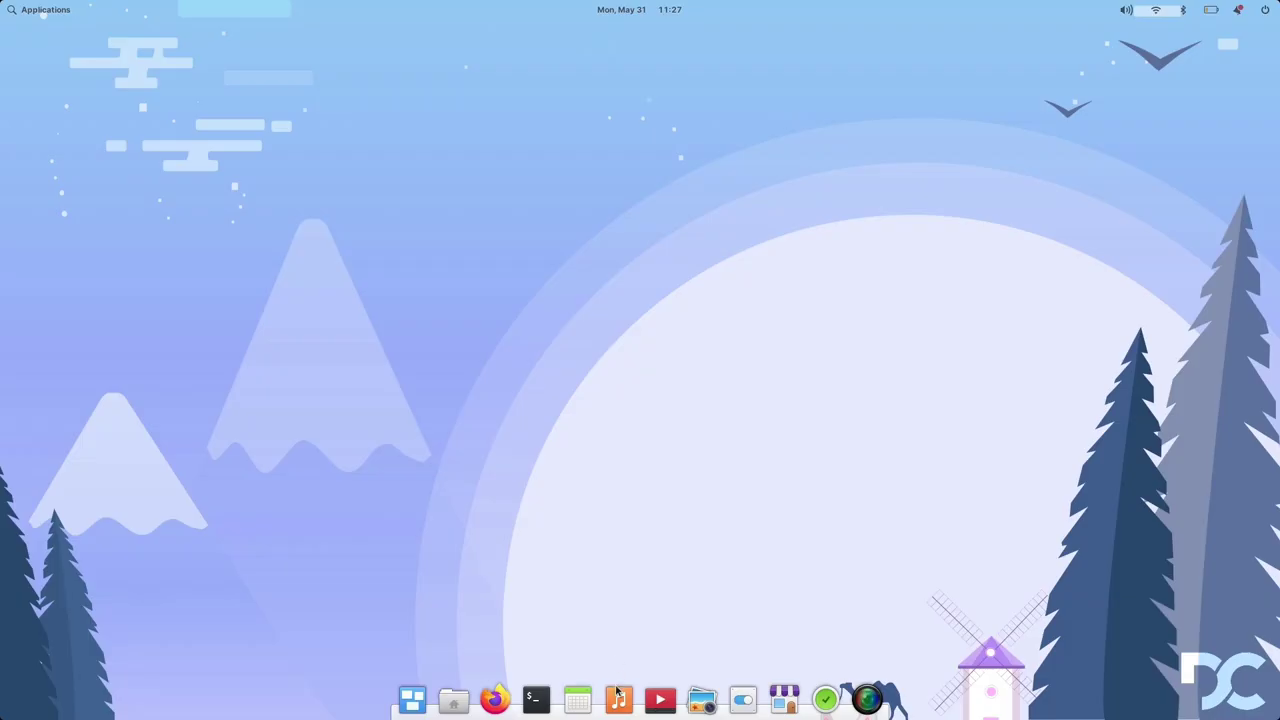
- Play "Egzod & EMM - Game Over" in the Music app and quit the app
{"action": "left_click", "coordinate": [618, 697]}
{"action": "double_click", "coordinate": [542, 212]}
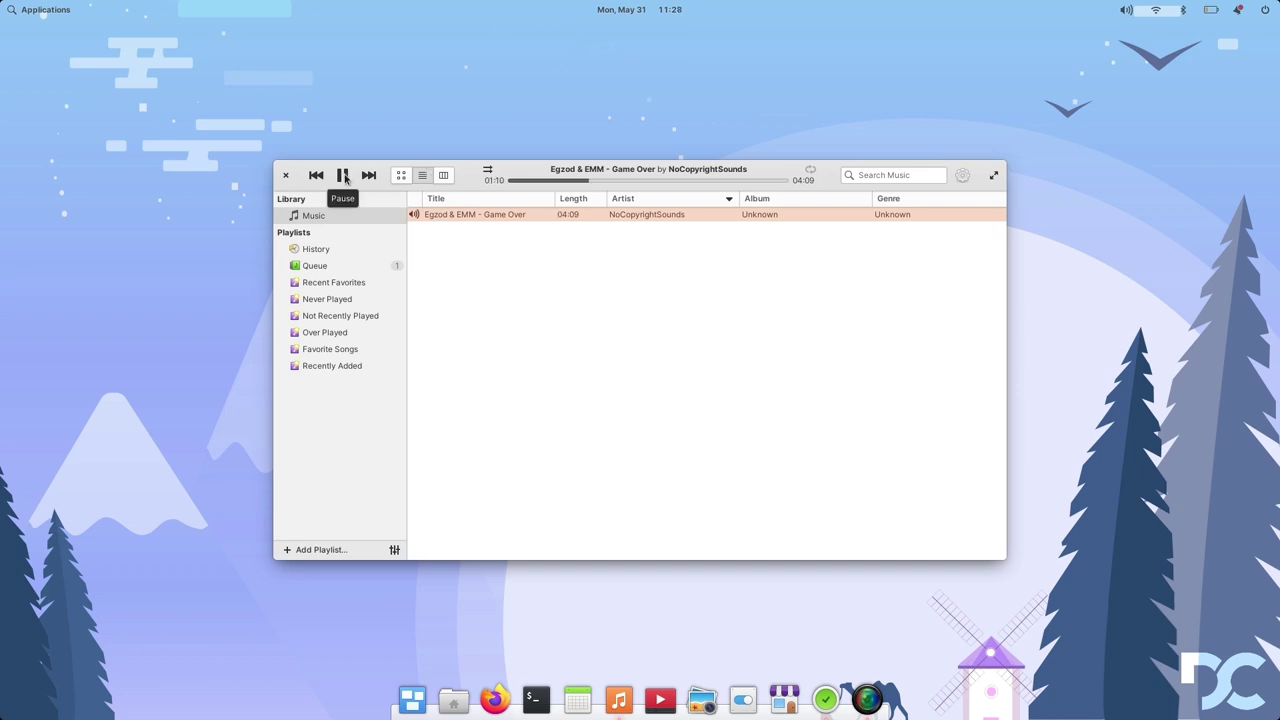
{"action": "key", "text": "ctrl+q"}
- Review the Defaults, Startup and Permissions pages of the Applications settings, including Evince and GNOME Web permissions, and return to all settings
{"action": "left_click", "coordinate": [742, 698]}
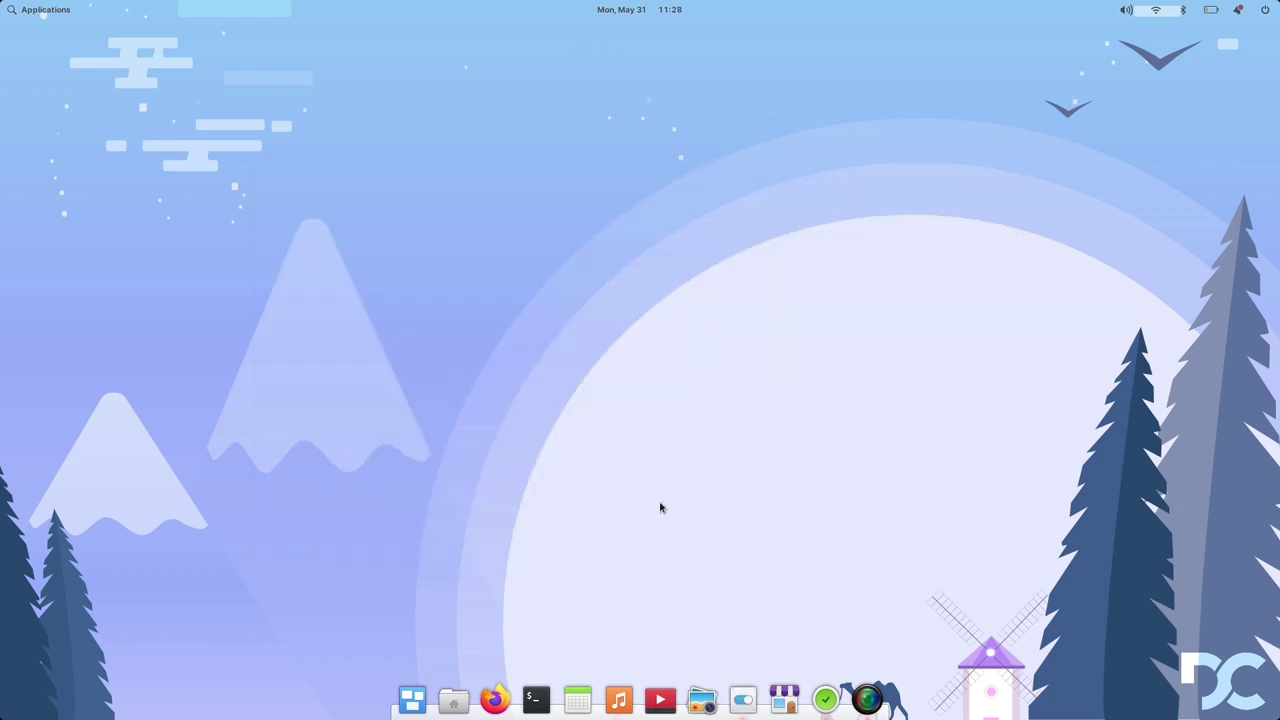
{"action": "left_click", "coordinate": [386, 283]}
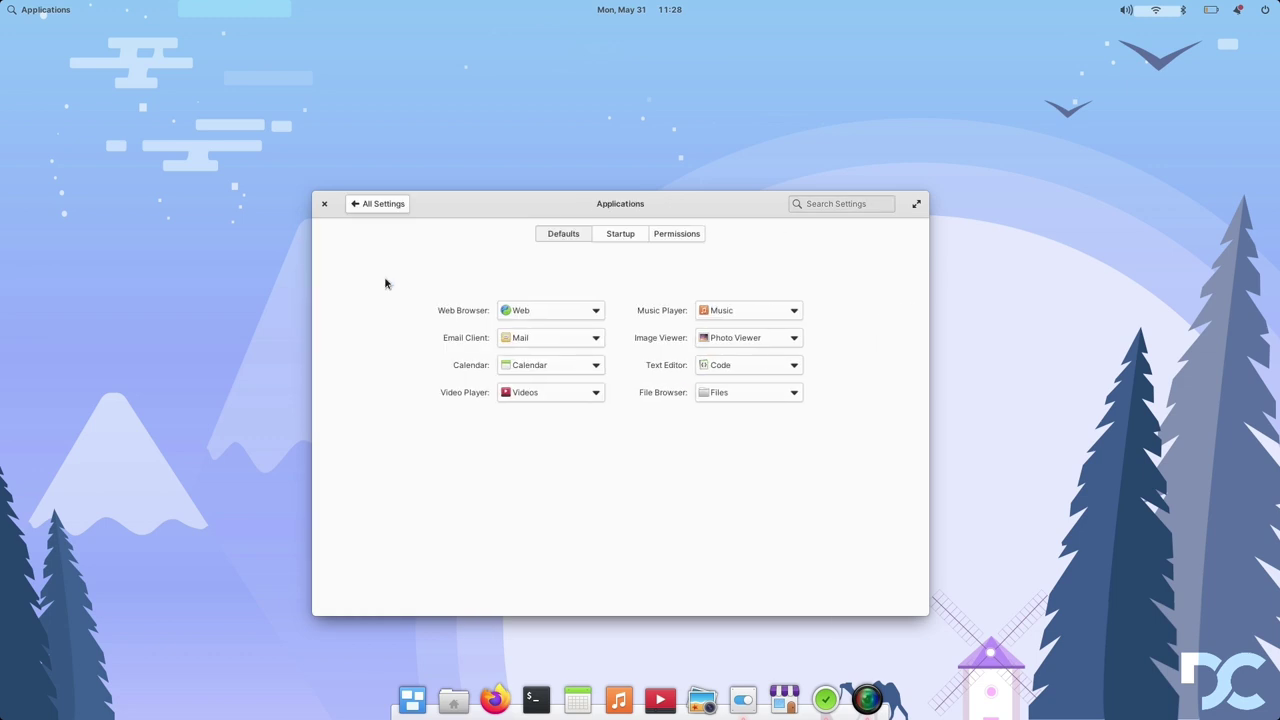
{"action": "left_click", "coordinate": [619, 233]}
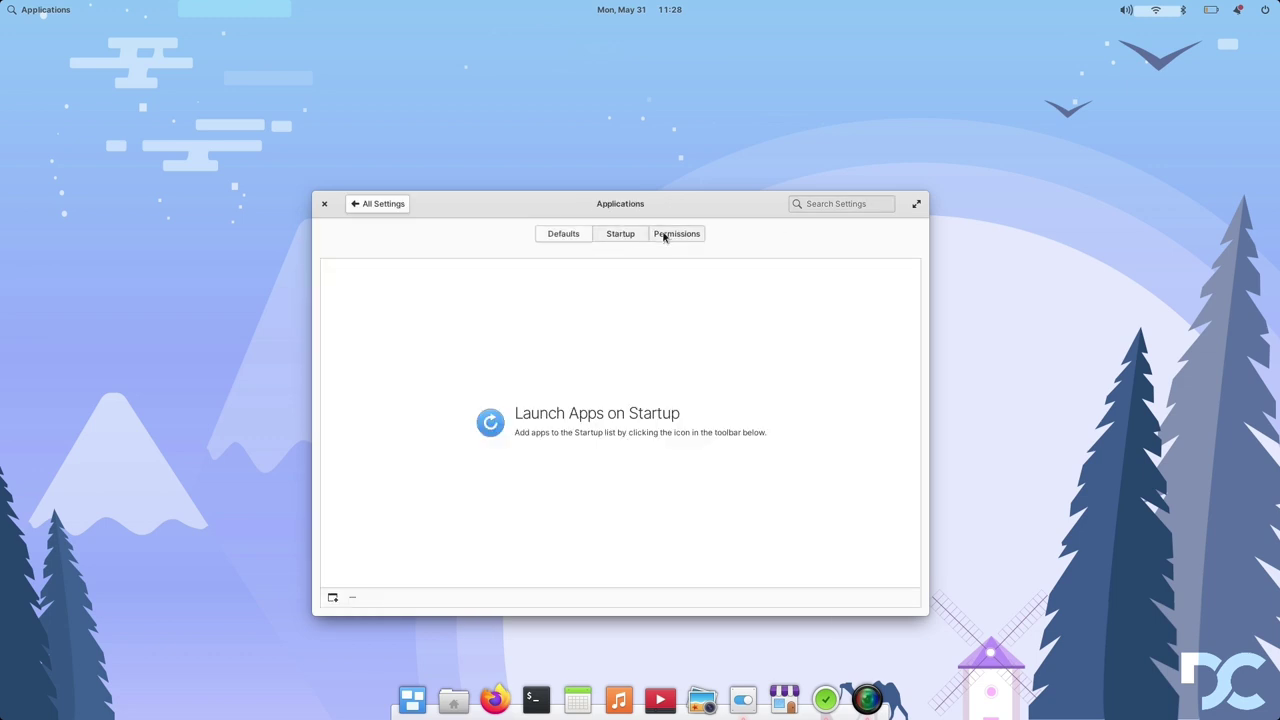
{"action": "left_click", "coordinate": [663, 235]}
{"action": "left_click", "coordinate": [450, 294]}
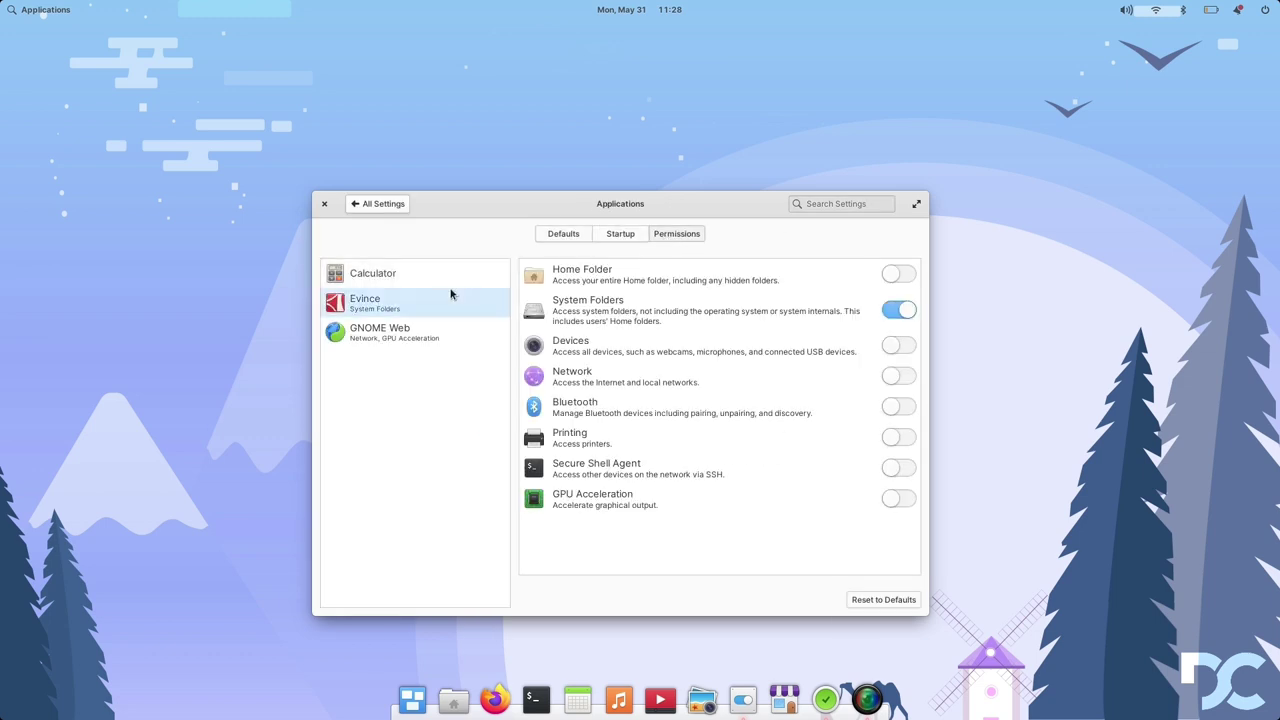
{"action": "left_click", "coordinate": [444, 327]}
{"action": "left_click", "coordinate": [377, 205]}
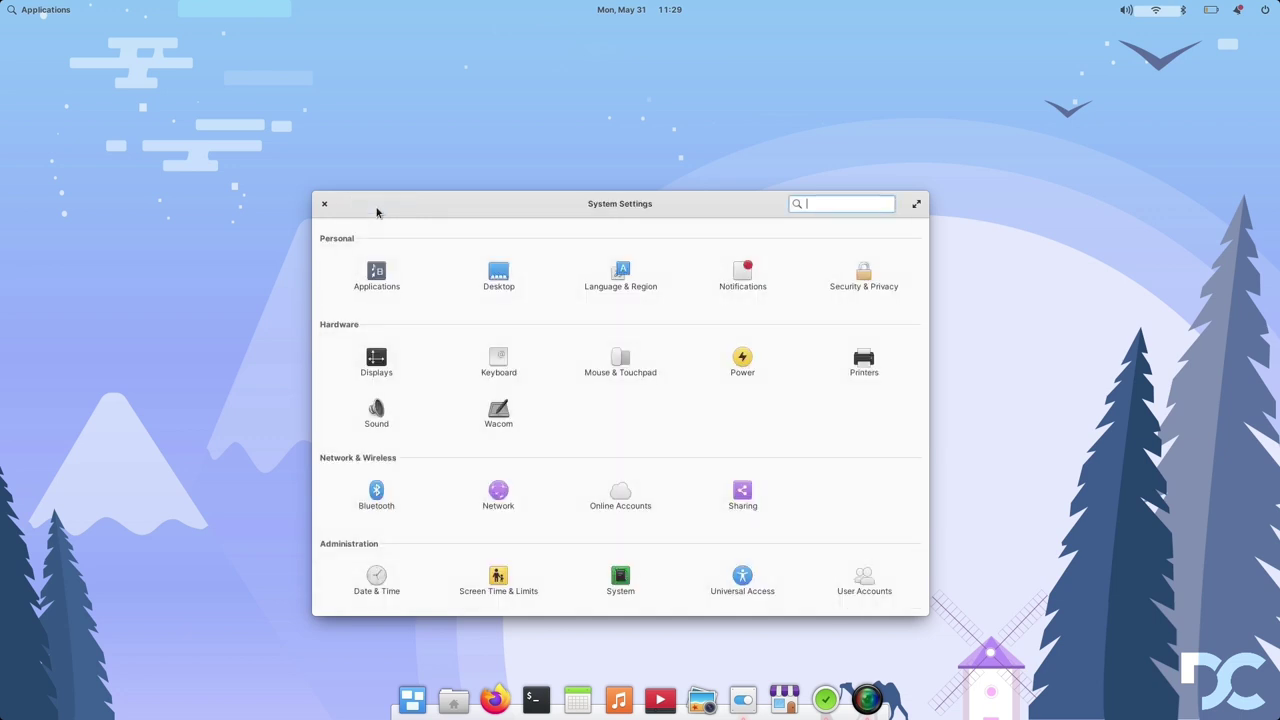
- Look over the Desktop wallpapers and try the Dark style in the appearance settings before restoring the Default style
{"action": "left_click", "coordinate": [499, 275]}
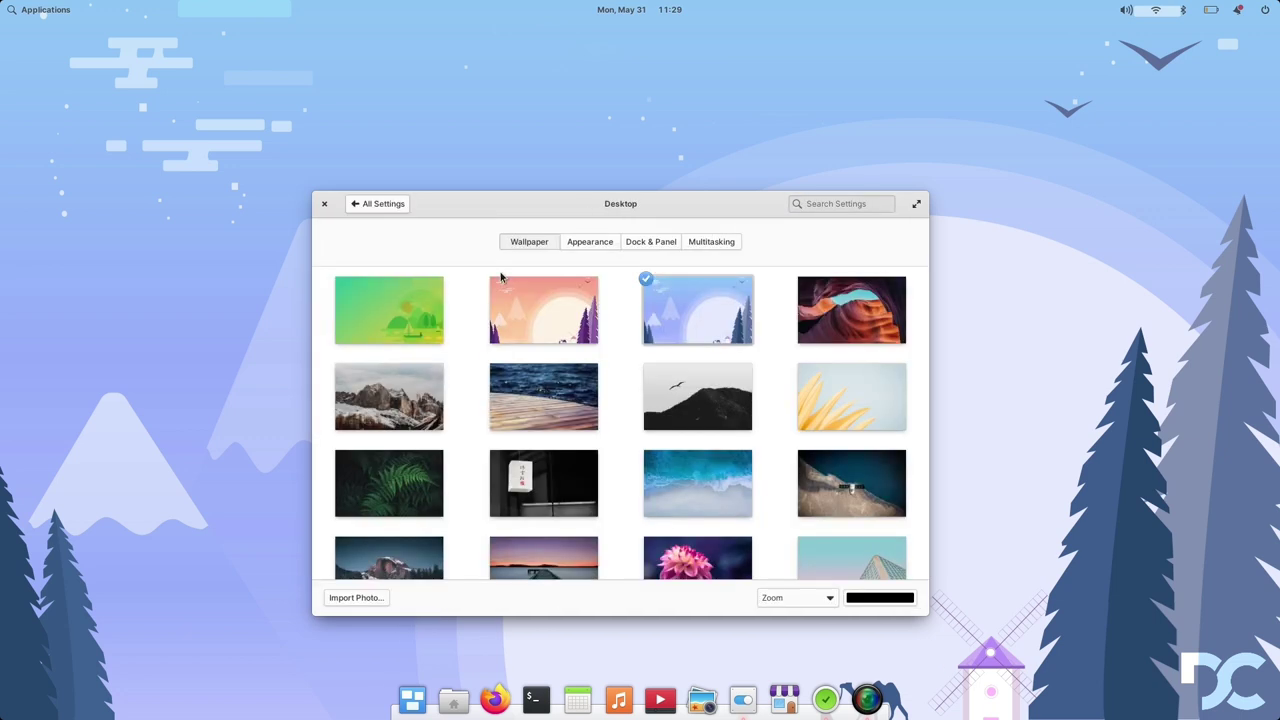
{"action": "left_click_drag", "start_coordinate": [922, 316], "coordinate": [928, 320]}
{"action": "left_click", "coordinate": [589, 244]}
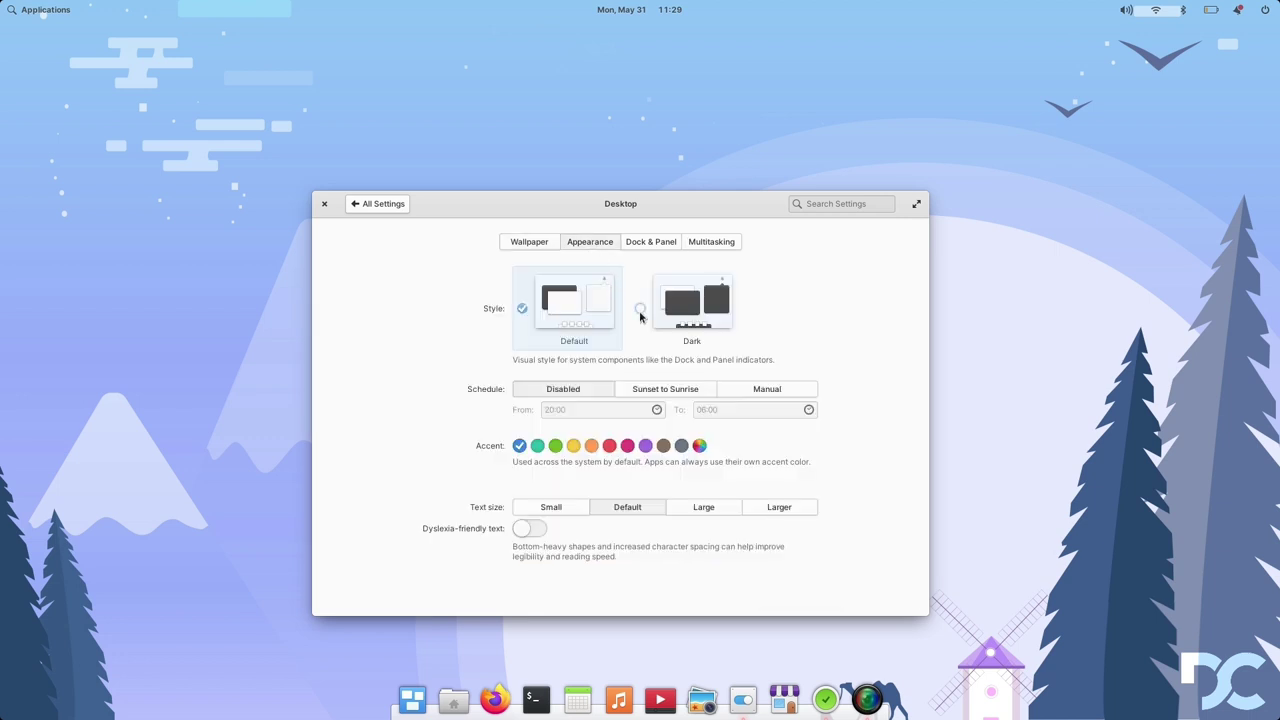
{"action": "left_click", "coordinate": [640, 315]}
{"action": "left_click", "coordinate": [522, 311]}
- Review the Dock & Panel and Multitasking settings, including the upper-left hot corner's actions, and return to all settings
{"action": "left_click", "coordinate": [640, 245]}
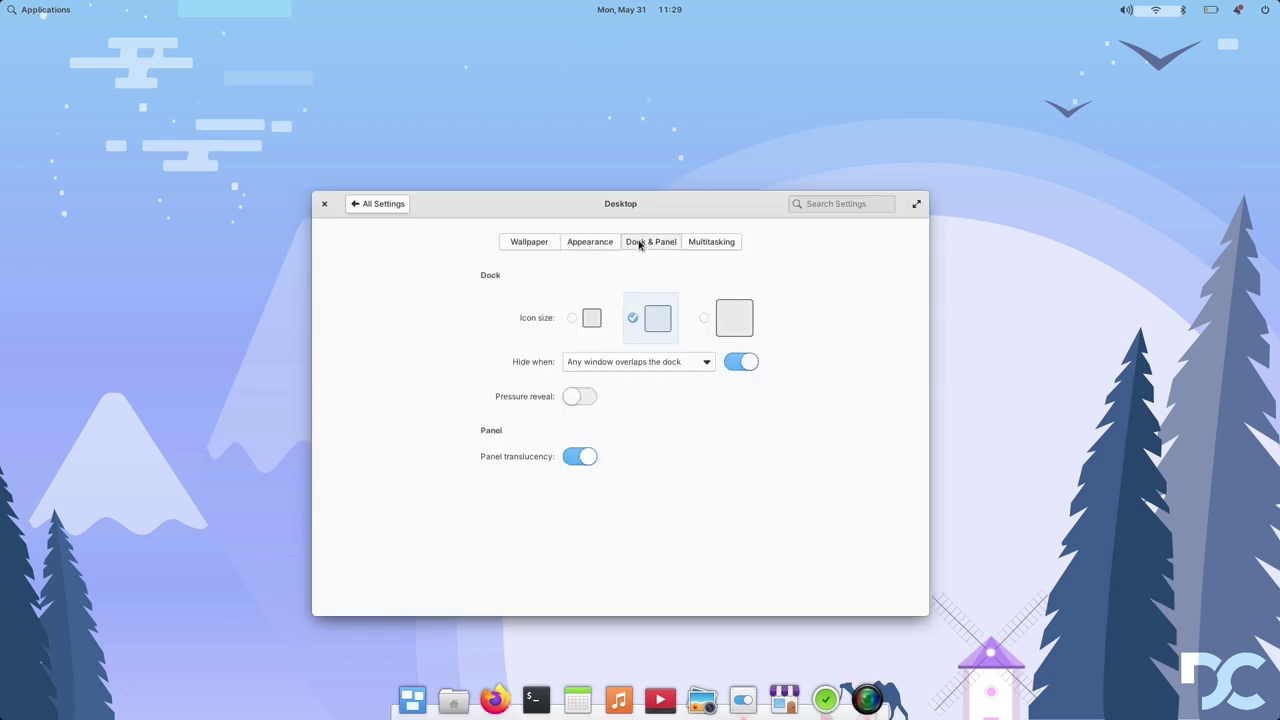
{"action": "left_click", "coordinate": [705, 251]}
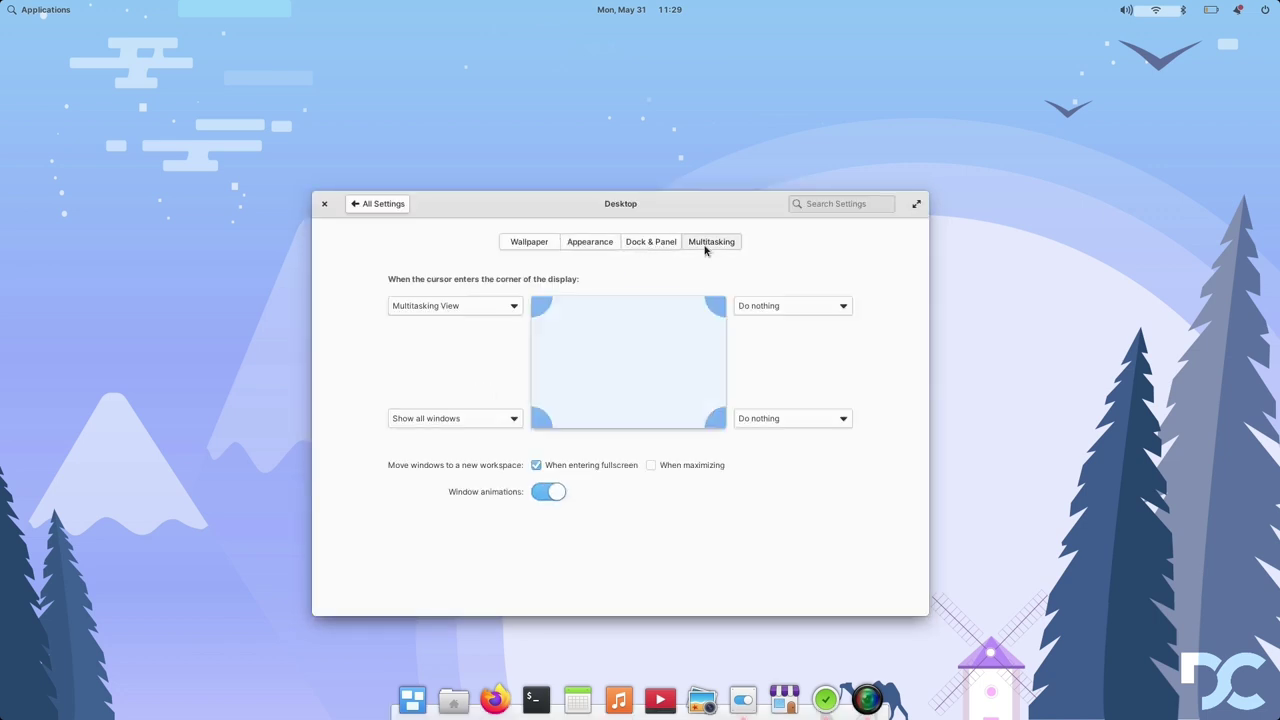
{"action": "left_click", "coordinate": [515, 304]}
{"action": "left_click", "coordinate": [463, 292]}
{"action": "left_click", "coordinate": [473, 307]}
{"action": "left_click", "coordinate": [452, 328]}
{"action": "left_click", "coordinate": [381, 205]}
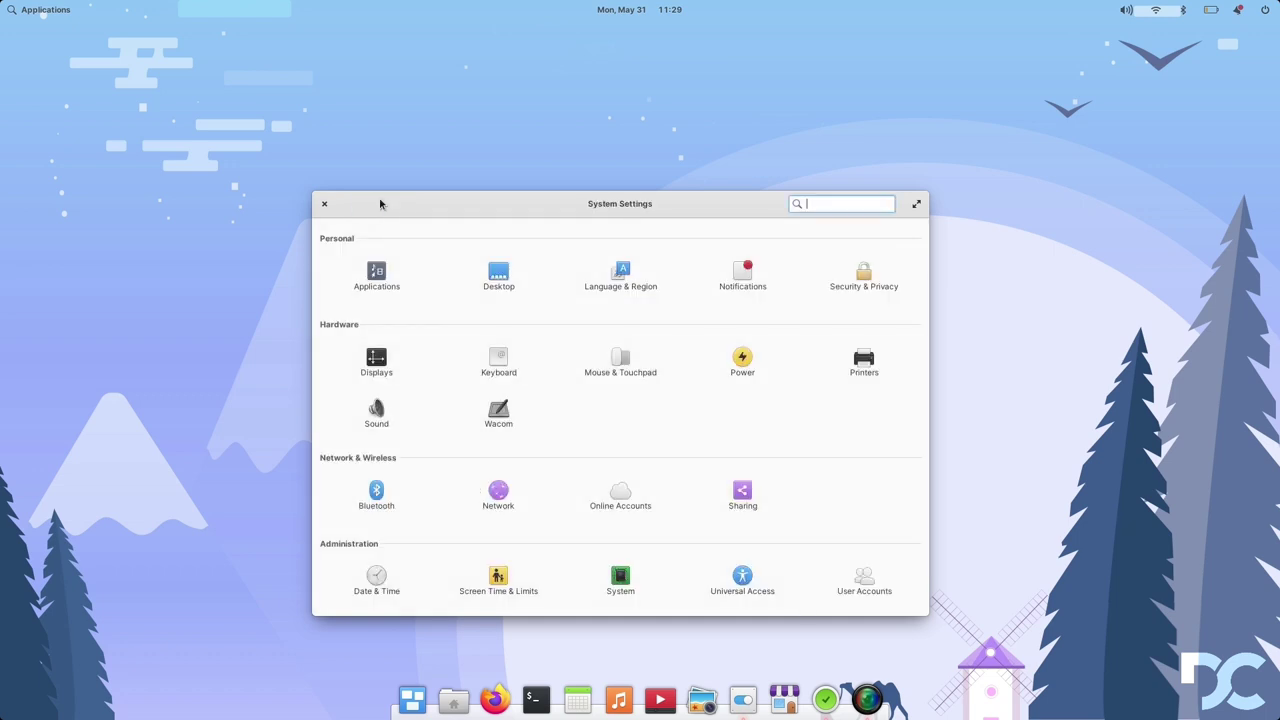
- Review the Language & Region settings and the keyboard's Input Method, window shortcuts and Custom shortcuts pages
{"action": "left_click", "coordinate": [625, 277]}
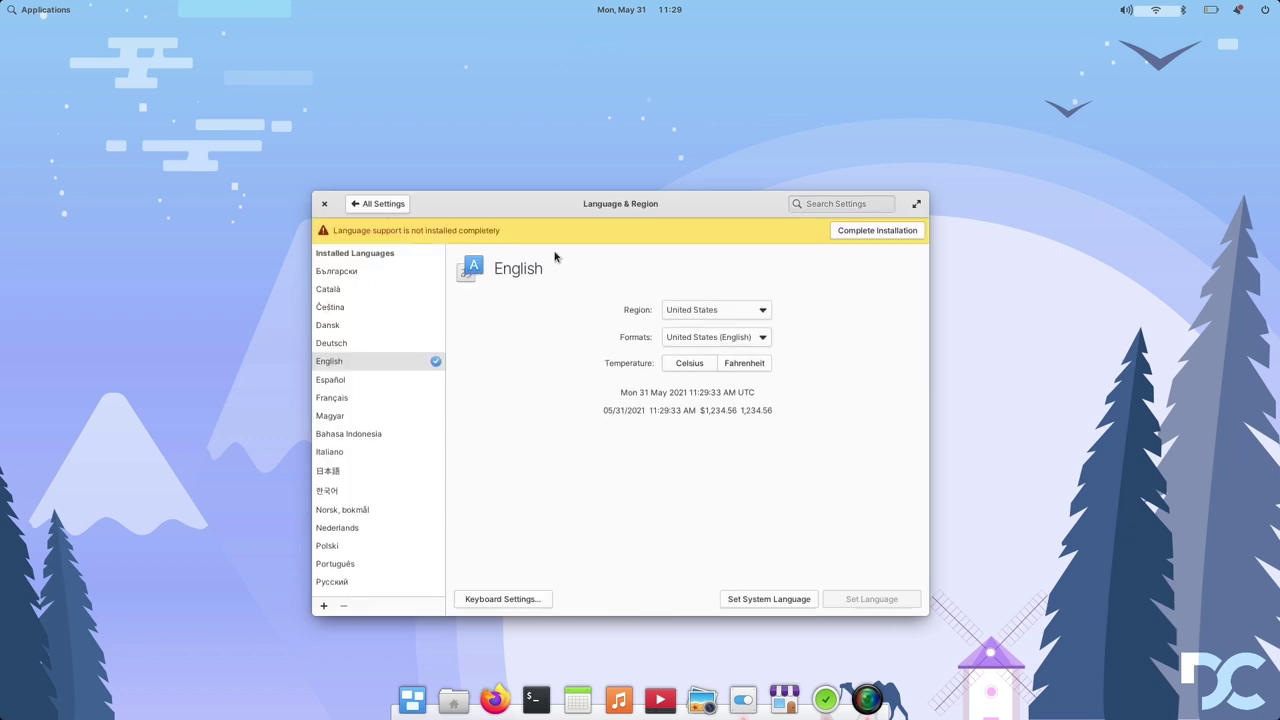
{"action": "left_click", "coordinate": [502, 596]}
{"action": "left_click", "coordinate": [588, 237]}
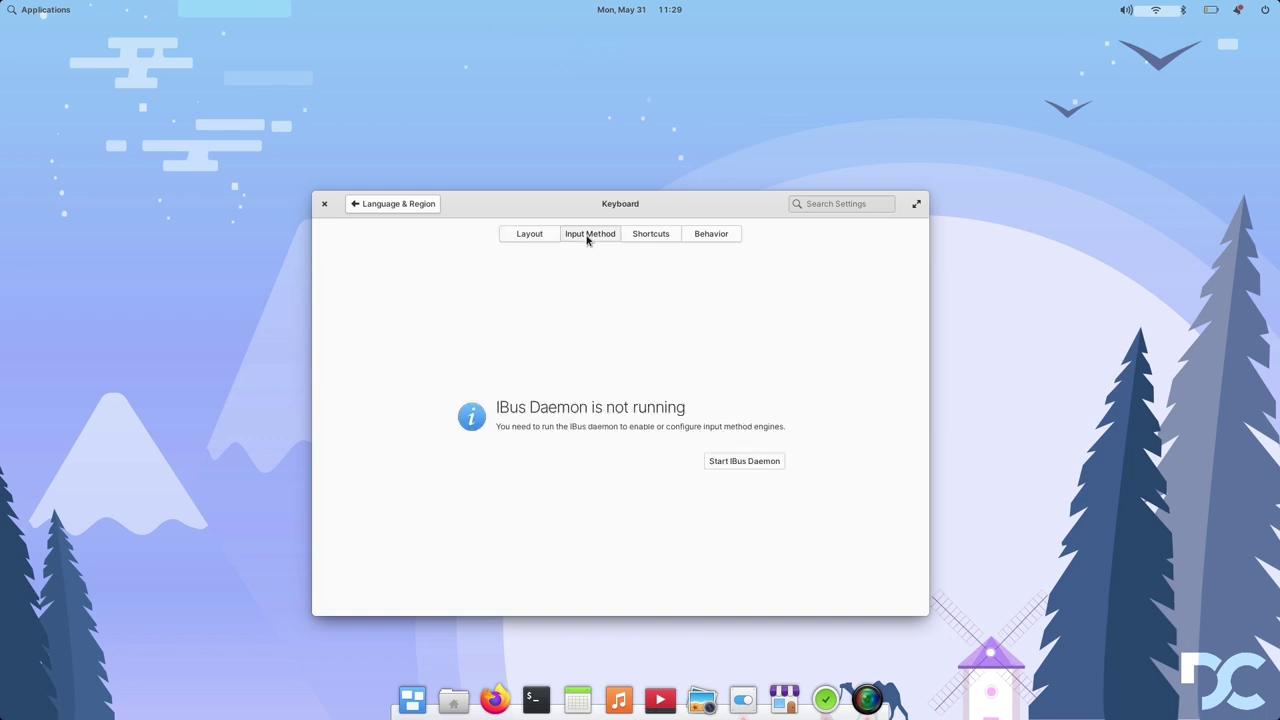
{"action": "left_click", "coordinate": [649, 237]}
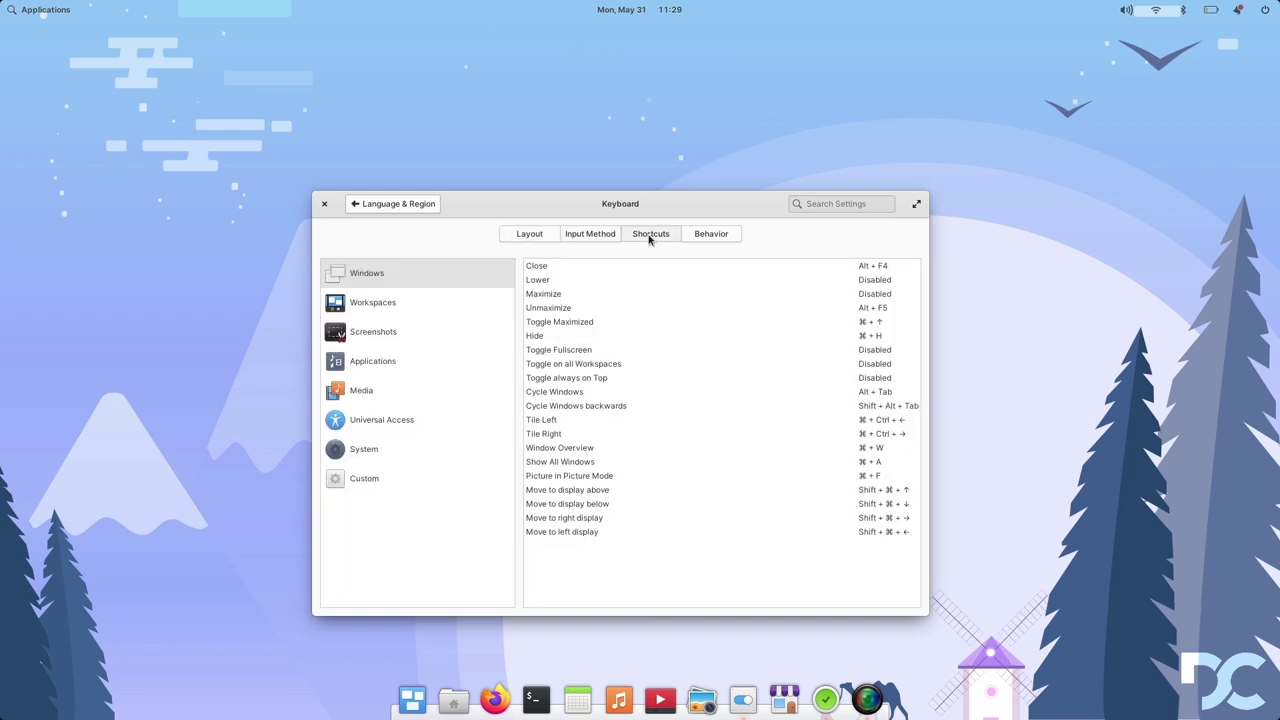
{"action": "left_click", "coordinate": [381, 480]}
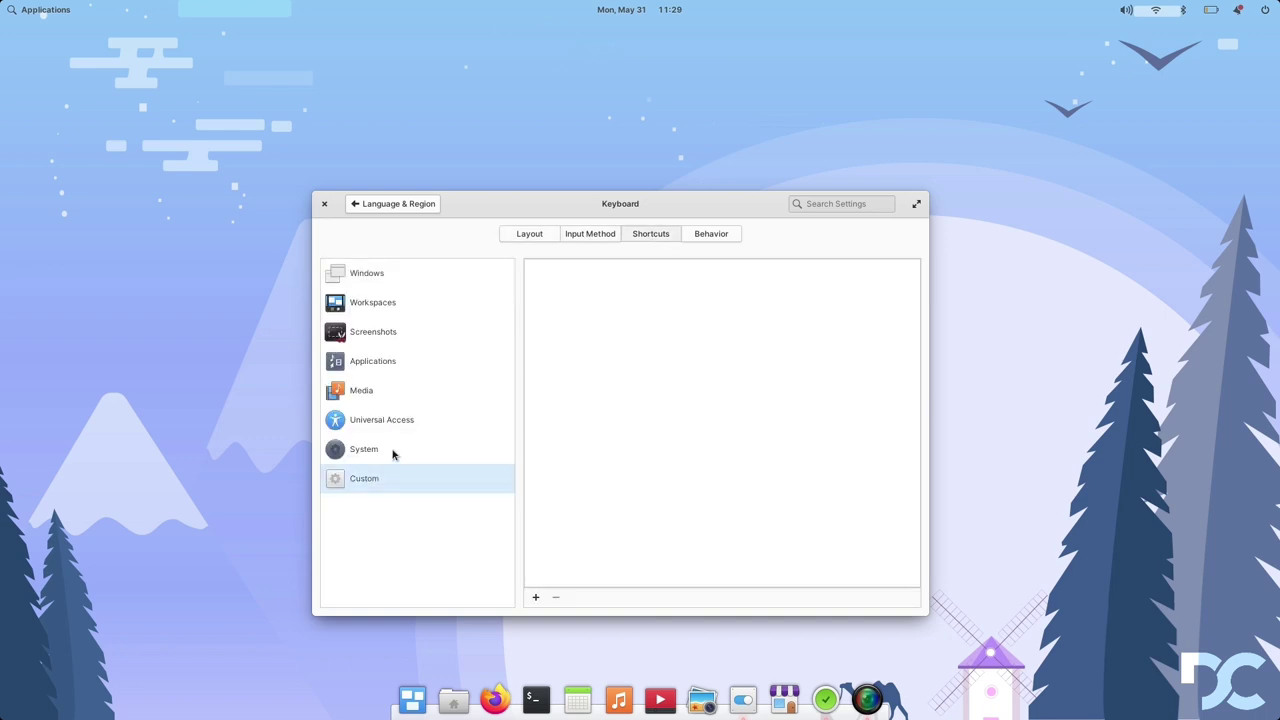
- Look through the keyboard shortcut categories from System, Universal Access and Media back through Applications, Screenshots and Workspaces to Windows
{"action": "left_click", "coordinate": [393, 455]}
{"action": "left_click", "coordinate": [410, 420]}
{"action": "left_click", "coordinate": [382, 389]}
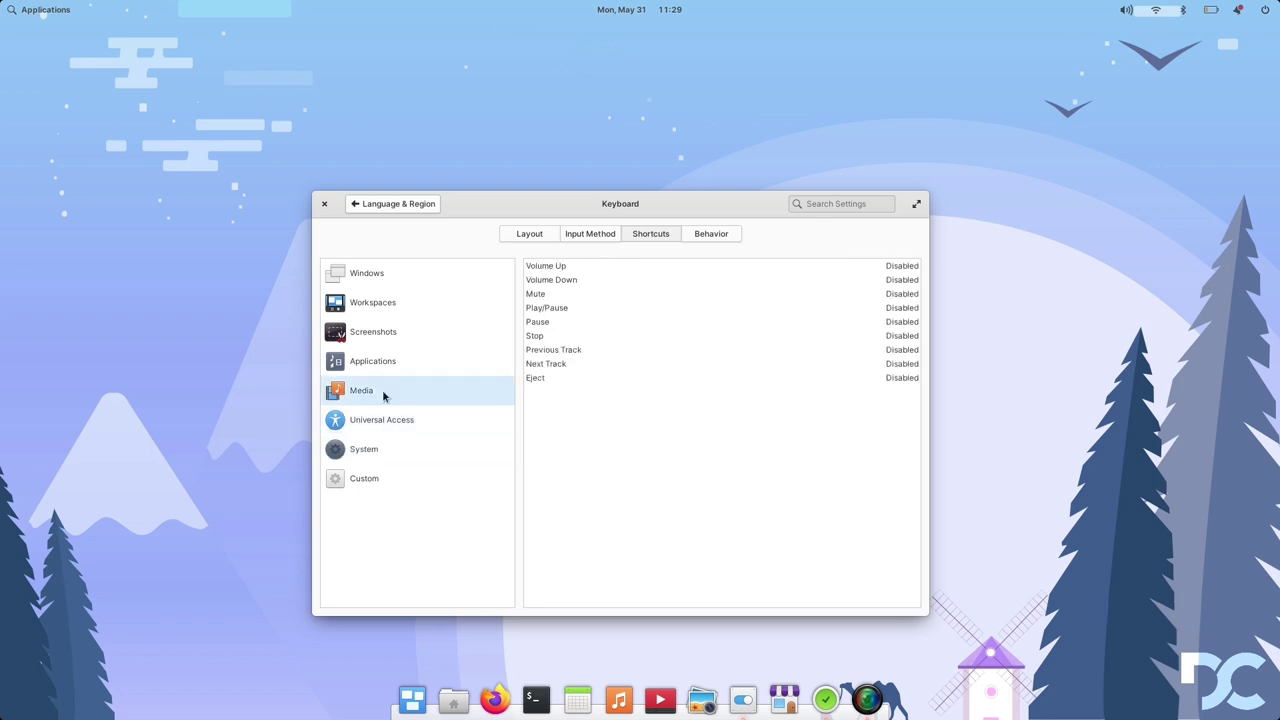
{"action": "left_click", "coordinate": [397, 361]}
{"action": "left_click", "coordinate": [402, 343]}
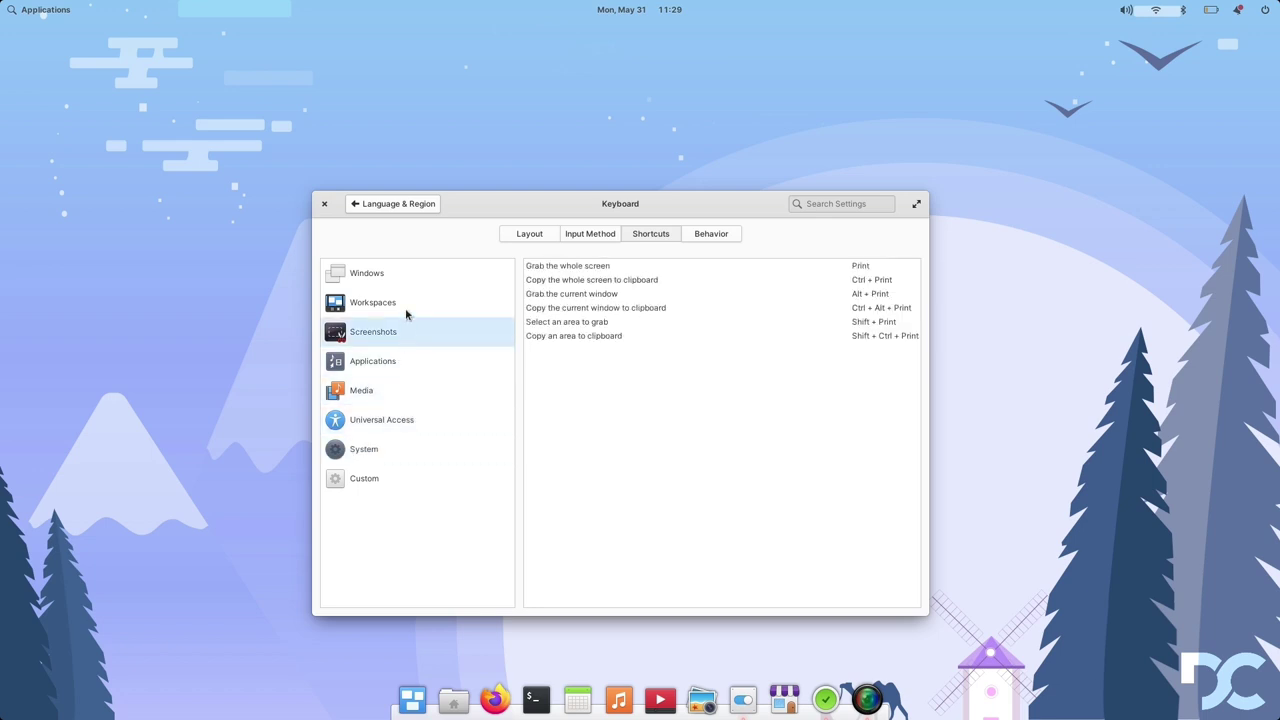
{"action": "left_click", "coordinate": [409, 308]}
{"action": "left_click", "coordinate": [410, 278]}
- Review the keyboard's Behavior page and go back through Language & Region to all settings
{"action": "left_click", "coordinate": [692, 236]}
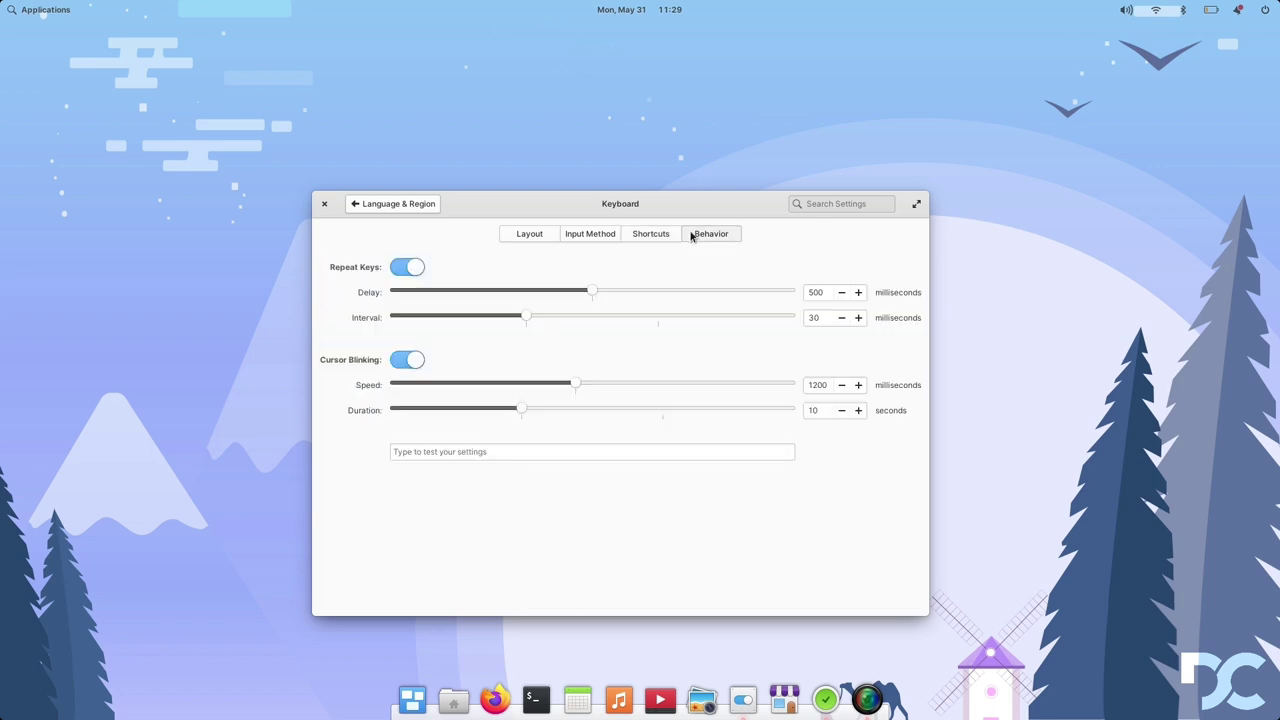
{"action": "left_click", "coordinate": [382, 205]}
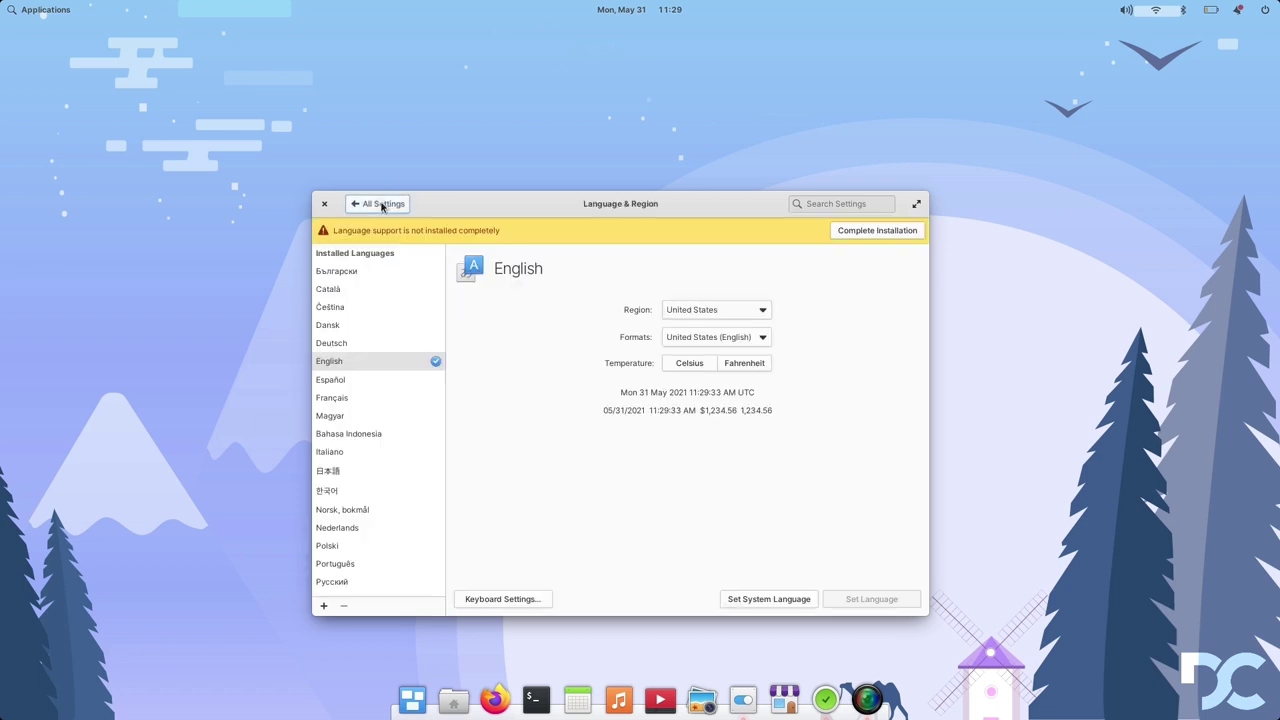
{"action": "left_click", "coordinate": [382, 205]}
- Review the Notifications settings of each listed app, from Archive Manager and Calendar through Terminal and Other
{"action": "left_click", "coordinate": [742, 276]}
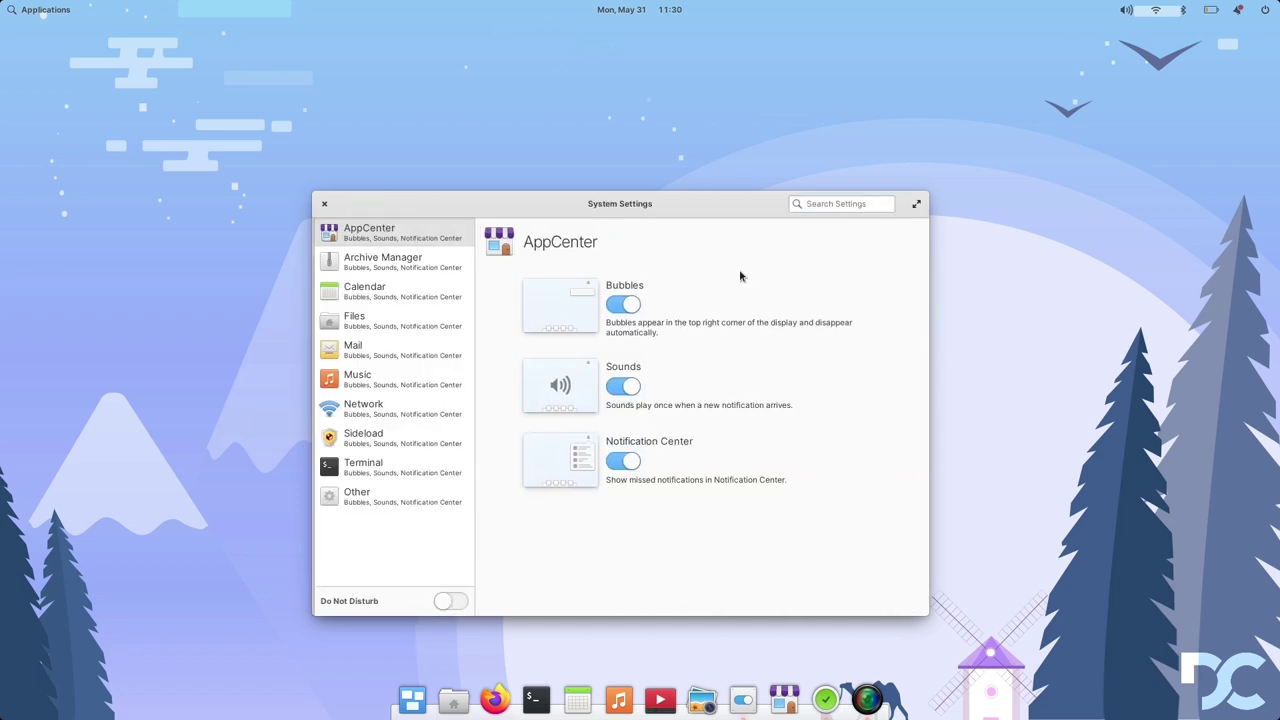
{"action": "left_click", "coordinate": [417, 276]}
{"action": "left_click", "coordinate": [405, 297]}
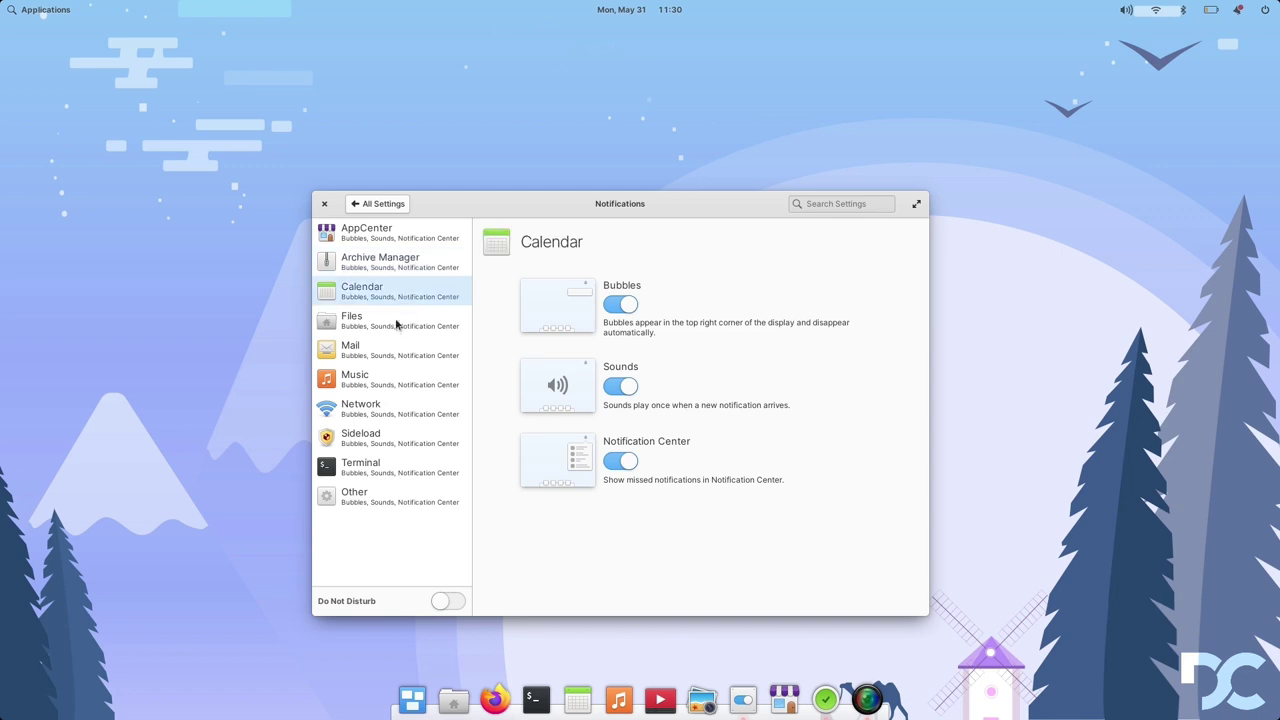
{"action": "left_click", "coordinate": [396, 324]}
{"action": "left_click", "coordinate": [386, 358]}
{"action": "left_click", "coordinate": [379, 376]}
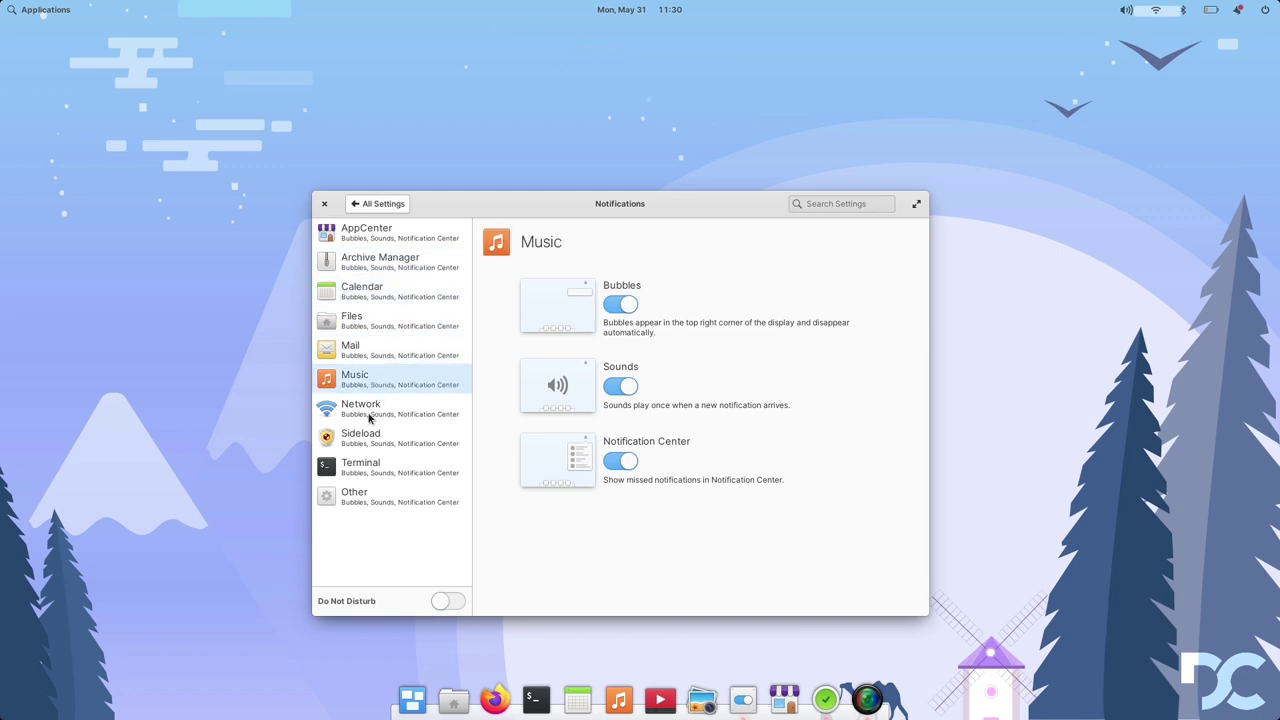
{"action": "left_click", "coordinate": [371, 418]}
{"action": "left_click", "coordinate": [366, 447]}
{"action": "left_click", "coordinate": [365, 478]}
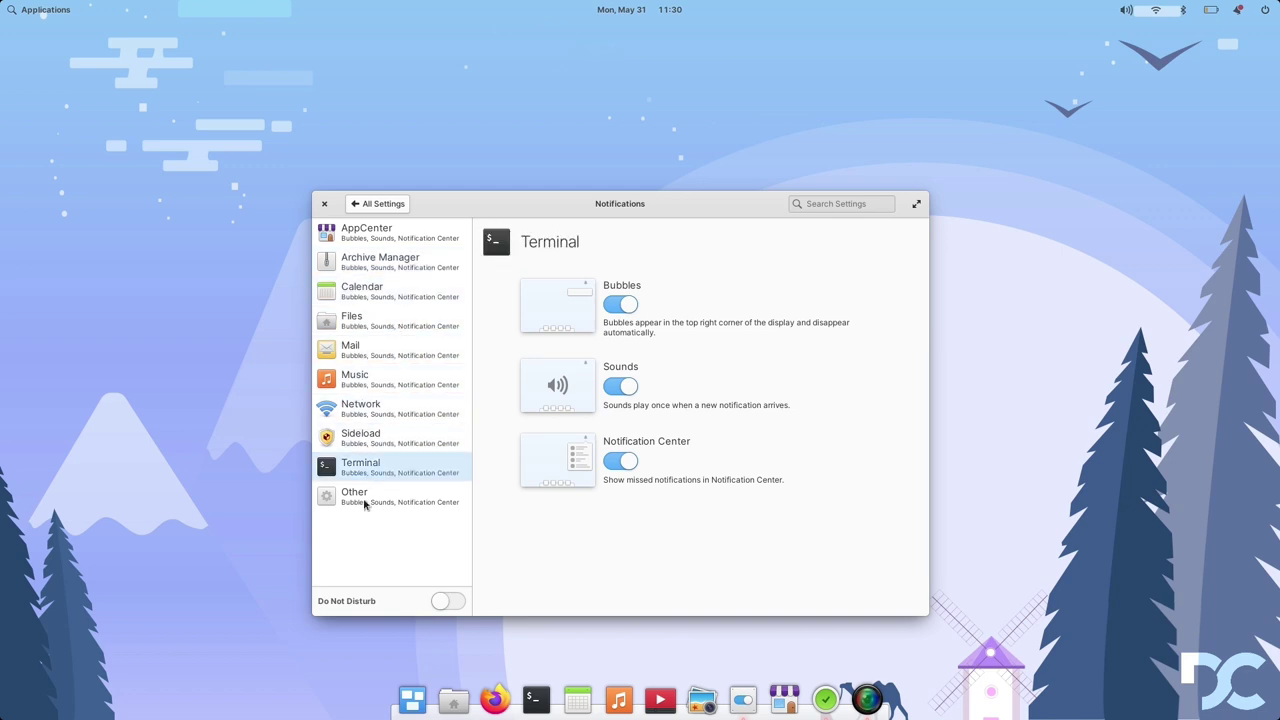
{"action": "left_click", "coordinate": [364, 505]}
- Try Do Not Disturb mode in the notification settings, switch it off again and return to all settings
{"action": "left_click", "coordinate": [448, 601]}
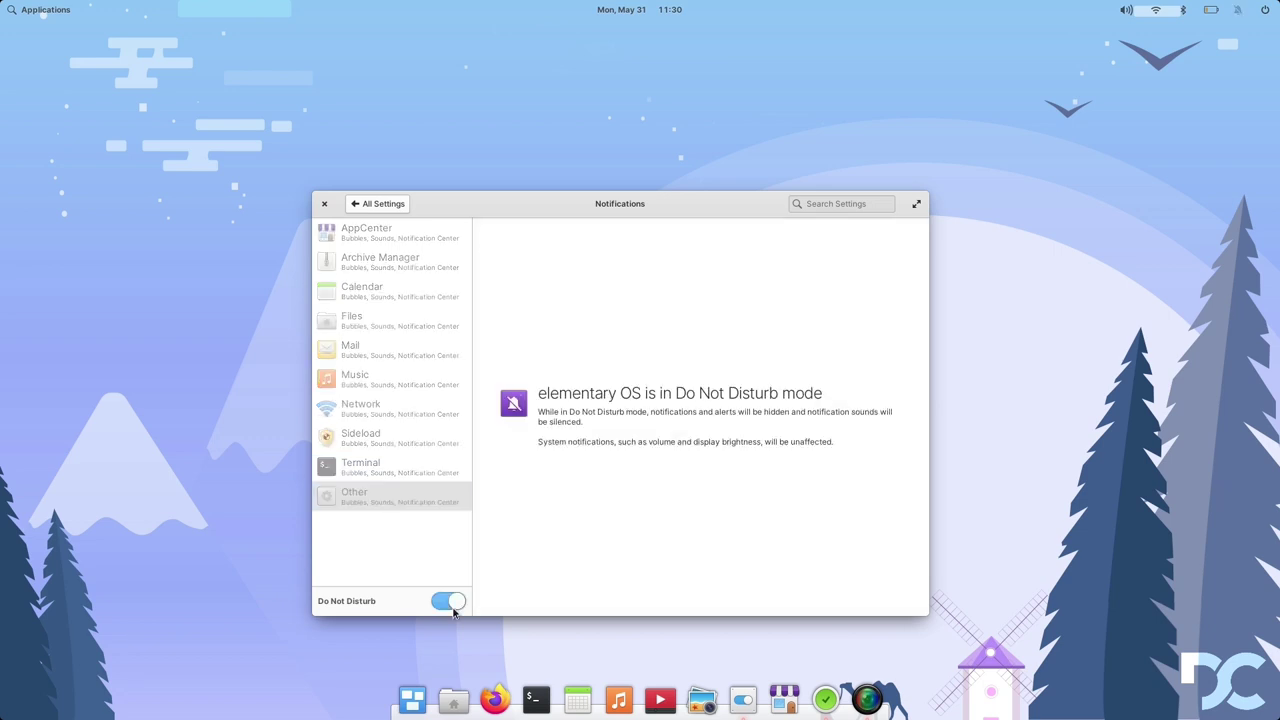
{"action": "left_click", "coordinate": [445, 602]}
{"action": "left_click", "coordinate": [380, 205]}
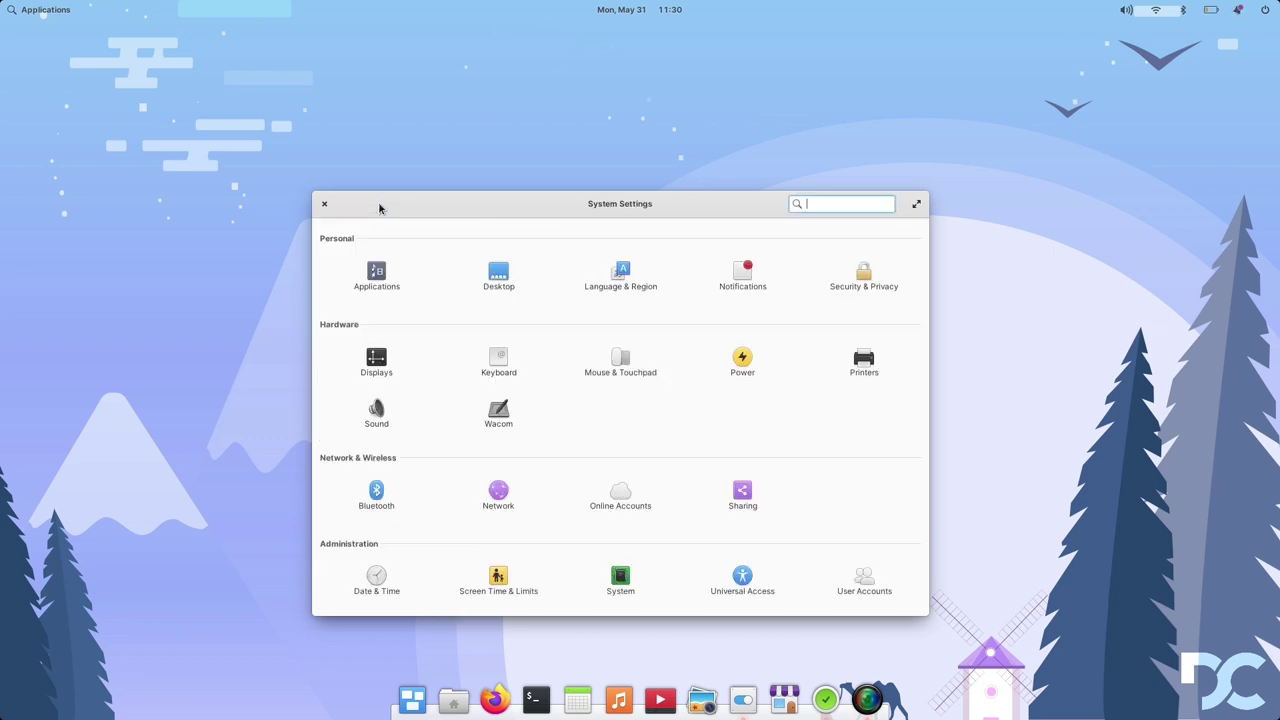
- Review the History, Locking, Firewall, Housekeeping and Location Services pages of Security & Privacy, and return to all settings
{"action": "left_click", "coordinate": [852, 278]}
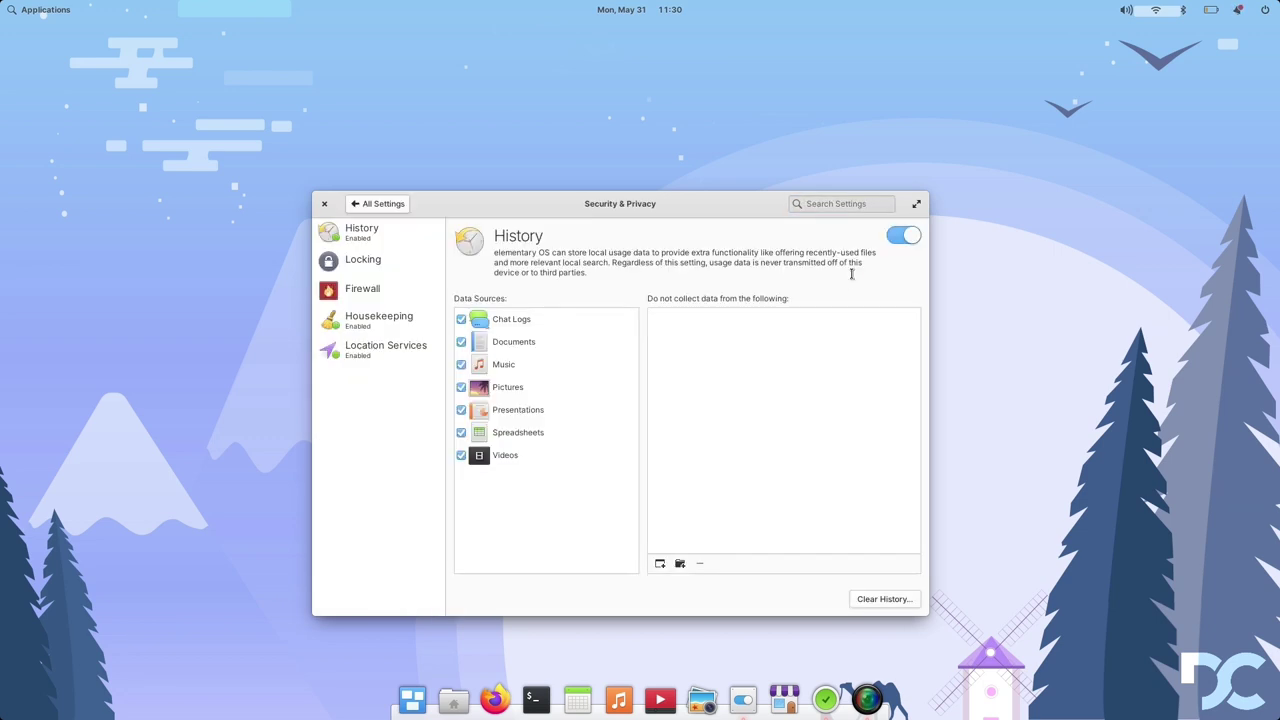
{"action": "left_click", "coordinate": [380, 262]}
{"action": "left_click", "coordinate": [375, 293]}
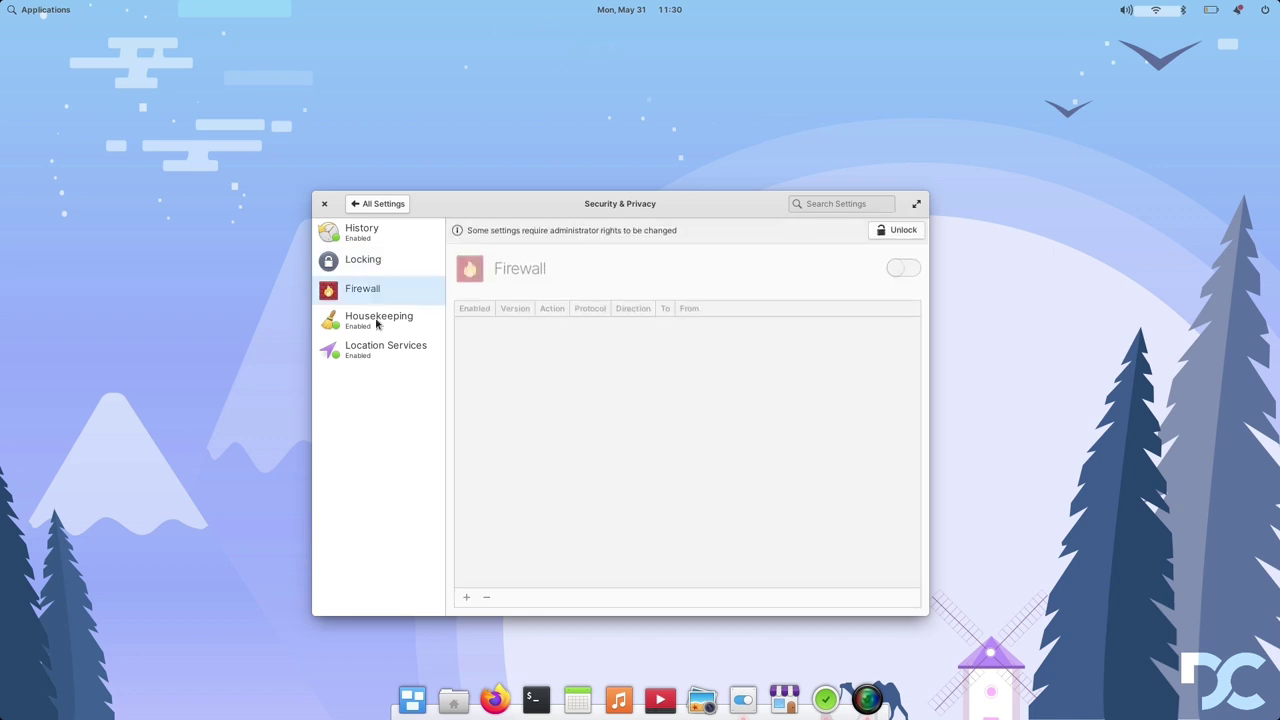
{"action": "left_click", "coordinate": [377, 322]}
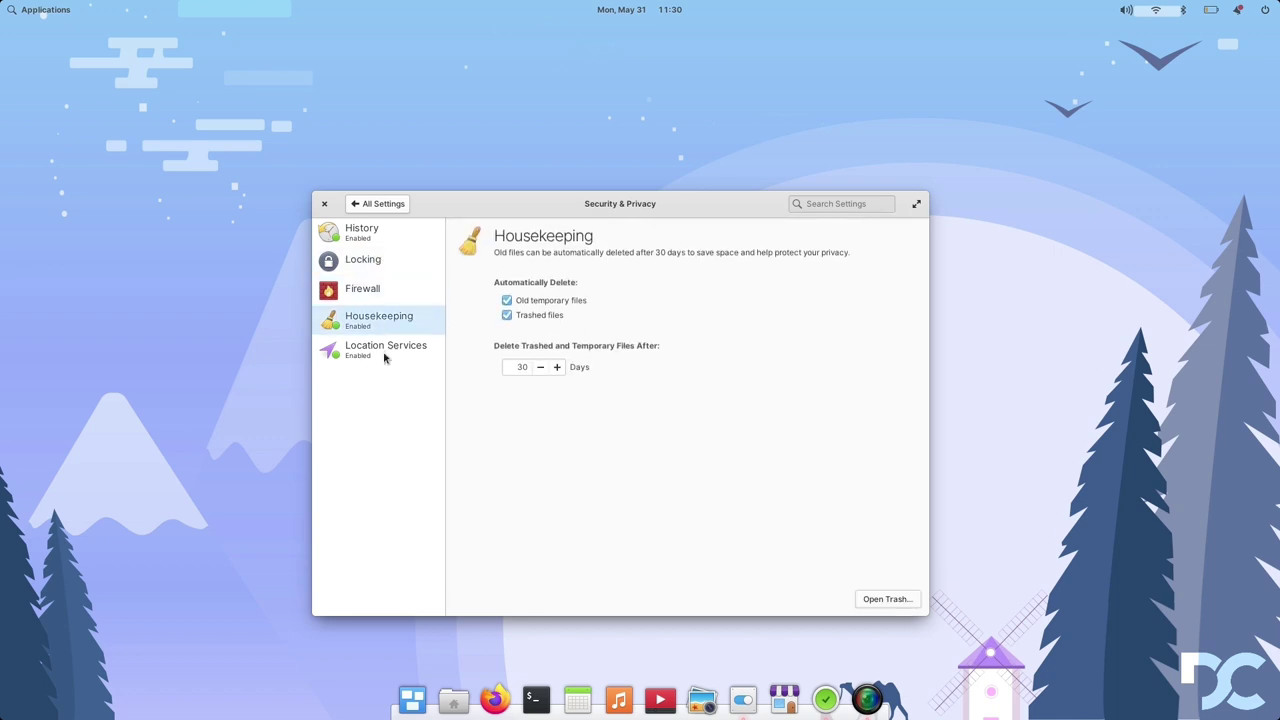
{"action": "left_click", "coordinate": [372, 351]}
{"action": "left_click", "coordinate": [383, 205]}
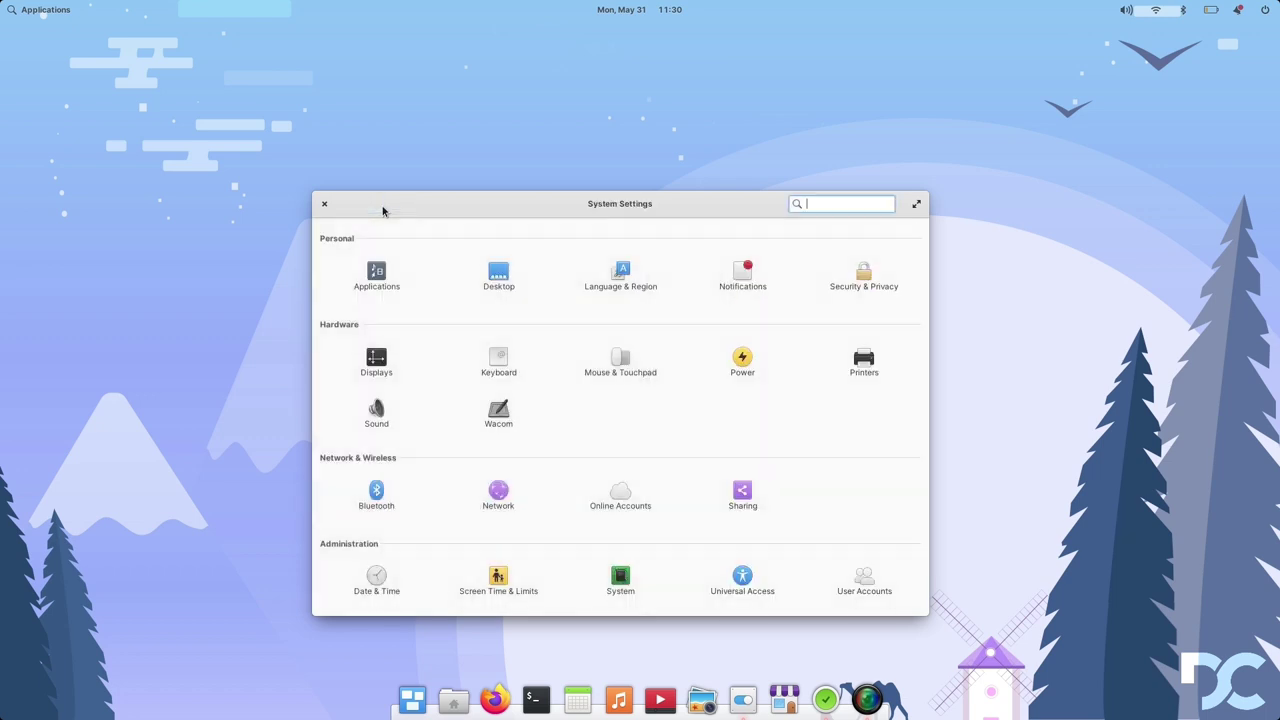
- Review the Displays settings, including the Night Light page, and return to all settings
{"action": "left_click", "coordinate": [378, 364]}
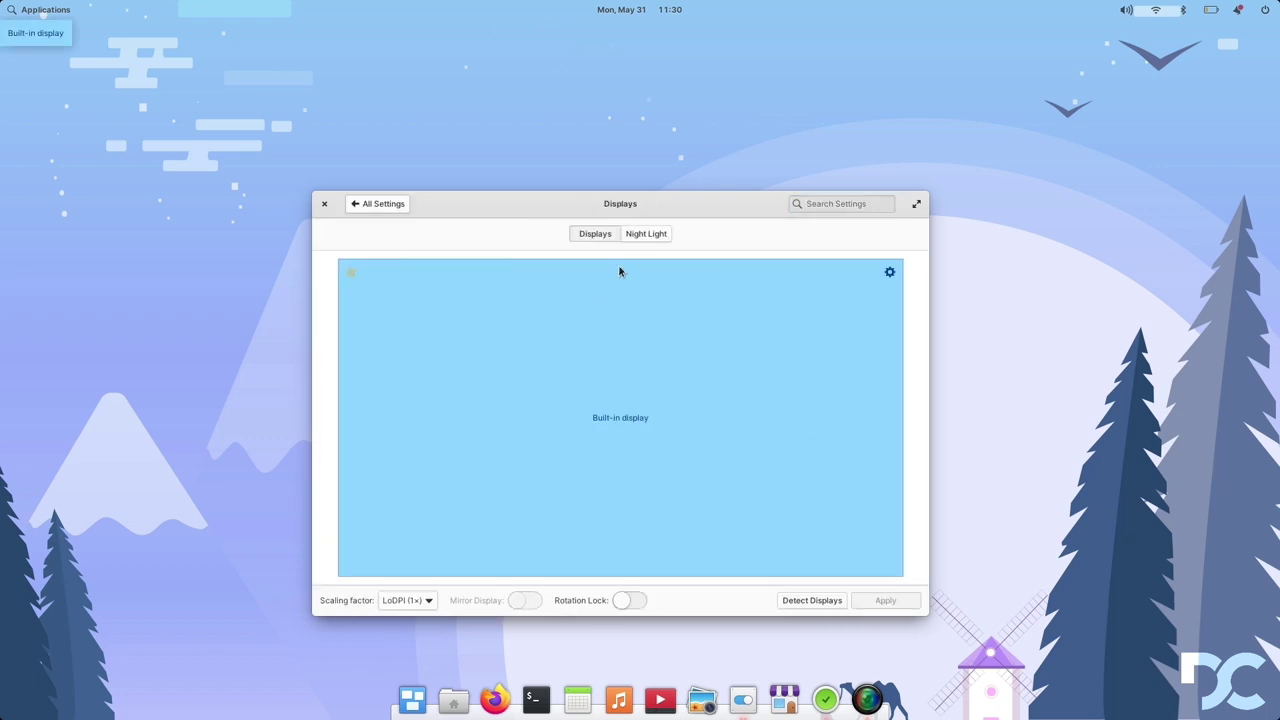
{"action": "left_click", "coordinate": [657, 235]}
{"action": "left_click", "coordinate": [603, 238]}
{"action": "left_click", "coordinate": [376, 205]}
- Review the Layout, Input Method, Shortcuts and Behavior pages of the Keyboard settings, and return to all settings
{"action": "left_click", "coordinate": [489, 372]}
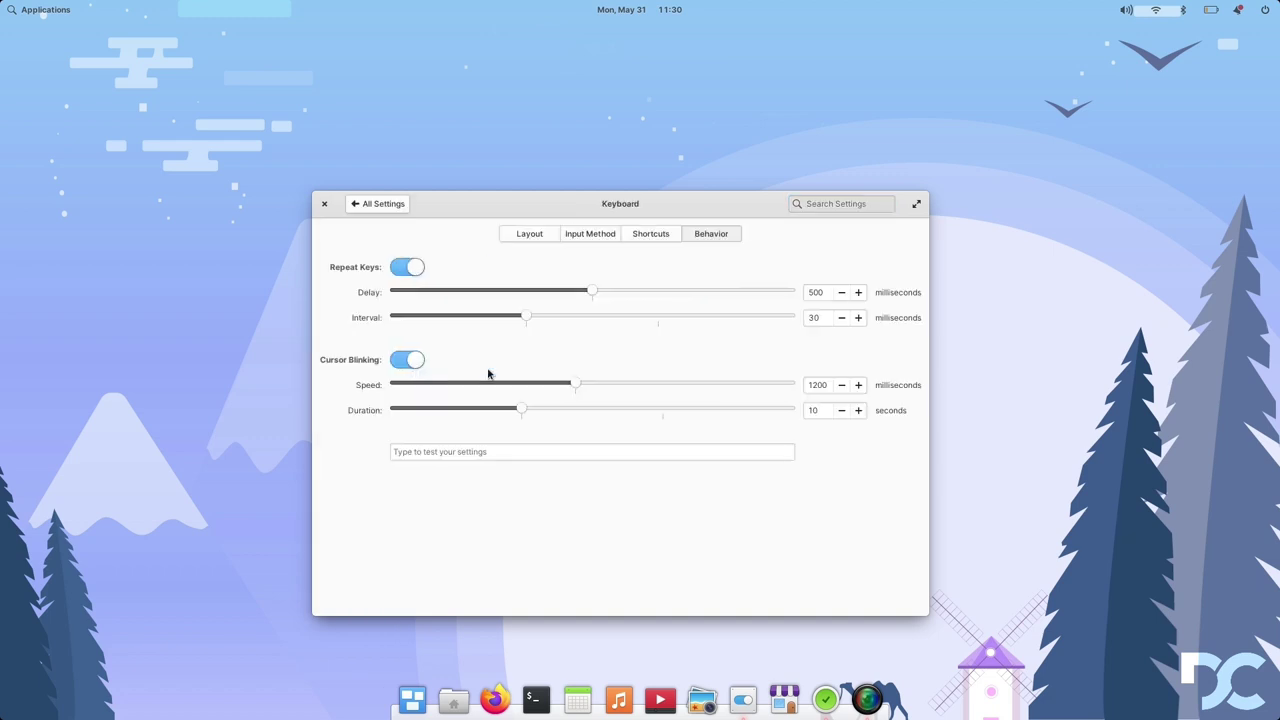
{"action": "left_click", "coordinate": [532, 234]}
{"action": "left_click", "coordinate": [578, 236]}
{"action": "left_click", "coordinate": [640, 238]}
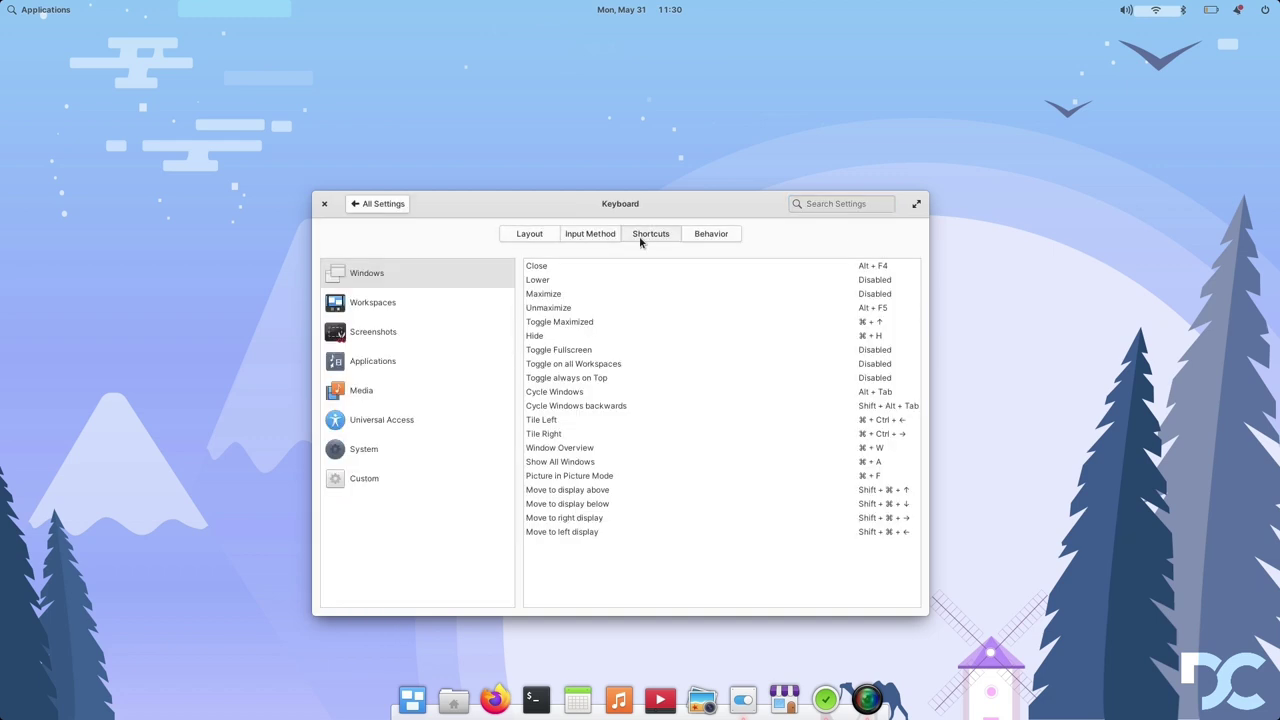
{"action": "left_click", "coordinate": [712, 238]}
{"action": "left_click", "coordinate": [396, 205]}
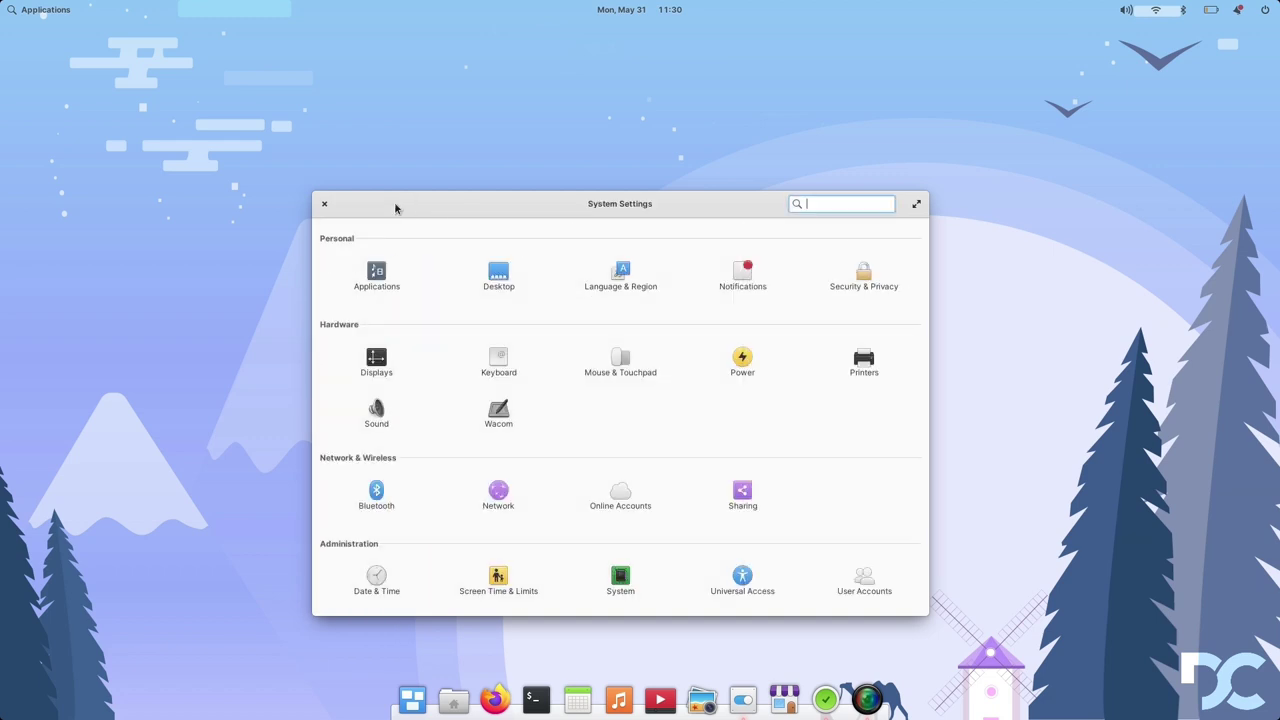
{"action": "left_click", "coordinate": [498, 362]}
{"action": "left_click", "coordinate": [385, 205]}
- Review the Clicking, Pointing, Gestures, Mouse and Touchpad pages of Mouse & Touchpad, and return to all settings
{"action": "left_click", "coordinate": [615, 372]}
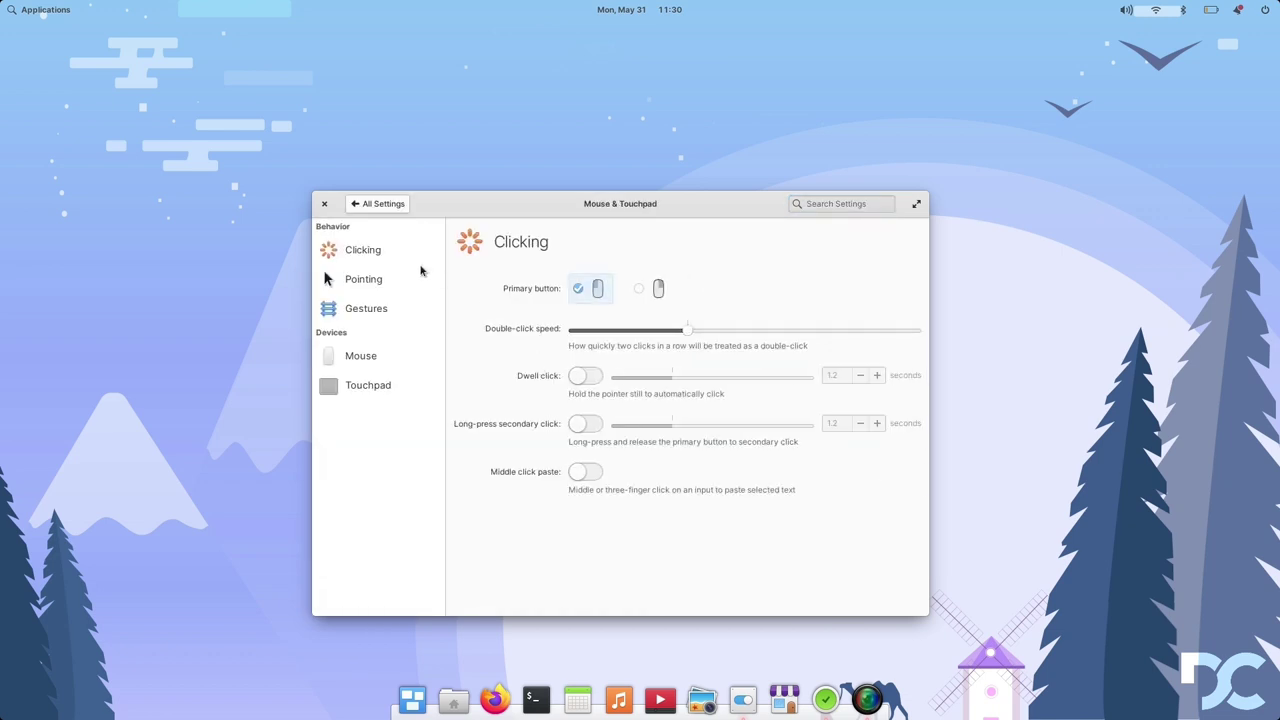
{"action": "left_click", "coordinate": [368, 281]}
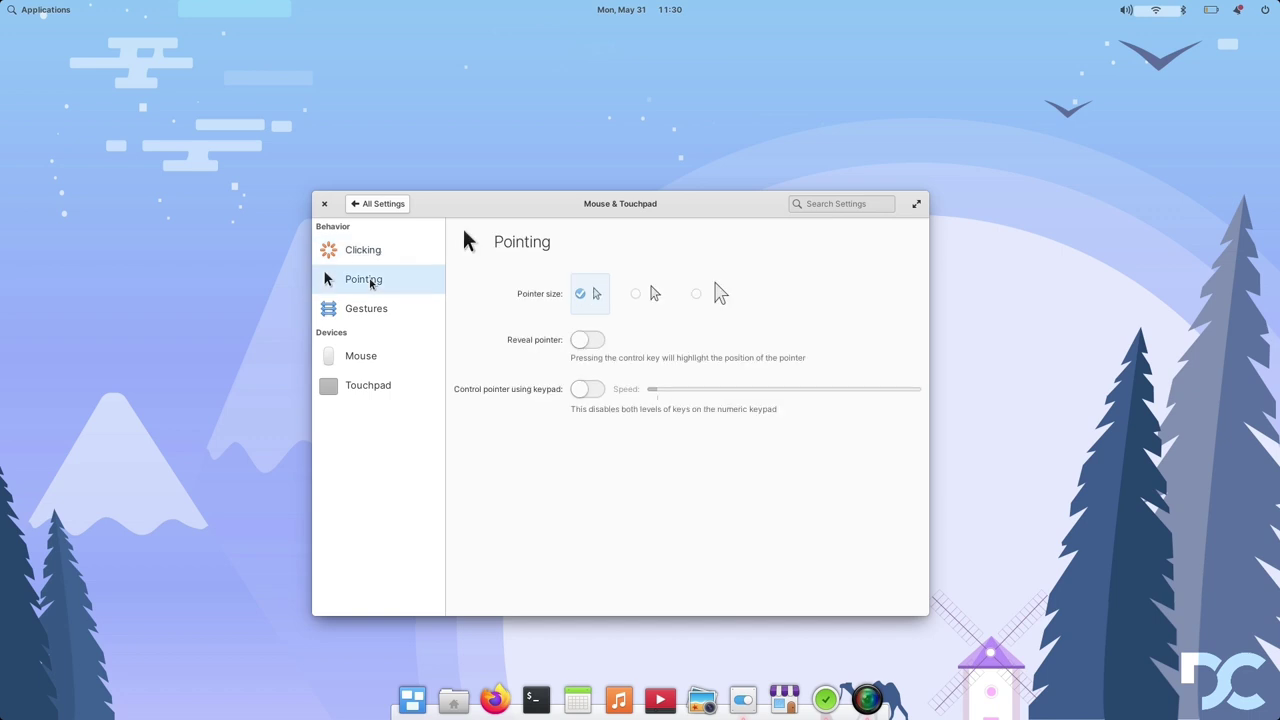
{"action": "left_click", "coordinate": [372, 310]}
{"action": "left_click", "coordinate": [363, 364]}
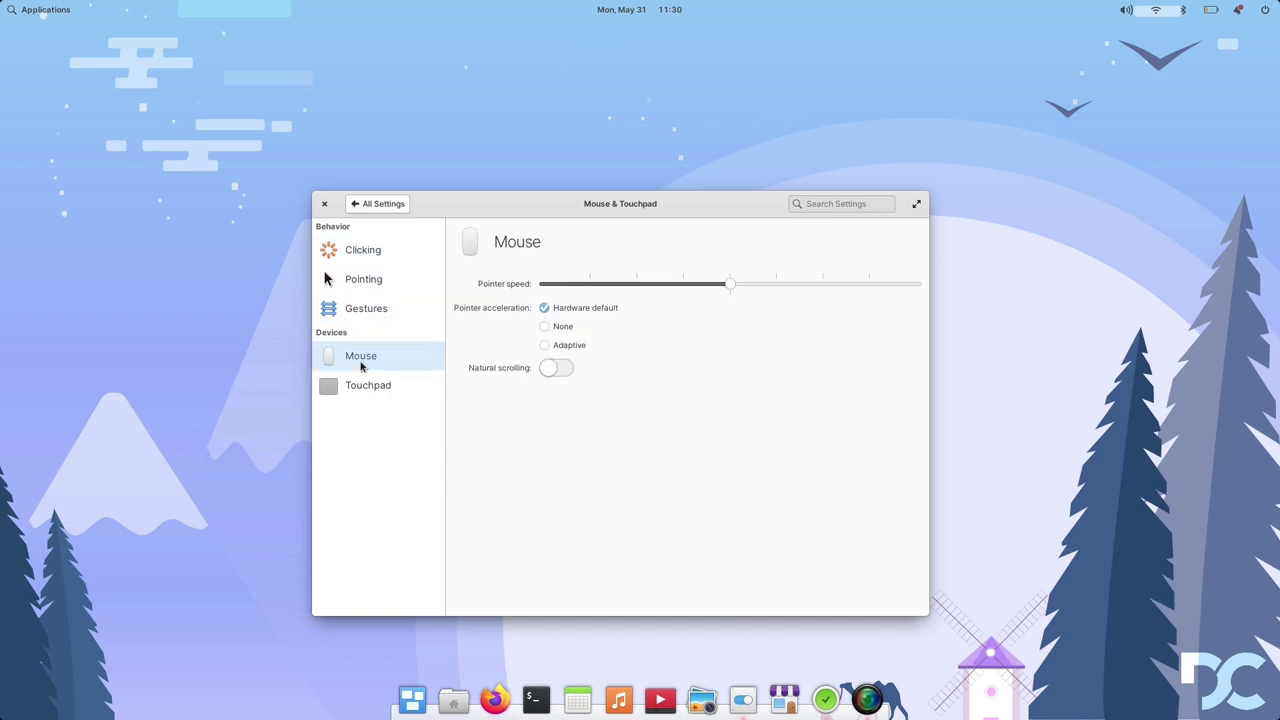
{"action": "left_click", "coordinate": [364, 387]}
{"action": "left_click", "coordinate": [388, 203]}
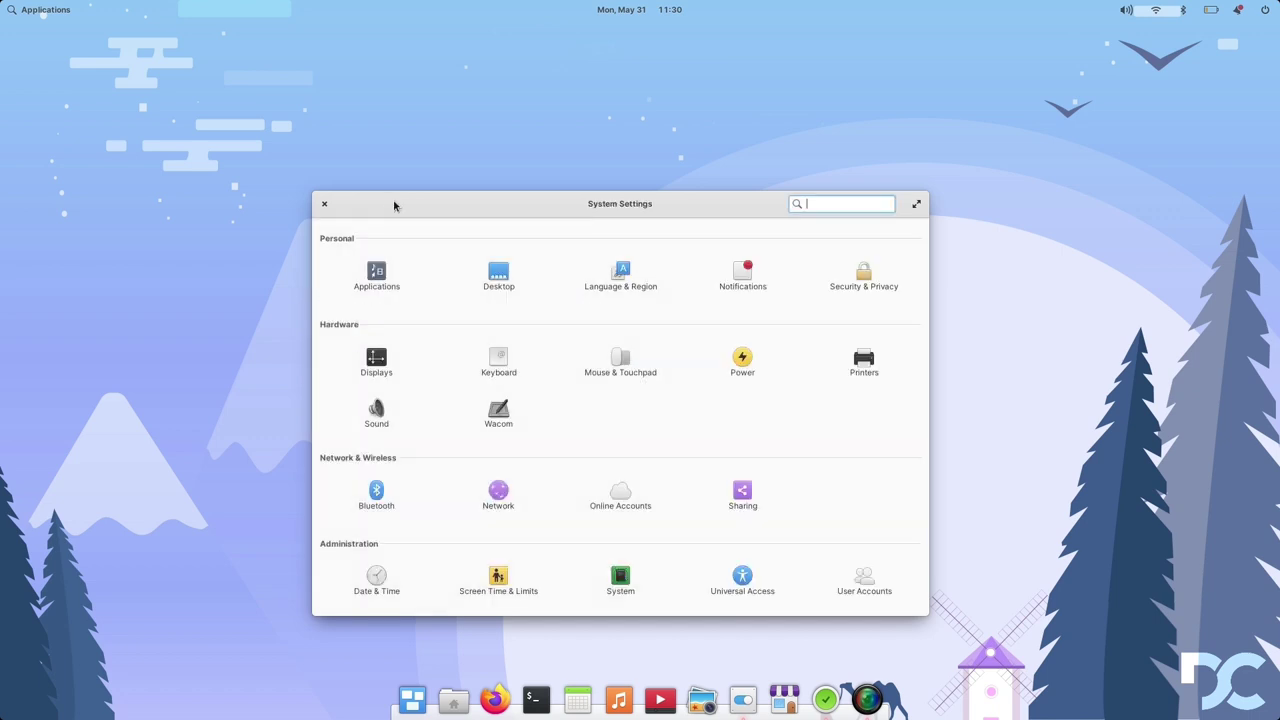
- Review the Power settings and the Printers page, and return to all settings
{"action": "left_click", "coordinate": [740, 362]}
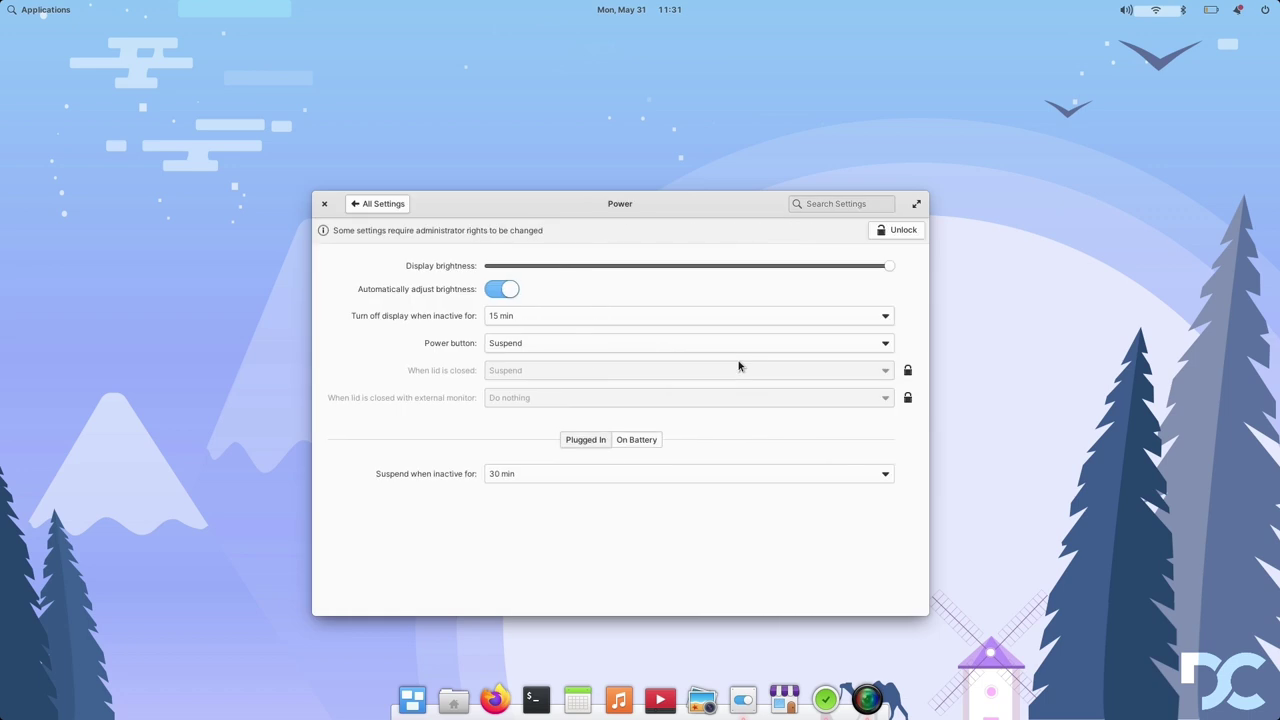
{"action": "left_click", "coordinate": [383, 203]}
{"action": "left_click", "coordinate": [843, 358]}
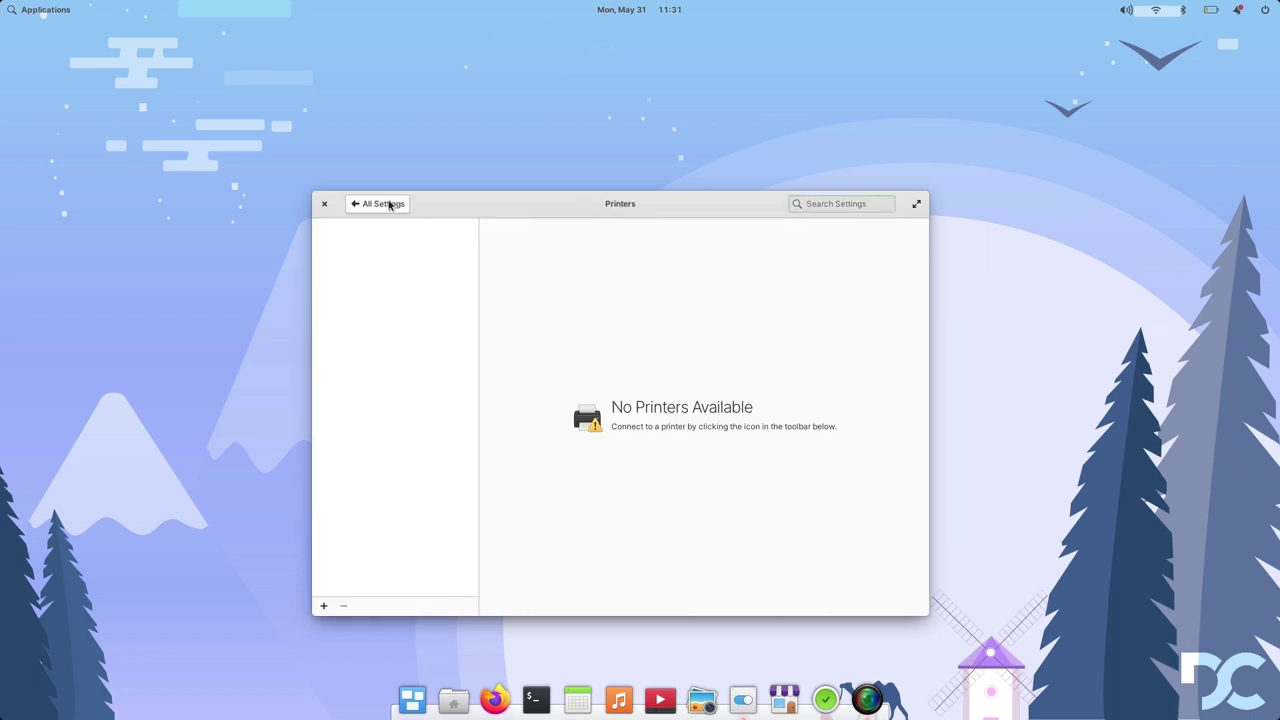
{"action": "left_click", "coordinate": [388, 203]}
- Review the Sound output settings and the Wacom tablet page, and return to all settings
{"action": "left_click", "coordinate": [368, 427]}
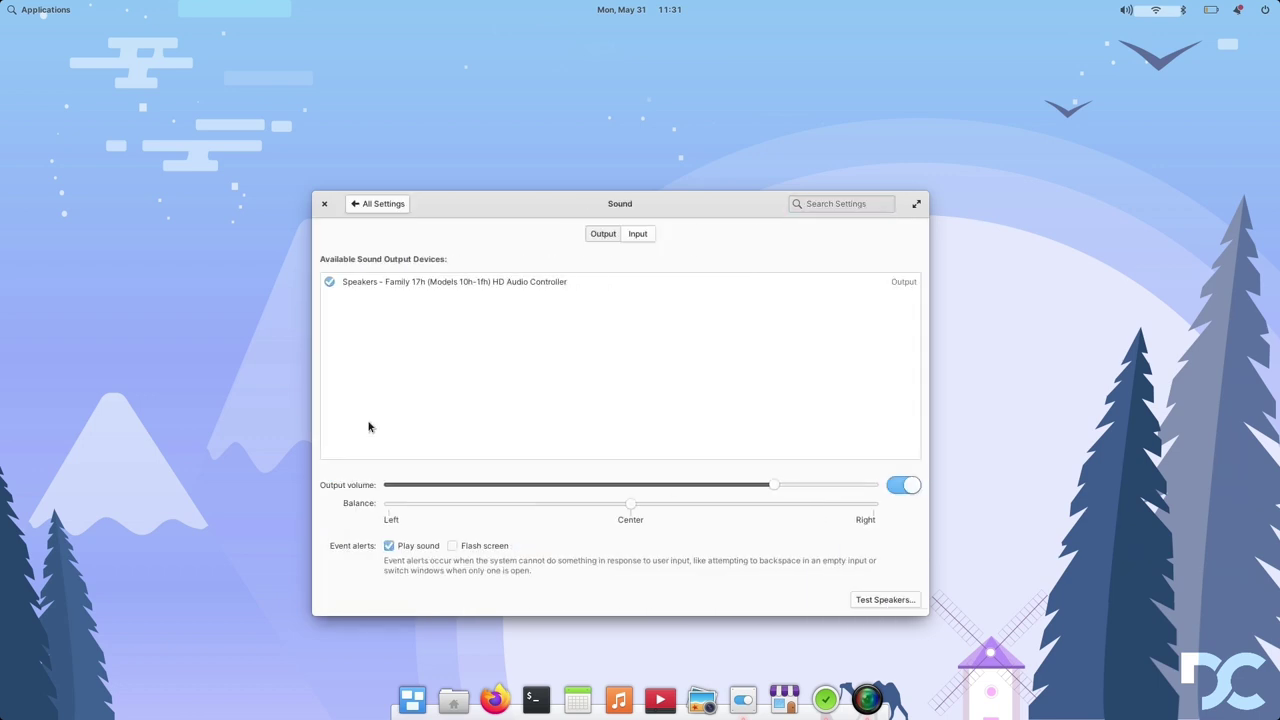
{"action": "left_click", "coordinate": [384, 205]}
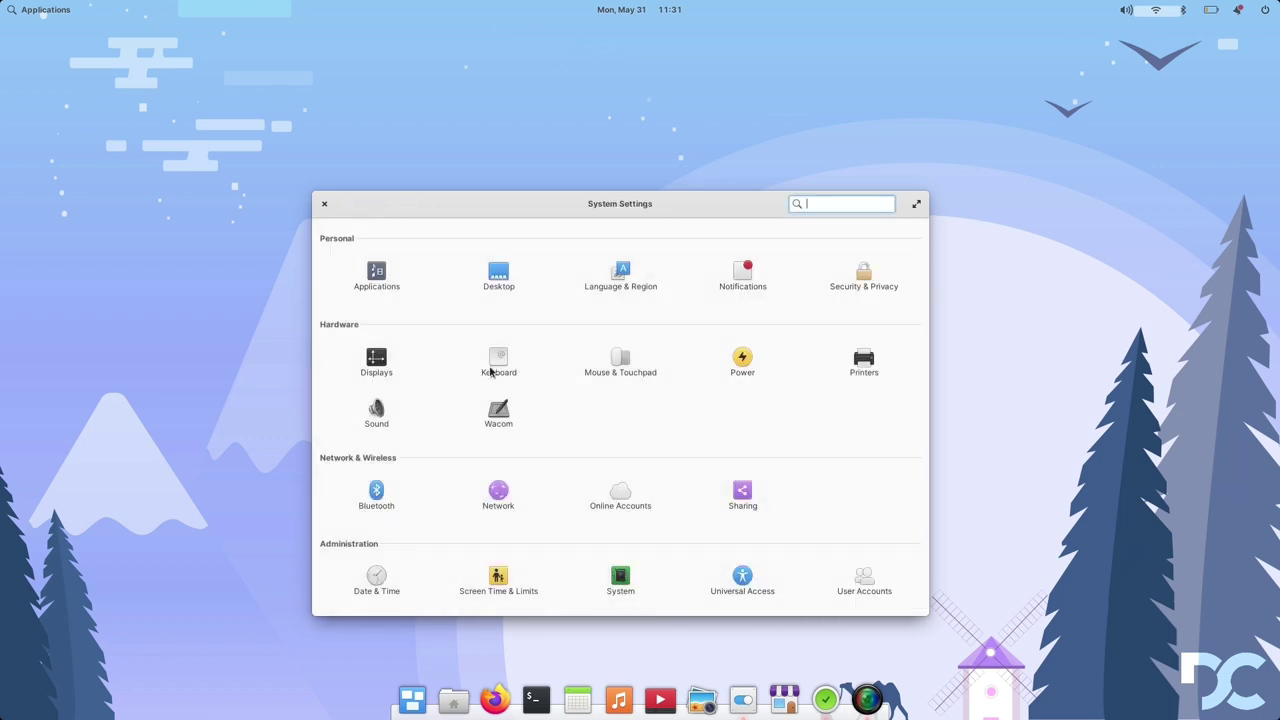
{"action": "left_click", "coordinate": [505, 422]}
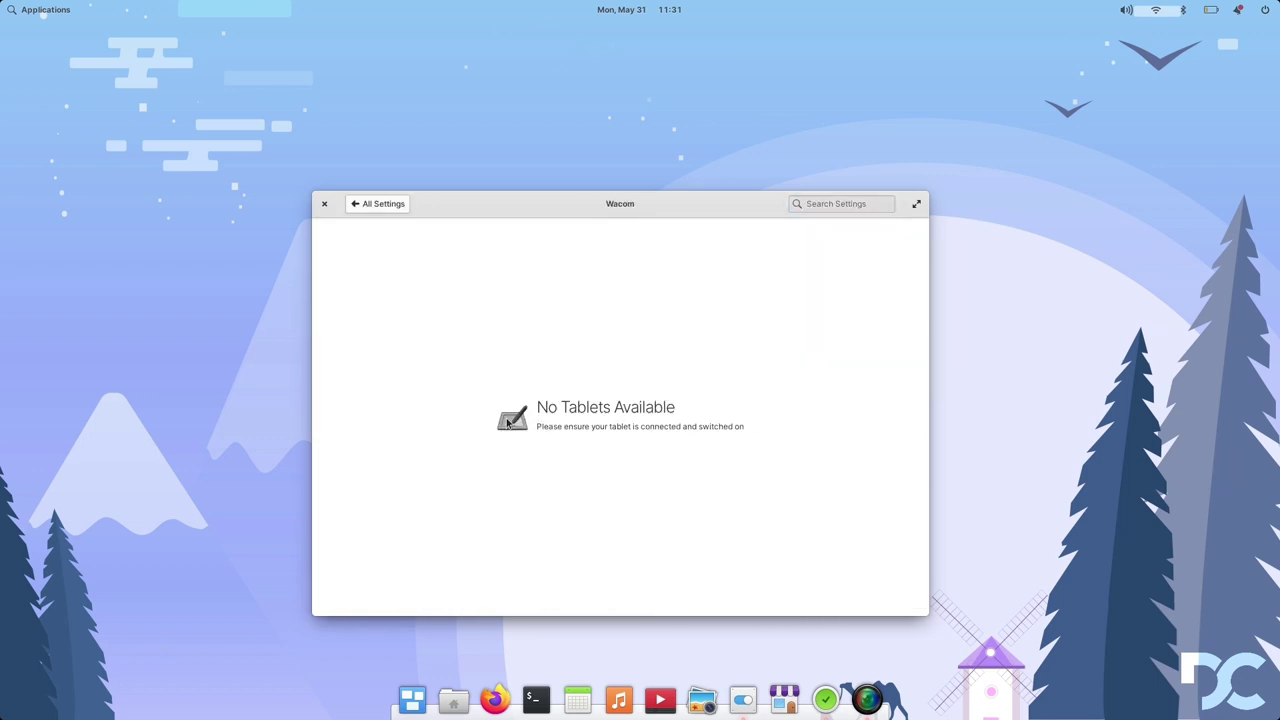
{"action": "left_click", "coordinate": [384, 205]}
- Review the Bluetooth page and the Network settings' Wireless, Hotspot, VPN and Proxy pages, and return to all settings
{"action": "left_click", "coordinate": [377, 490]}
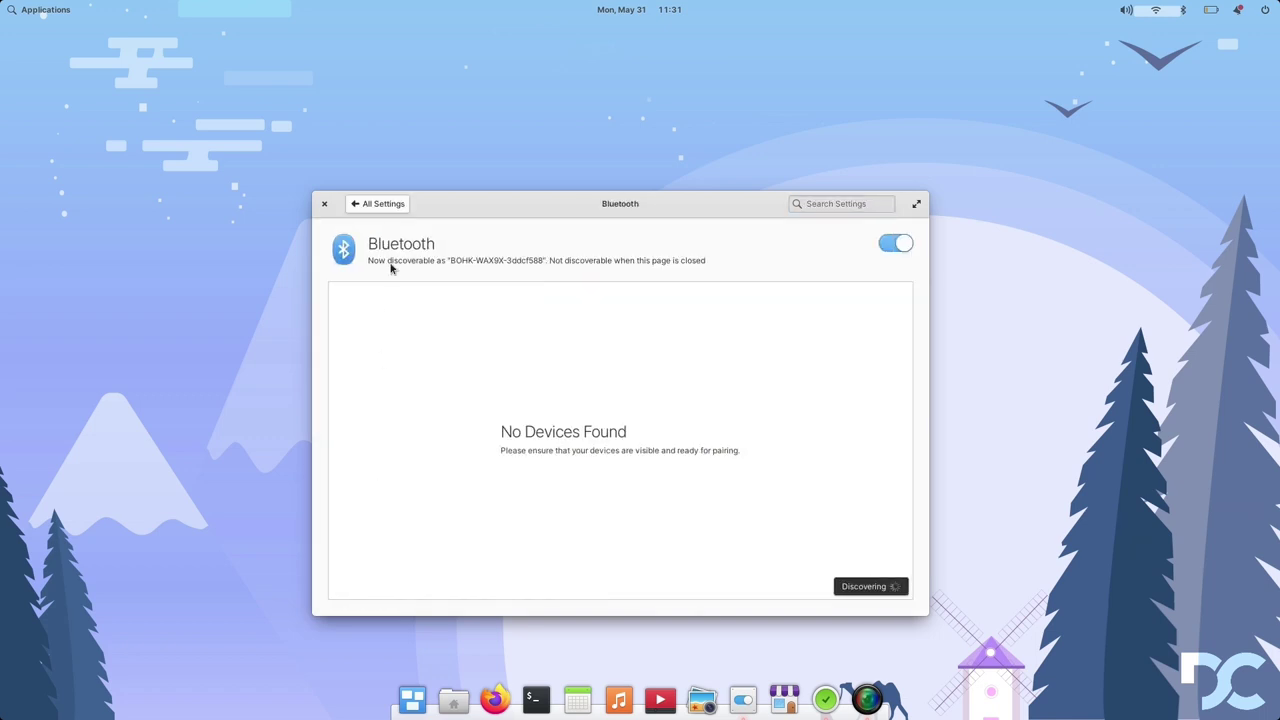
{"action": "left_click", "coordinate": [384, 205]}
{"action": "left_click", "coordinate": [497, 495]}
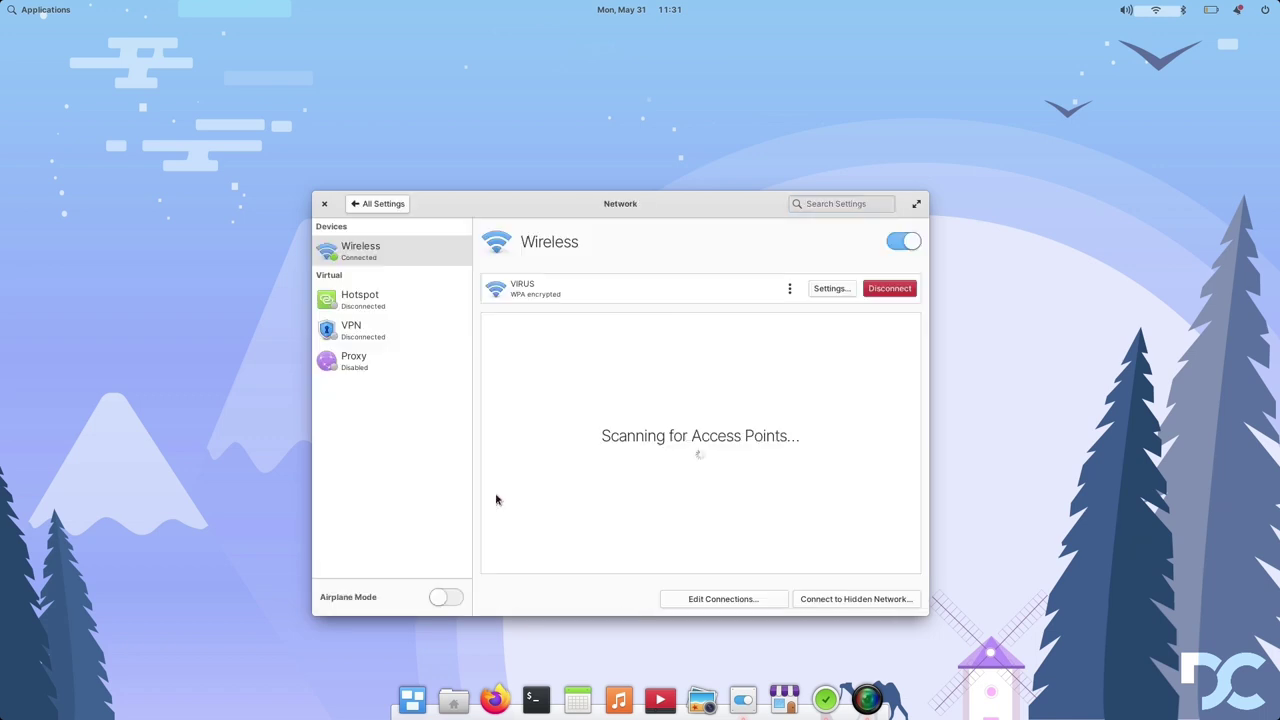
{"action": "left_click", "coordinate": [401, 305]}
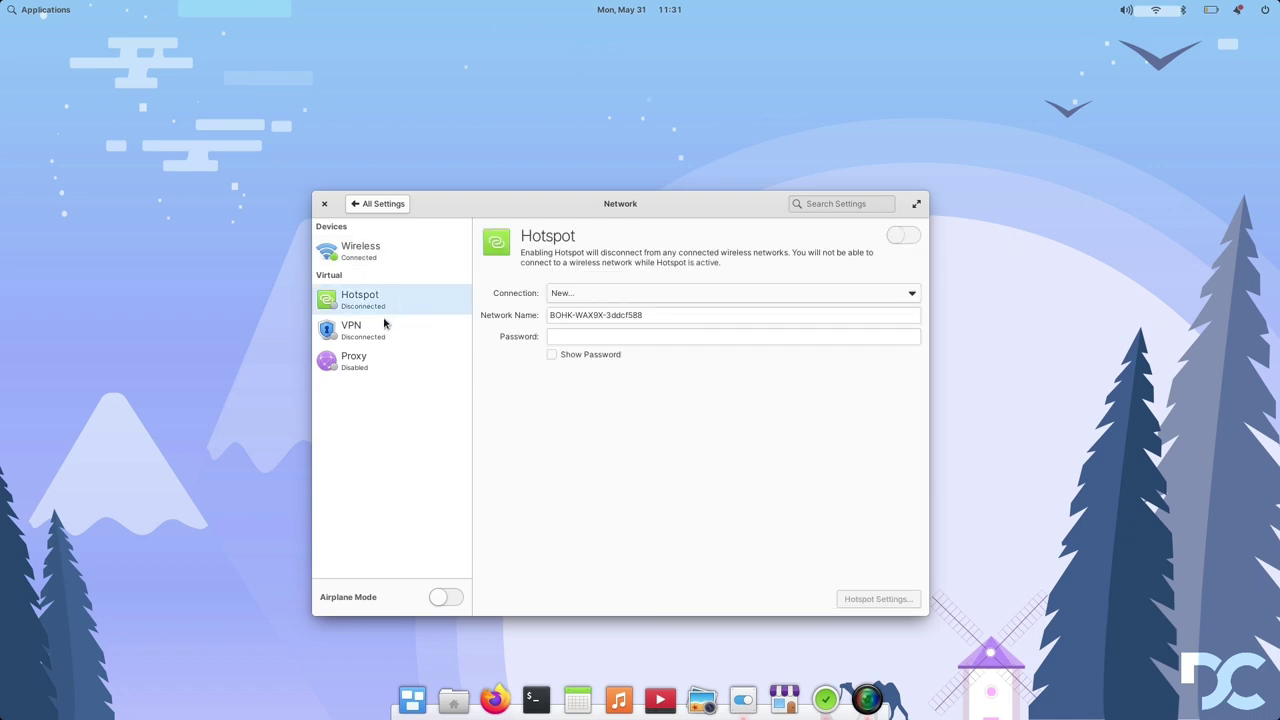
{"action": "left_click", "coordinate": [384, 323]}
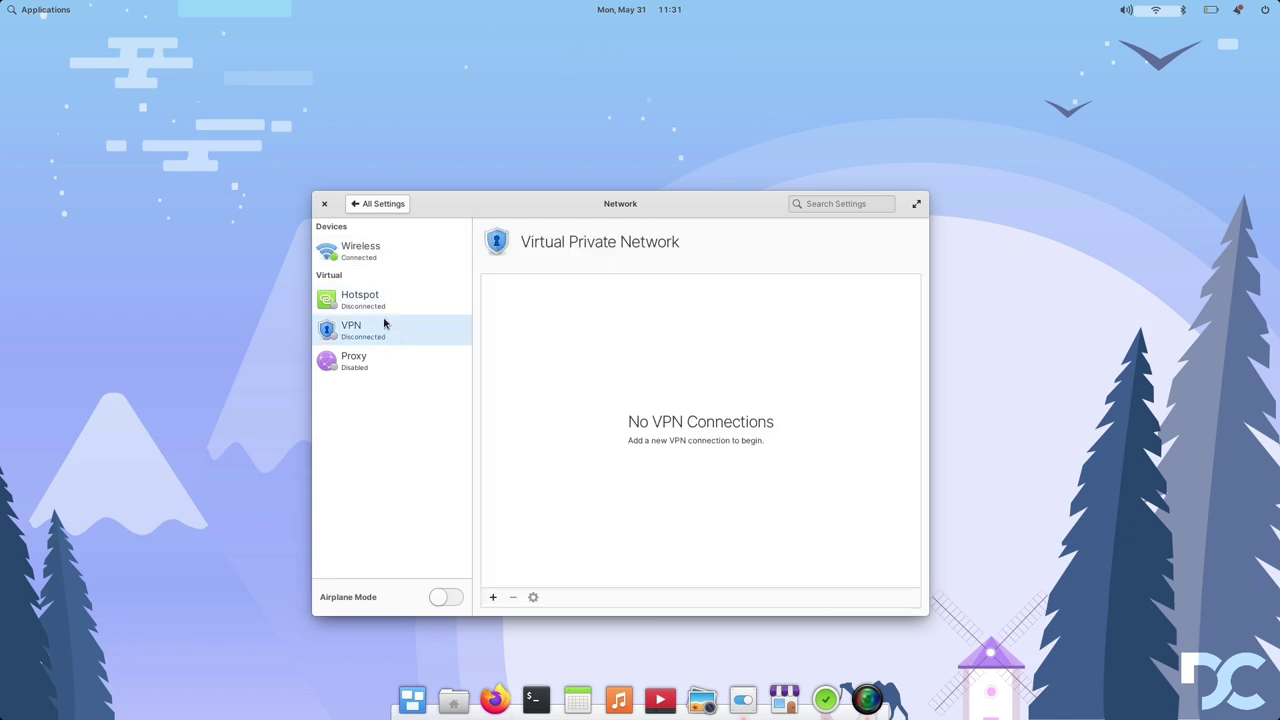
{"action": "left_click", "coordinate": [371, 368]}
{"action": "left_click", "coordinate": [379, 205]}
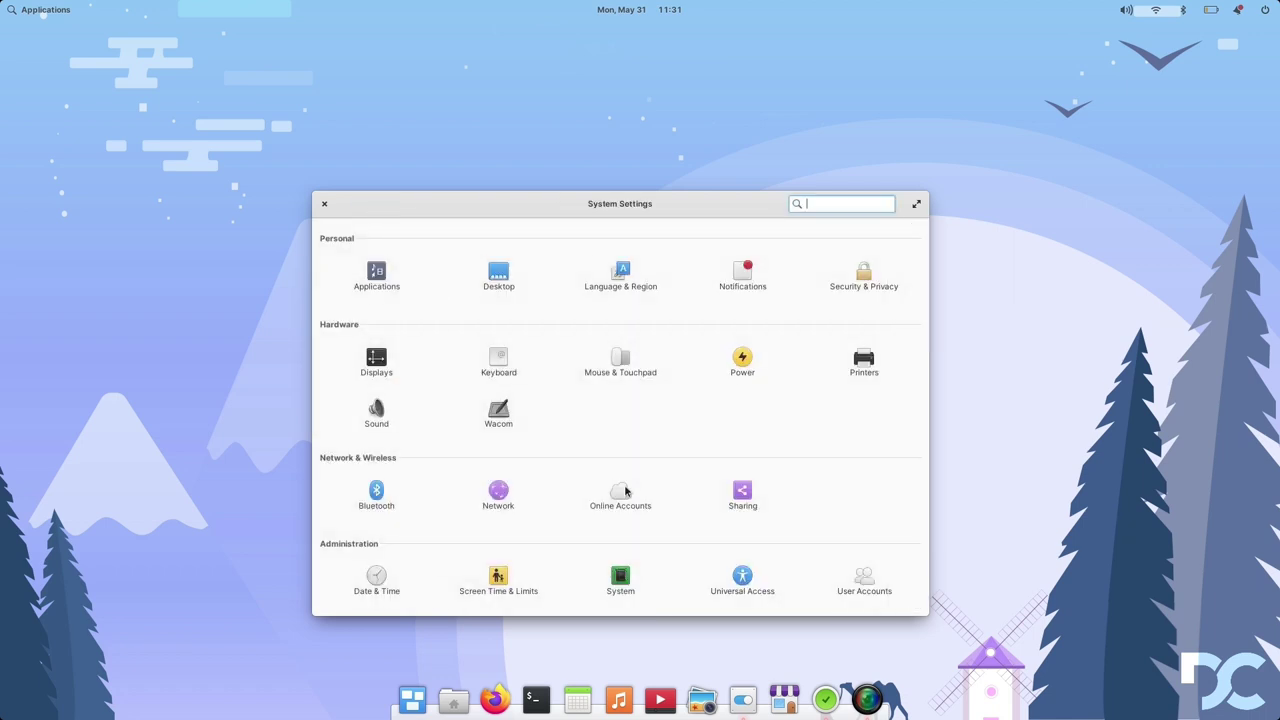
- Look over Online Accounts and the Media Library sharing settings, and return to all settings
{"action": "left_click", "coordinate": [622, 492]}
{"action": "left_click", "coordinate": [379, 205]}
{"action": "left_click", "coordinate": [741, 492]}
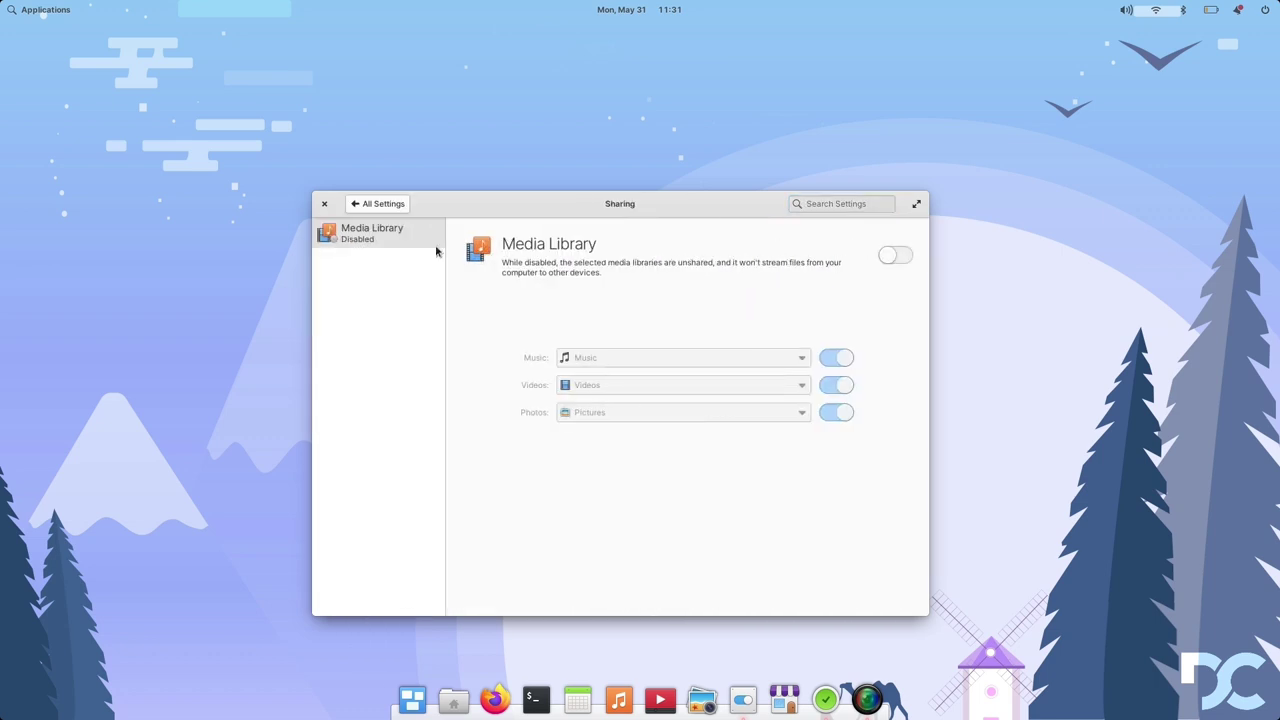
{"action": "left_click", "coordinate": [382, 204]}
- Review the Date & Time settings and open Screen Time & Limits
{"action": "left_click", "coordinate": [366, 568]}
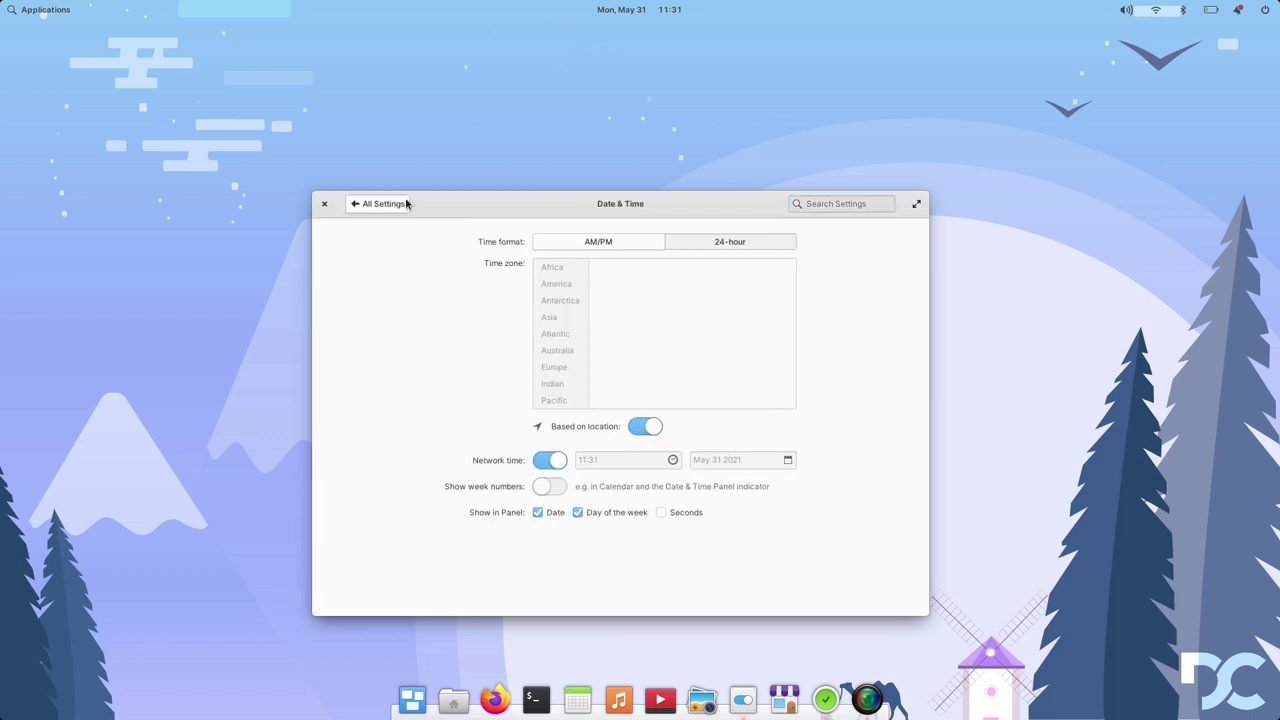
{"action": "left_click", "coordinate": [386, 208]}
{"action": "left_click", "coordinate": [490, 584]}
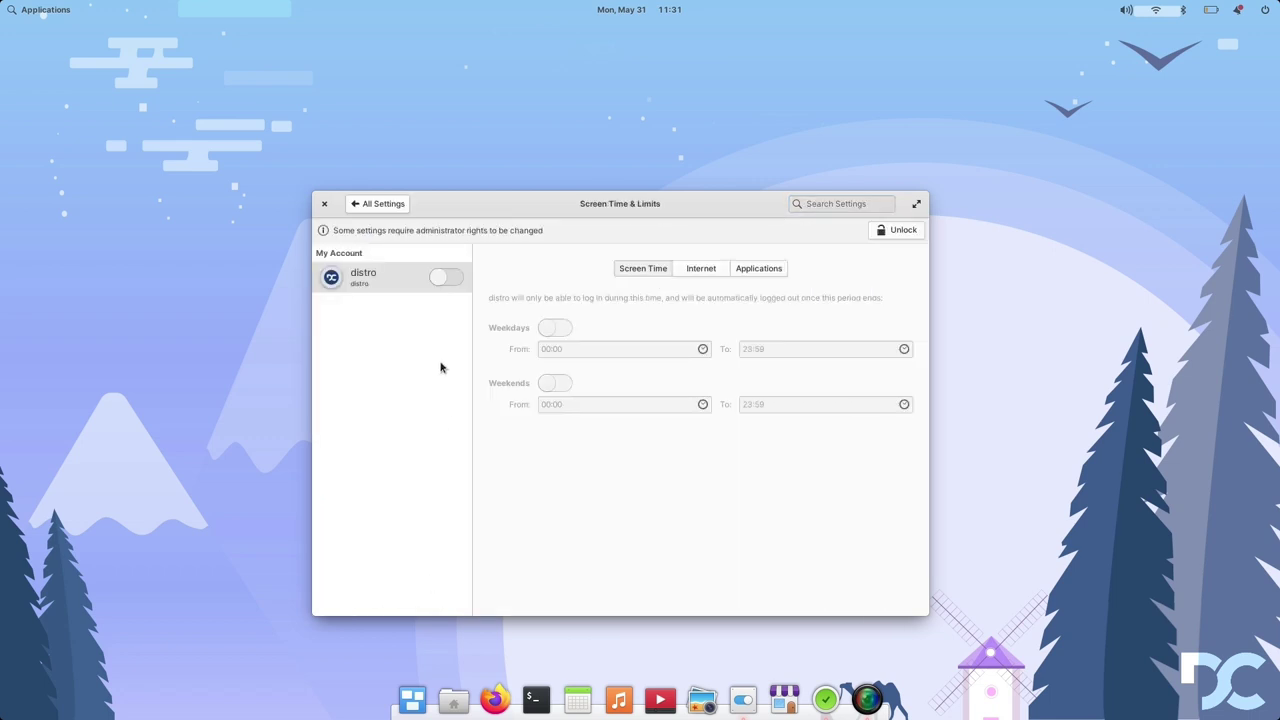
- Review the System page's Hardware, Firmware and Operating System information, and return to all settings
{"action": "left_click", "coordinate": [386, 206]}
{"action": "left_click", "coordinate": [601, 574]}
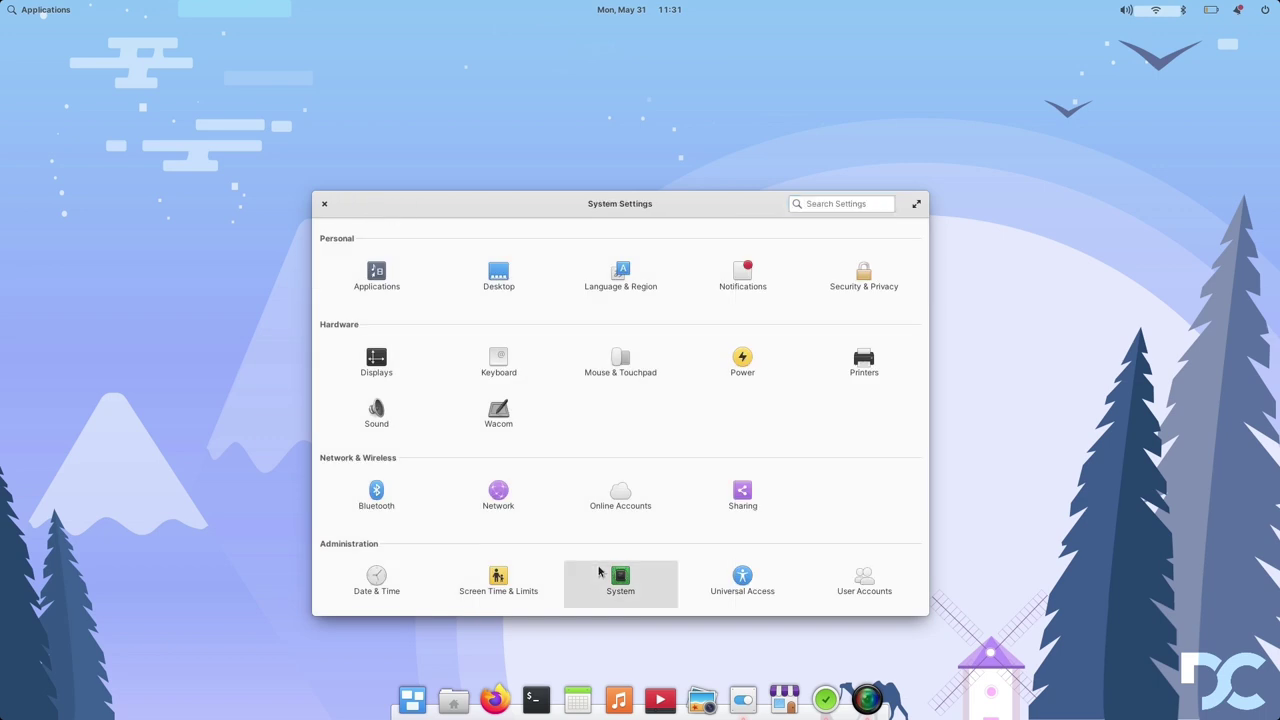
{"action": "left_click", "coordinate": [605, 246]}
{"action": "left_click", "coordinate": [689, 246]}
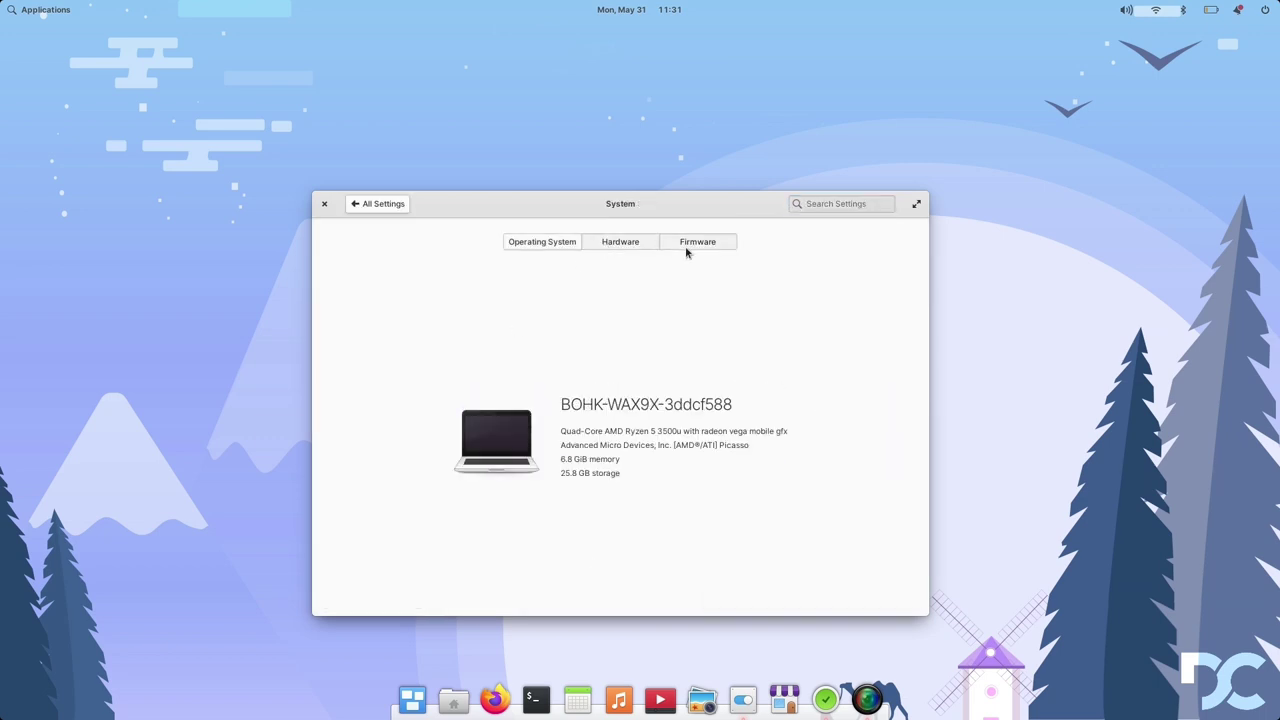
{"action": "left_click", "coordinate": [545, 241]}
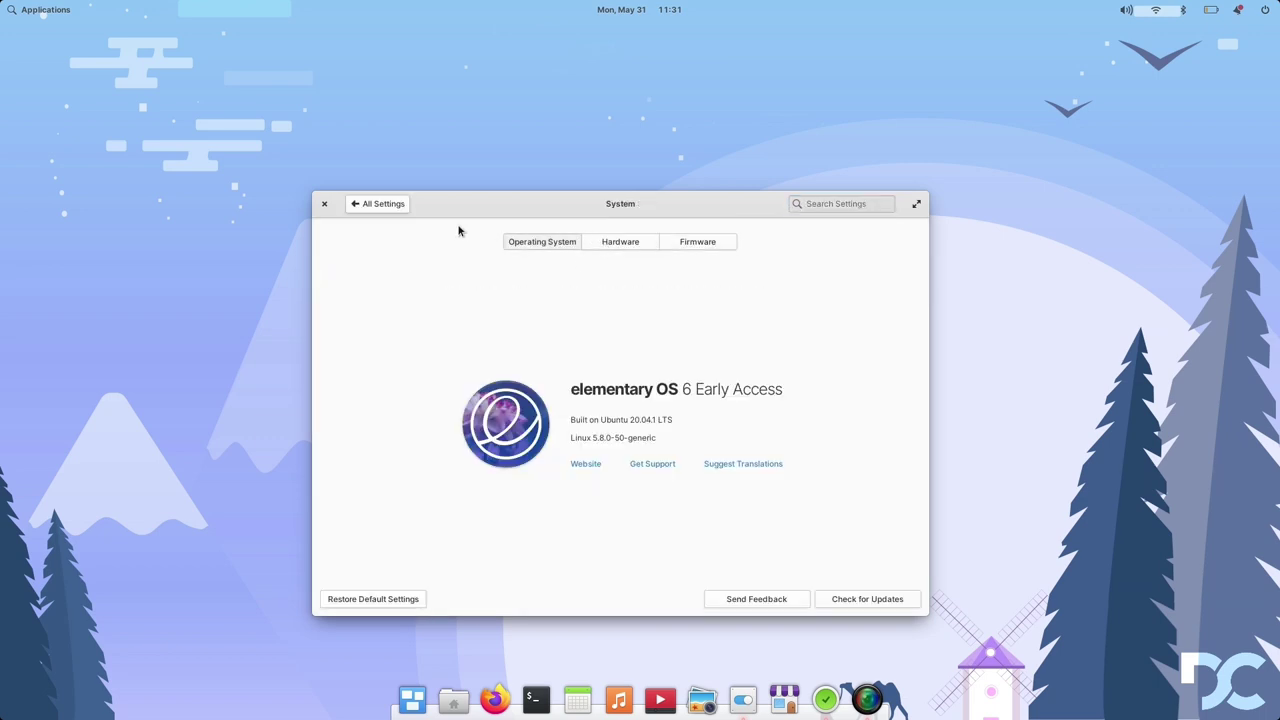
{"action": "left_click", "coordinate": [377, 205]}
- Look over the Universal Access options for Audio, Typing and Keyboard, and return to all settings
{"action": "left_click", "coordinate": [744, 587]}
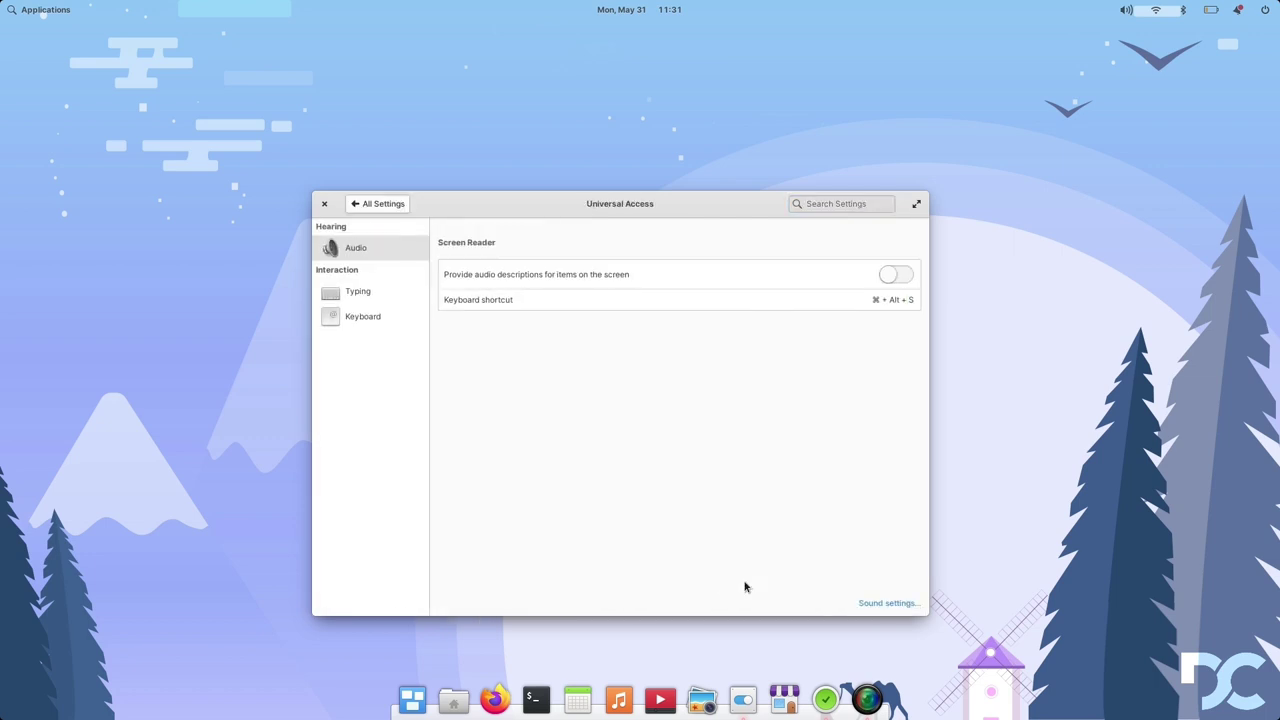
{"action": "left_click", "coordinate": [389, 293]}
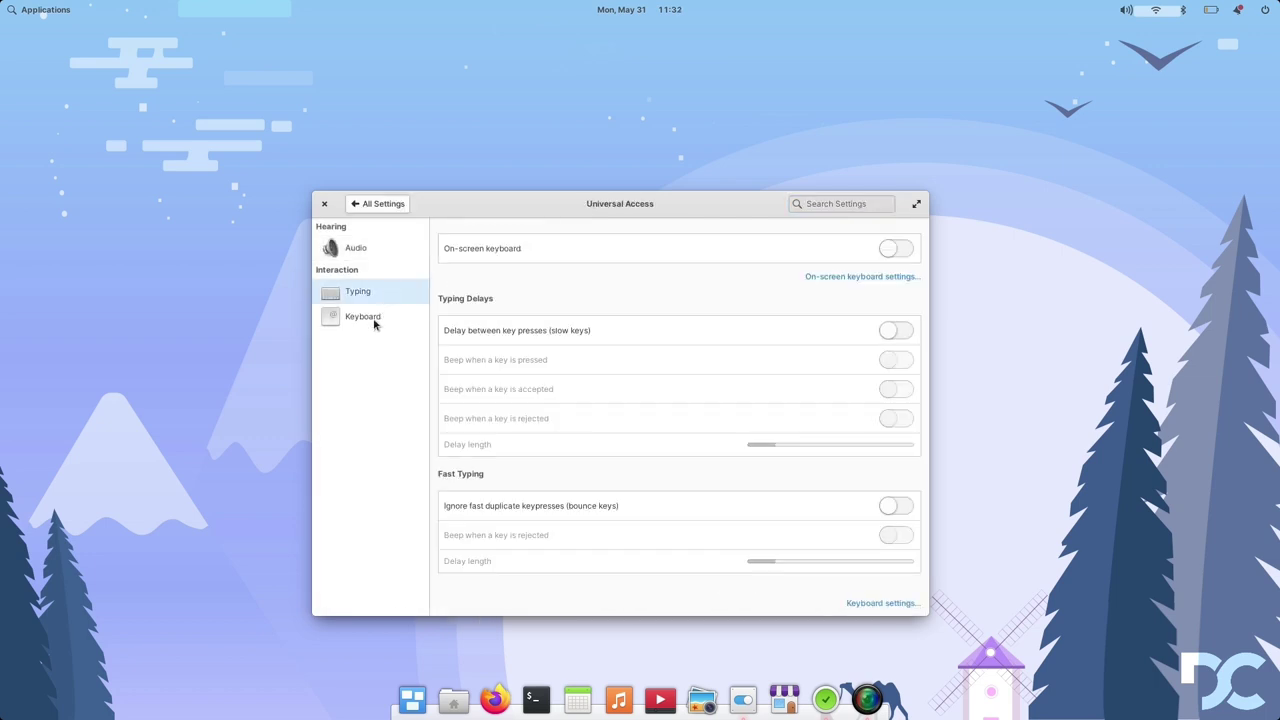
{"action": "left_click", "coordinate": [375, 323]}
{"action": "left_click", "coordinate": [380, 208]}
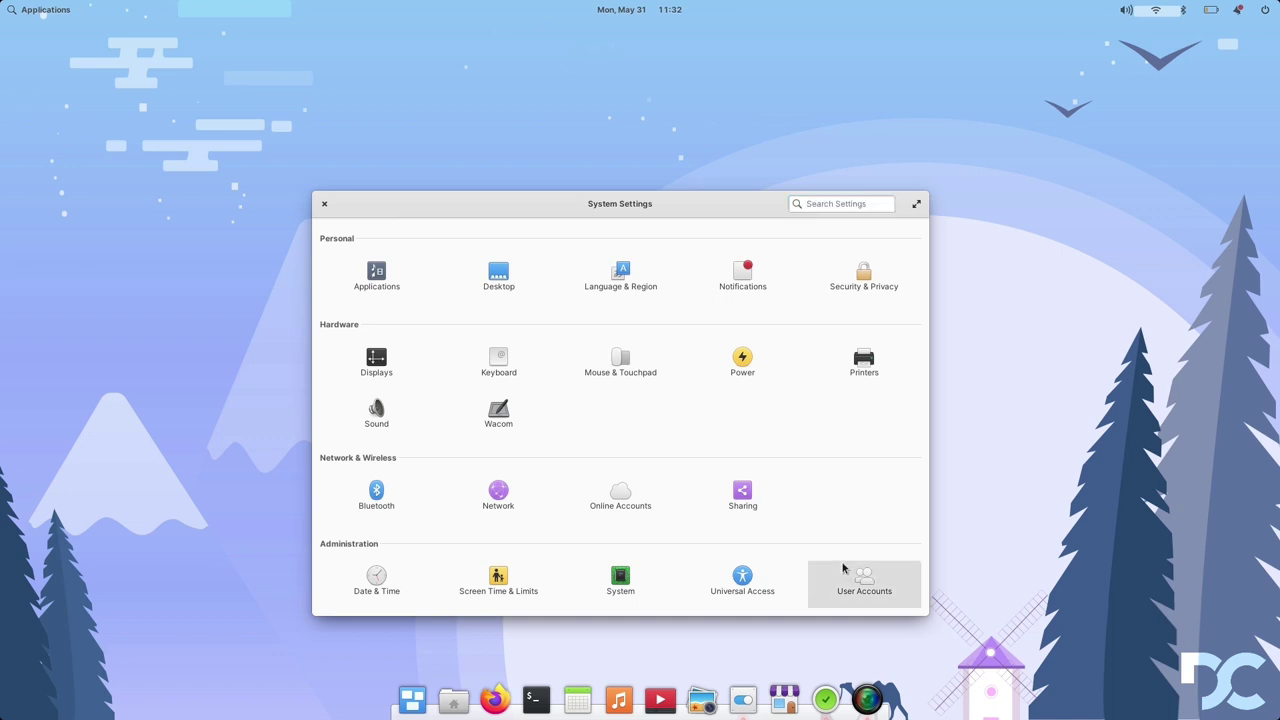
- Review the Guest Session and the administrator account in User Accounts, and close System Settings
{"action": "left_click", "coordinate": [843, 568]}
{"action": "left_click", "coordinate": [406, 330]}
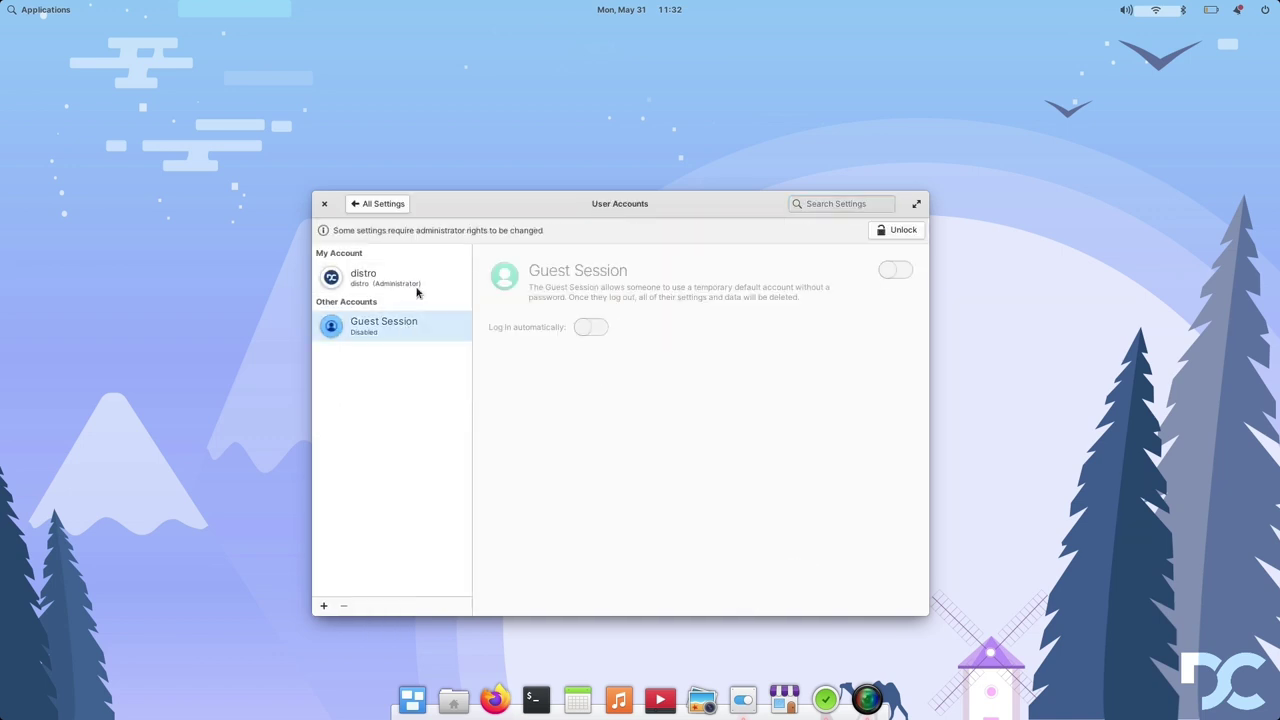
{"action": "left_click", "coordinate": [417, 290]}
{"action": "left_click", "coordinate": [378, 205]}
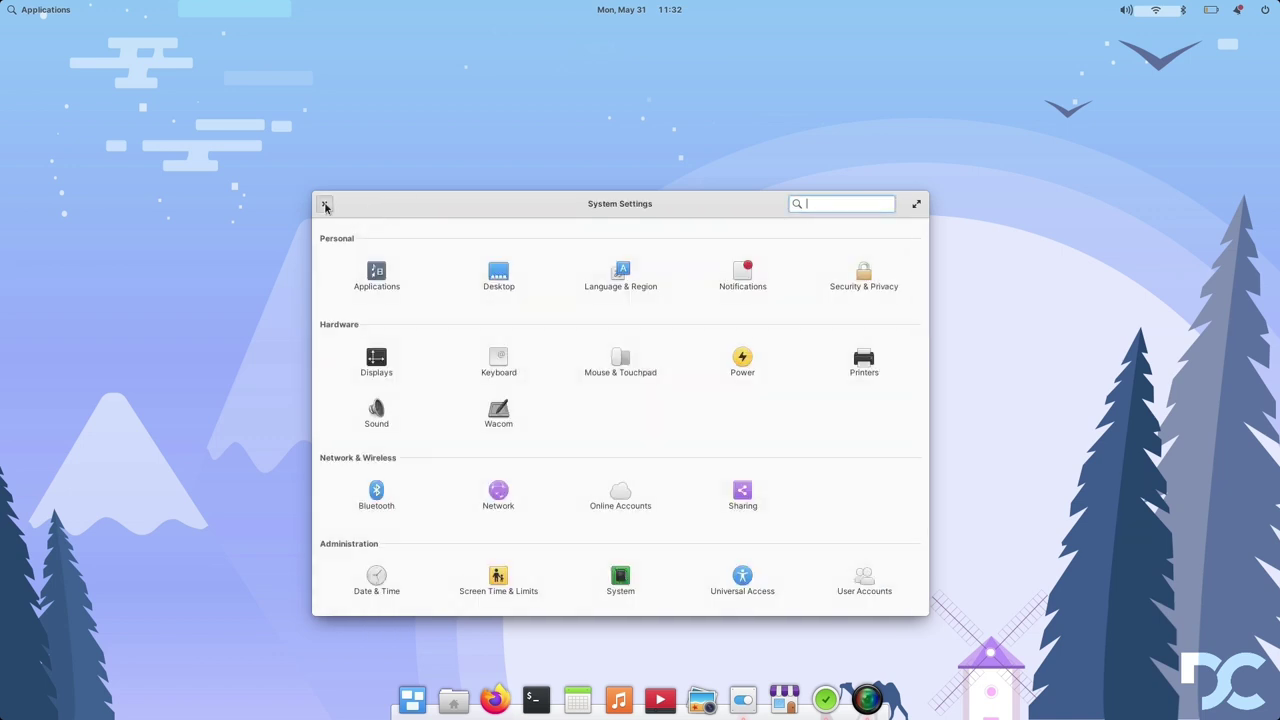
{"action": "left_click", "coordinate": [324, 205]}
- Show all workspaces in the multitasking overview, look through them, and switch to the empty one at the end
{"action": "key", "text": "super+Down"}
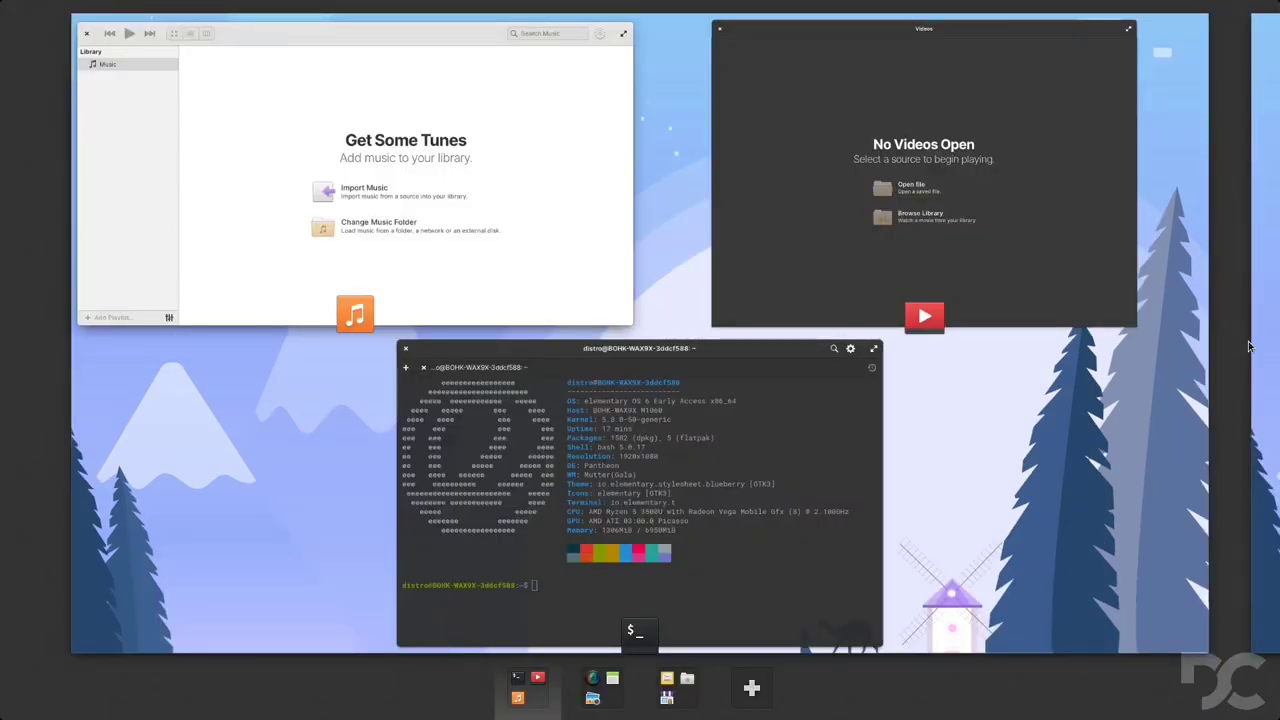
{"action": "scroll", "coordinate": [1262, 350], "scroll_direction": "down", "scroll_amount": 2}
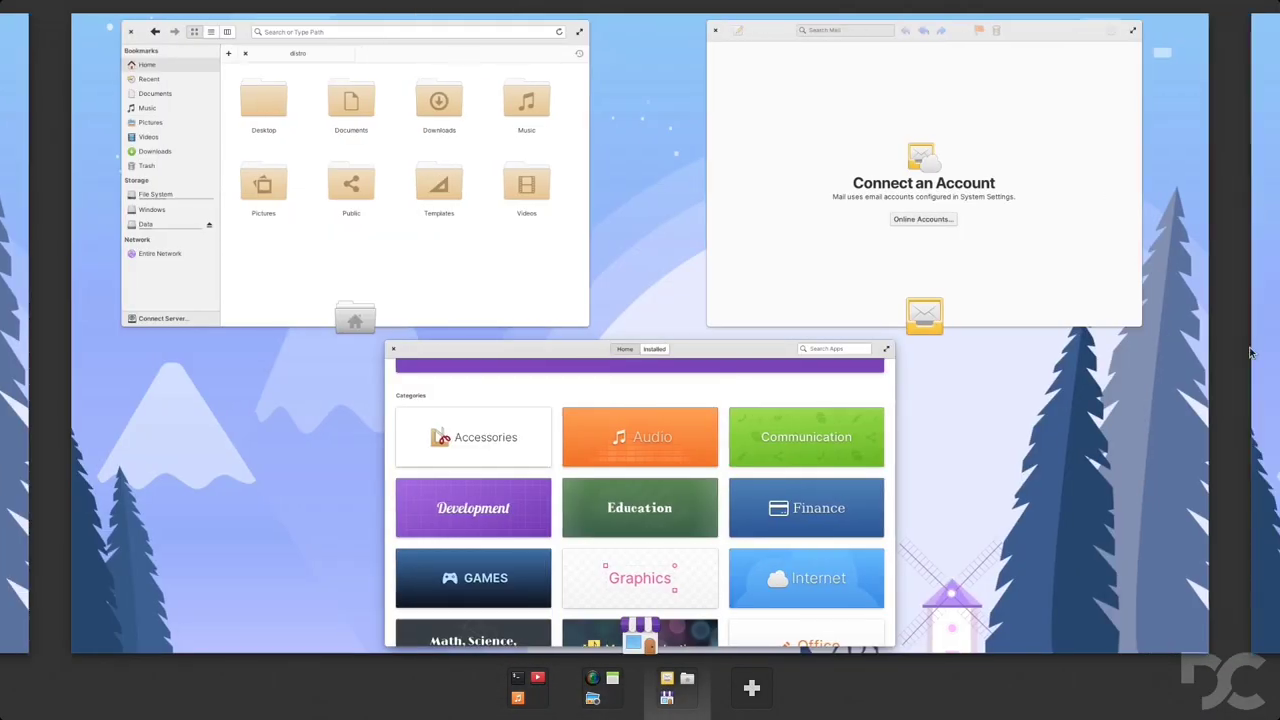
{"action": "scroll", "coordinate": [1262, 362], "scroll_direction": "down", "scroll_amount": 1}
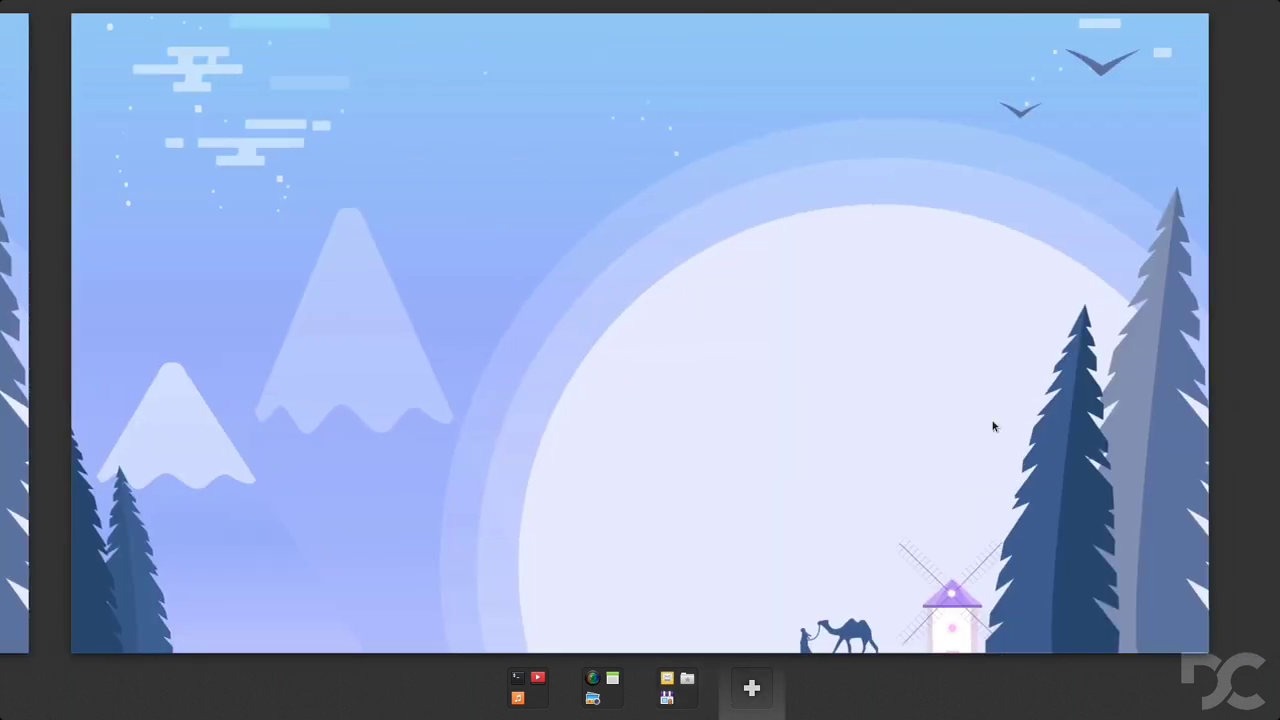
{"action": "left_click", "coordinate": [993, 426]}
- Take a brief look at Terminal, Tasks, Mail and System Settings, closing each window after viewing it
{"action": "left_click", "coordinate": [452, 697]}
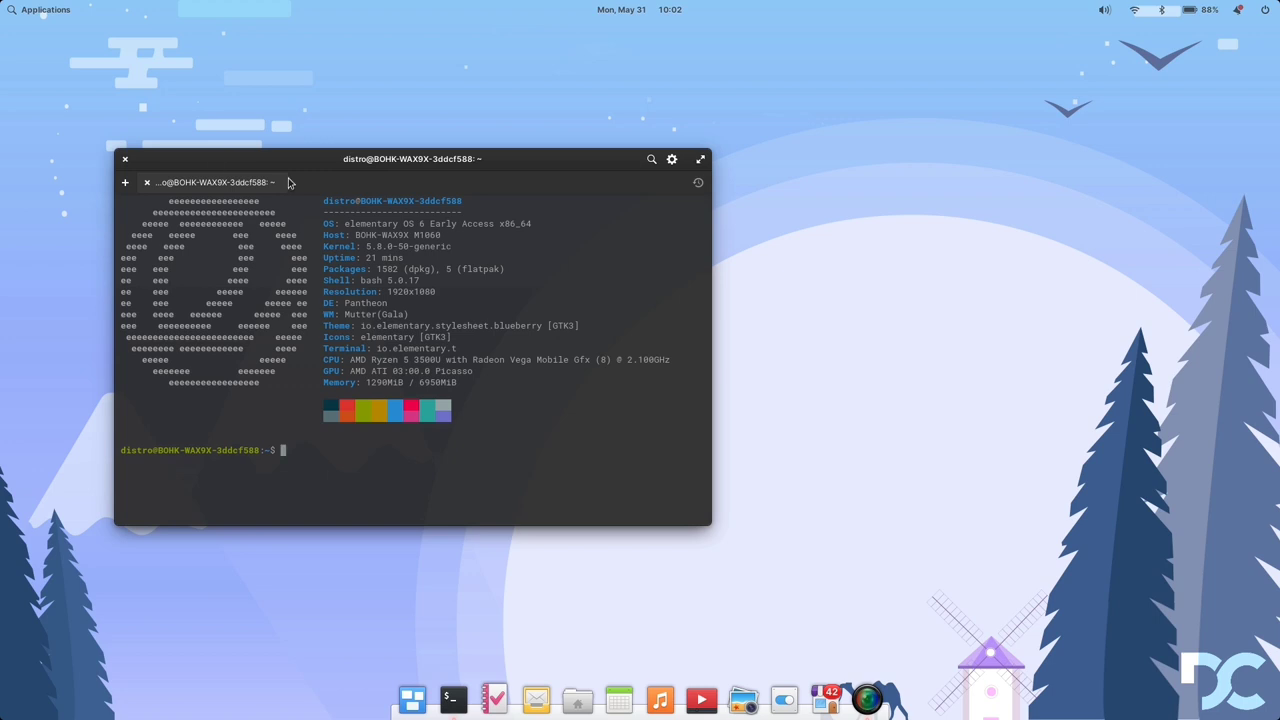
{"action": "left_click", "coordinate": [124, 161]}
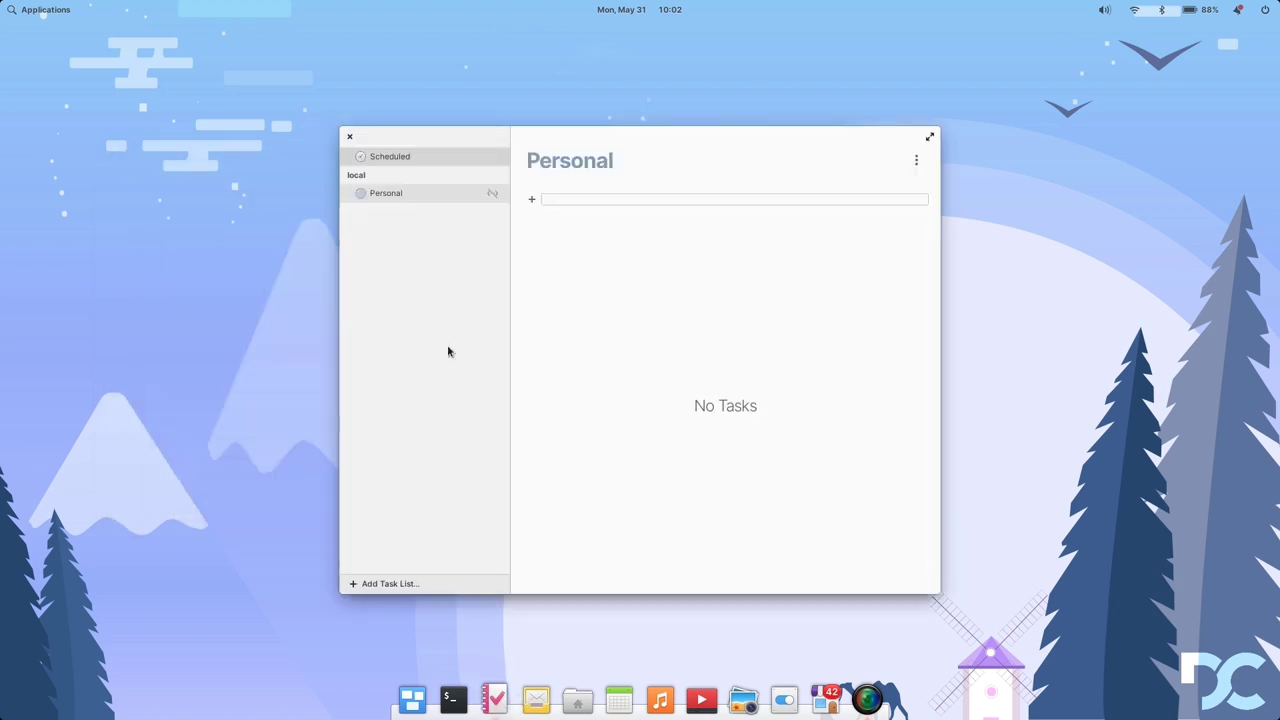
{"action": "left_click", "coordinate": [350, 137]}
{"action": "left_click", "coordinate": [538, 695]}
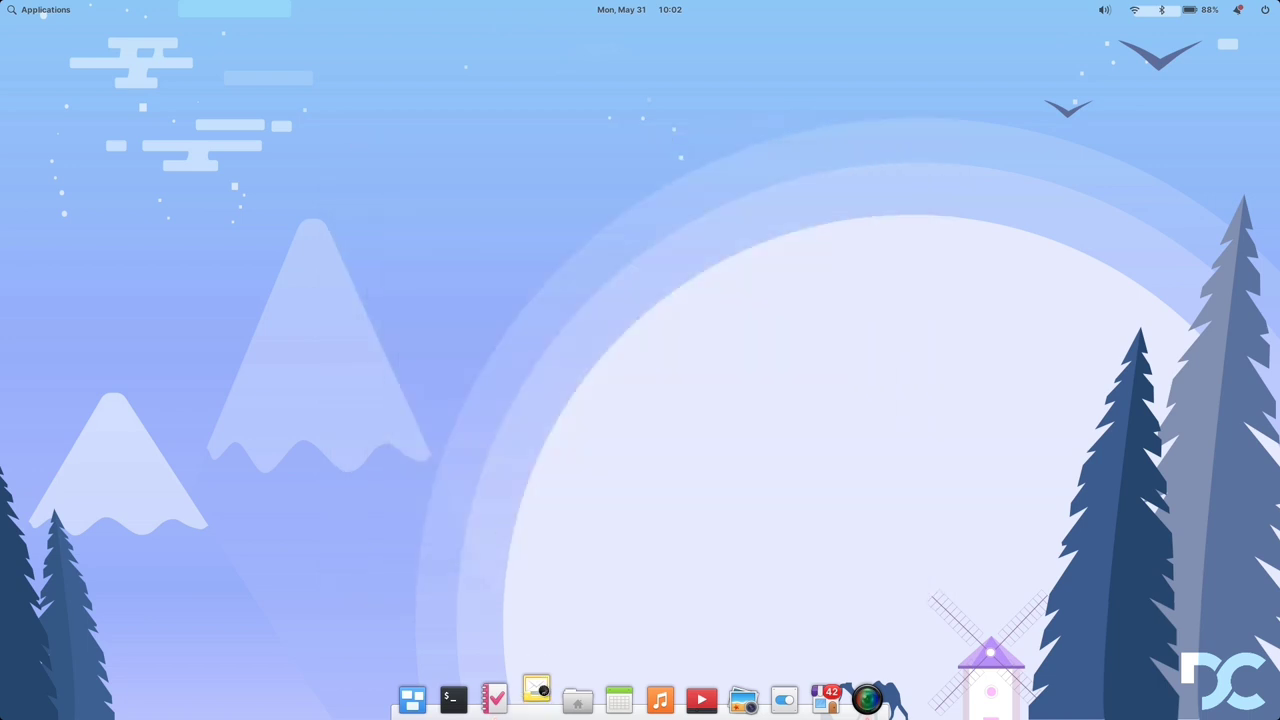
{"action": "left_click", "coordinate": [344, 158]}
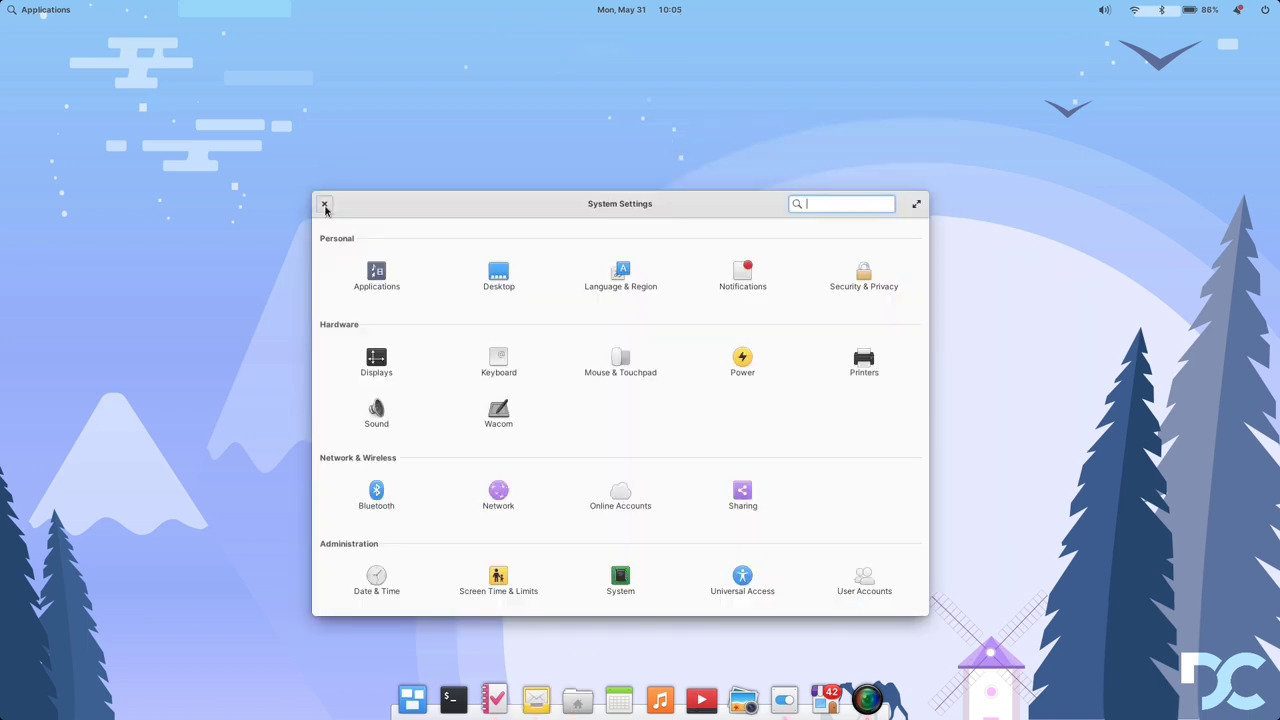
{"action": "left_click", "coordinate": [326, 205]}
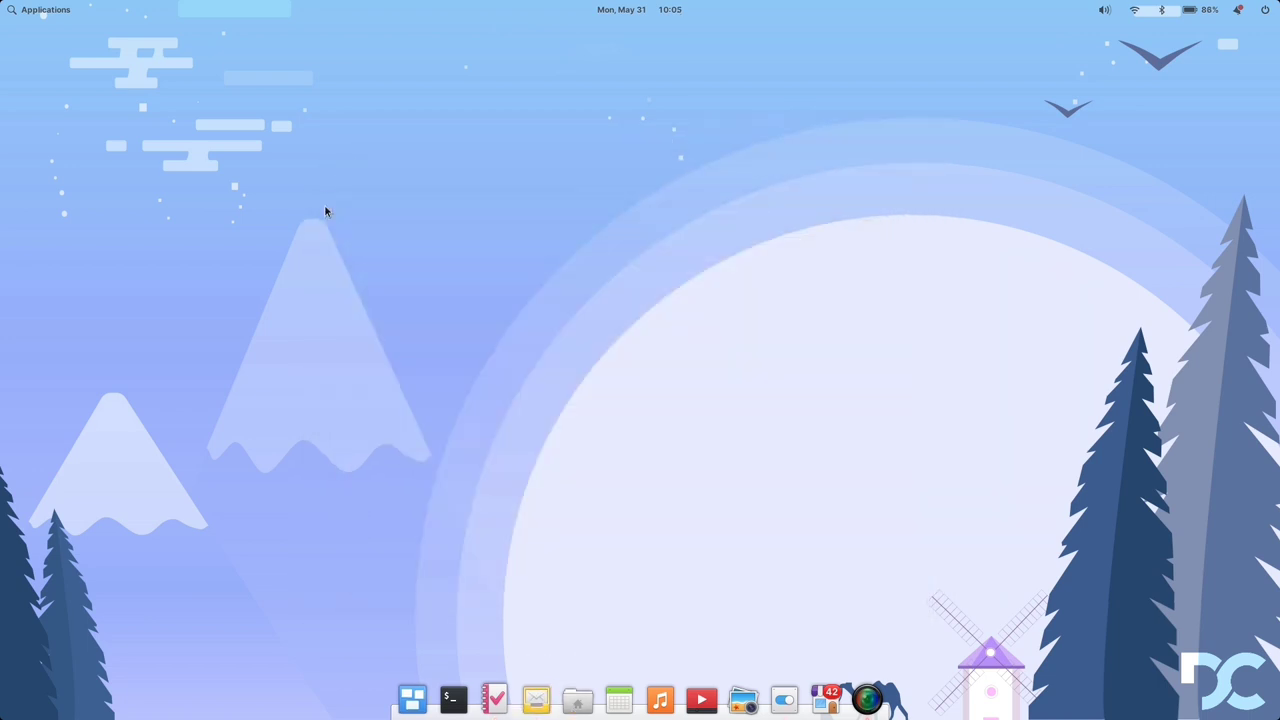
- Launch AppCenter from the applications launcher and browse its Accessories and Audio categories, returning to the home page
{"action": "left_click", "coordinate": [46, 10]}
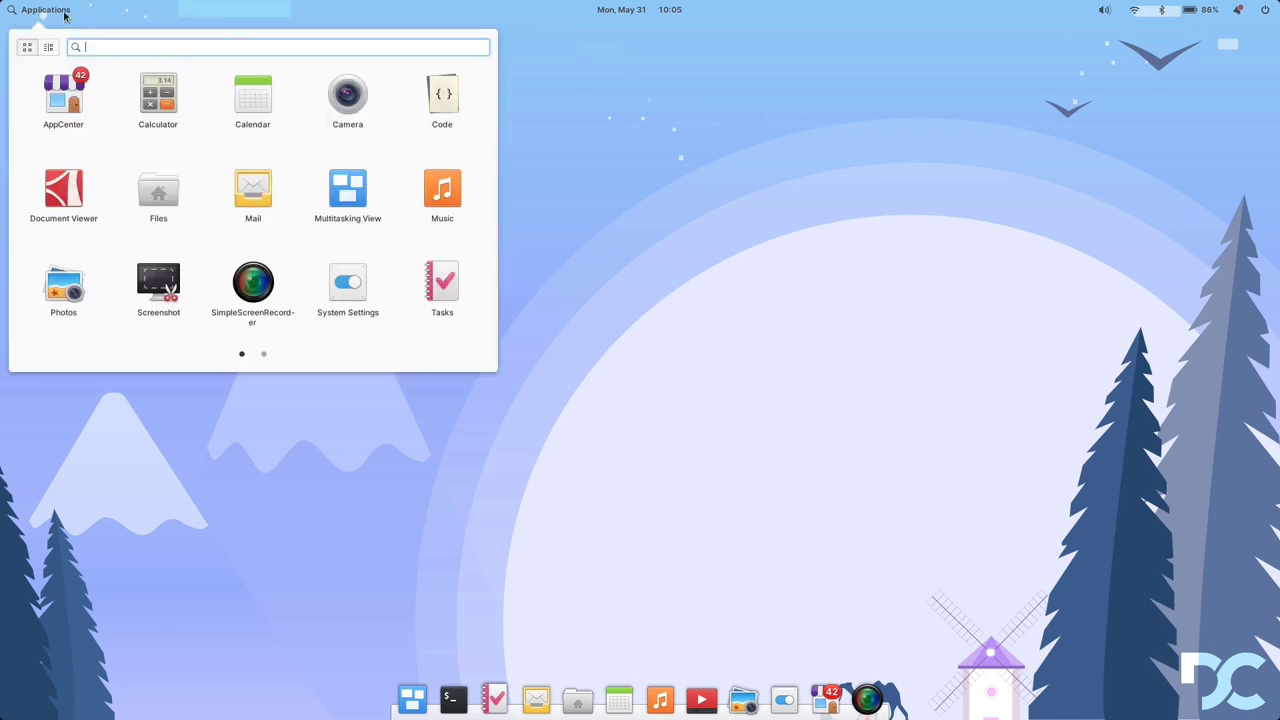
{"action": "left_click", "coordinate": [78, 127]}
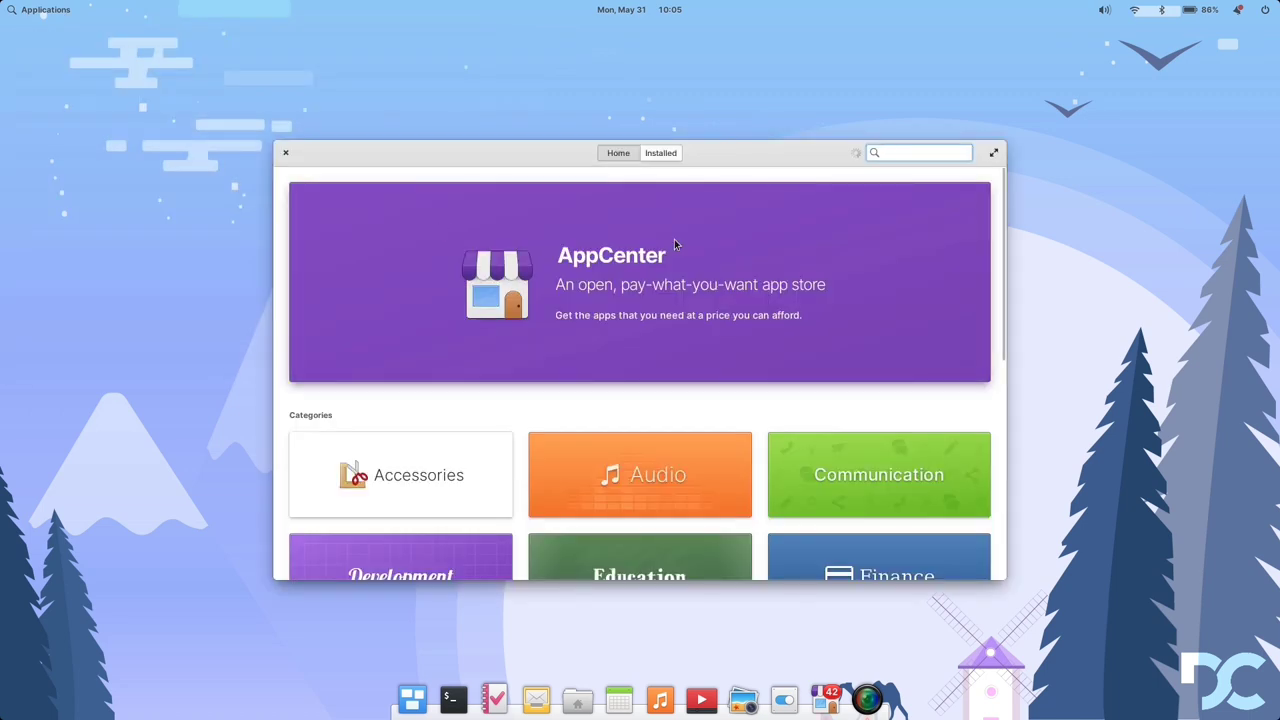
{"action": "left_click_drag", "start_coordinate": [1004, 252], "coordinate": [1022, 303]}
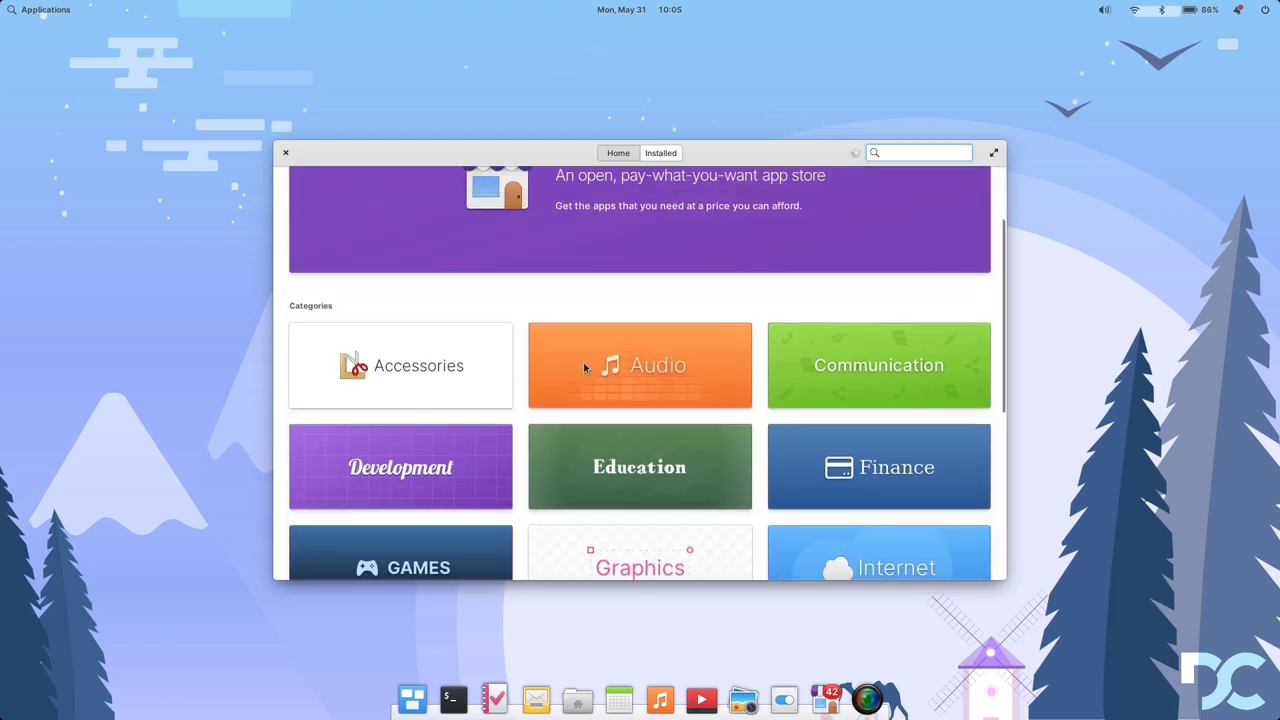
{"action": "left_click", "coordinate": [461, 367]}
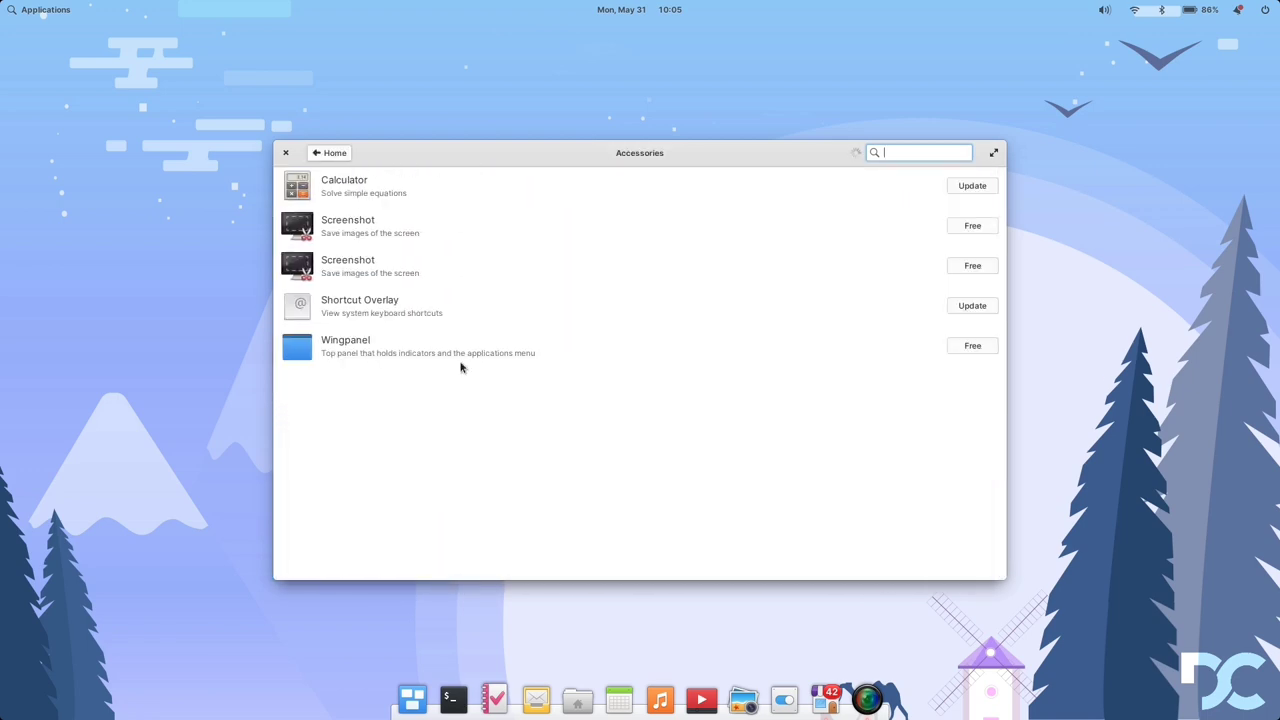
{"action": "left_click", "coordinate": [336, 157]}
{"action": "left_click", "coordinate": [554, 360]}
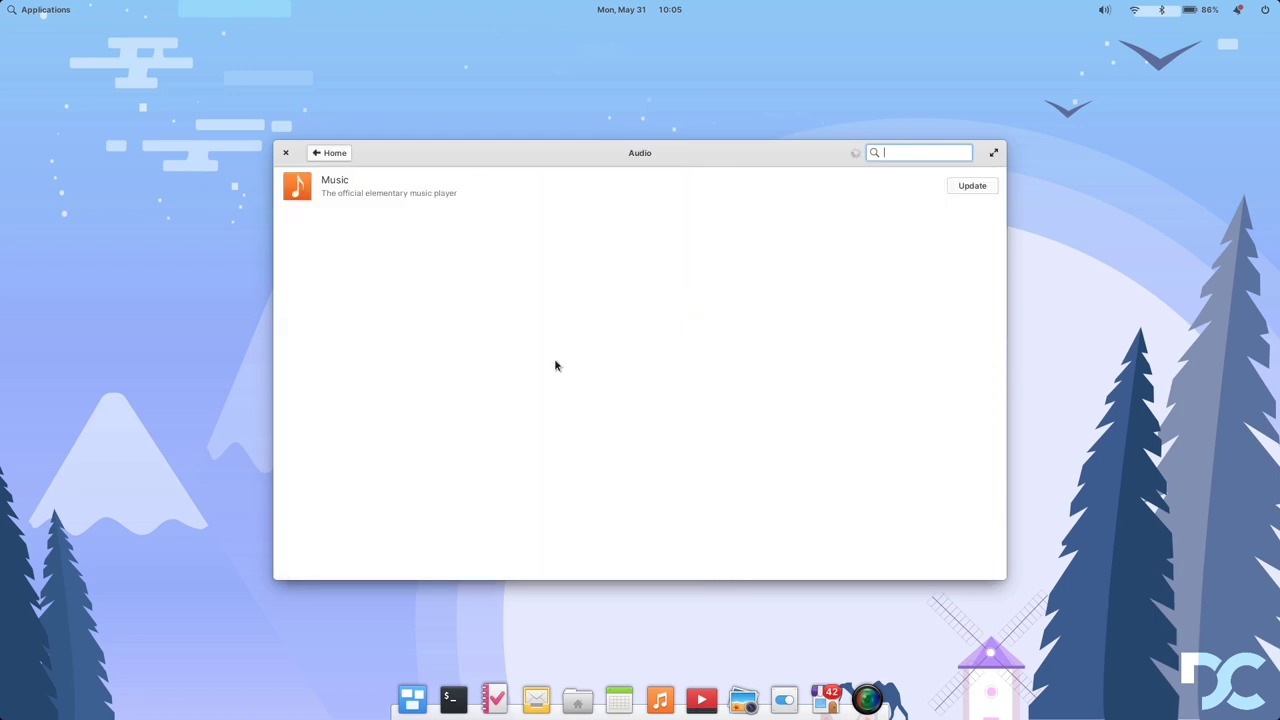
{"action": "left_click", "coordinate": [349, 156]}
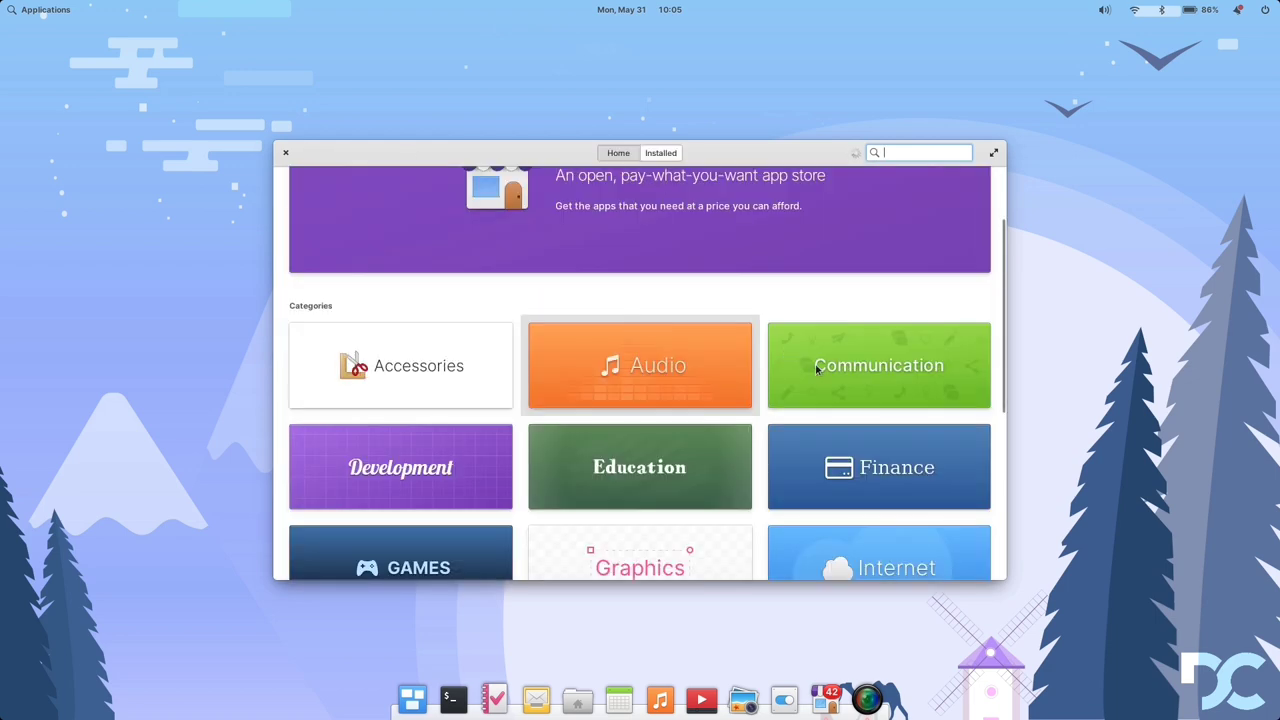
- Browse AppCenter's Communication, Development and Education categories and return to the home page
{"action": "left_click", "coordinate": [816, 371]}
{"action": "left_click", "coordinate": [337, 154]}
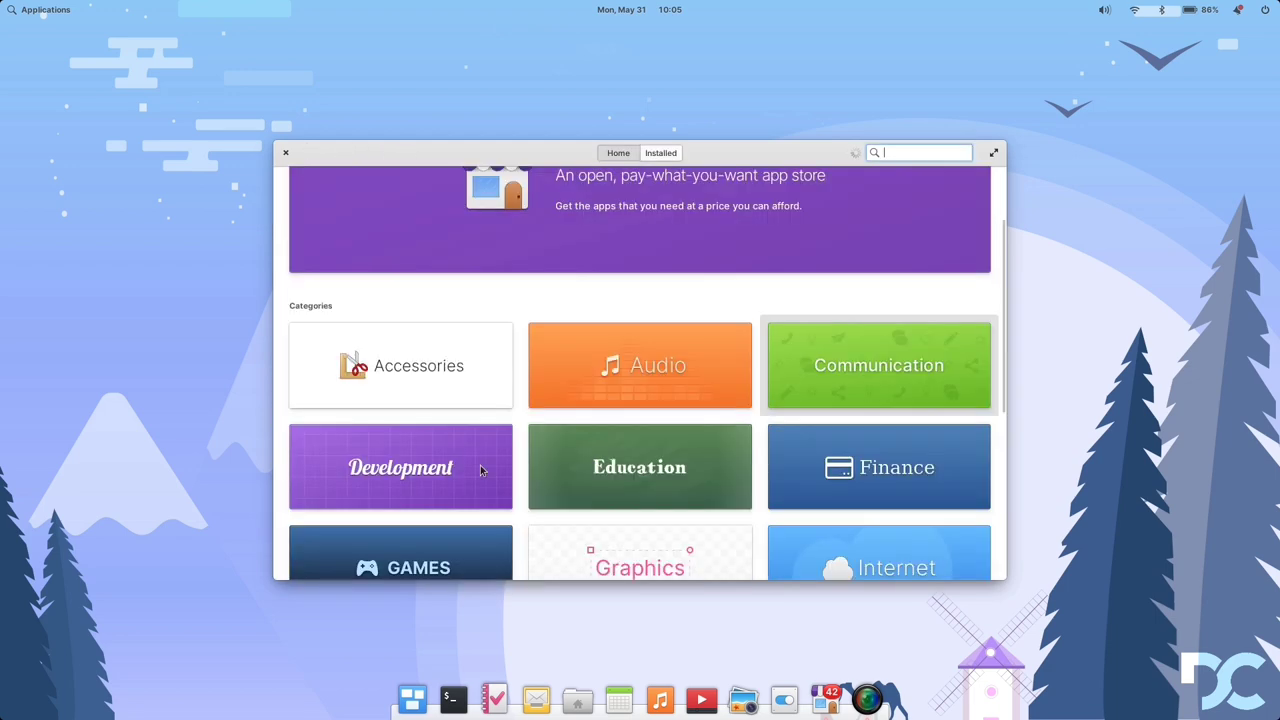
{"action": "left_click", "coordinate": [427, 487]}
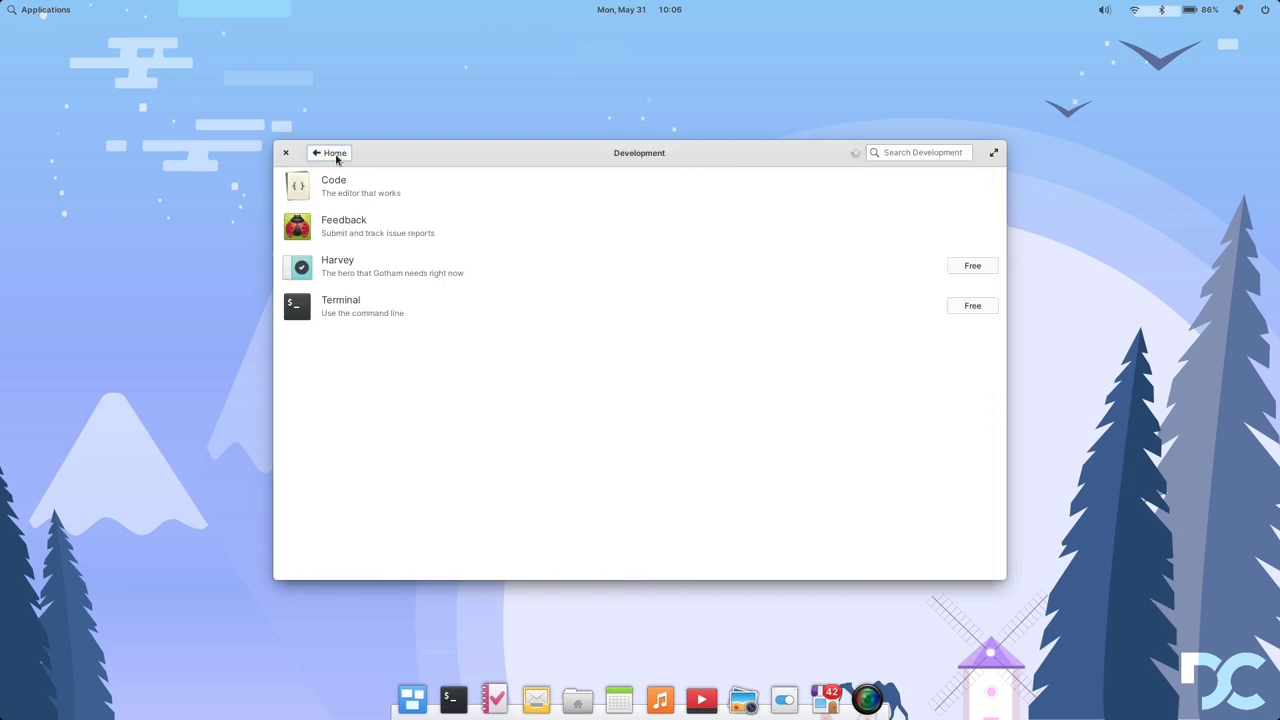
{"action": "left_click", "coordinate": [334, 152]}
{"action": "left_click", "coordinate": [586, 466]}
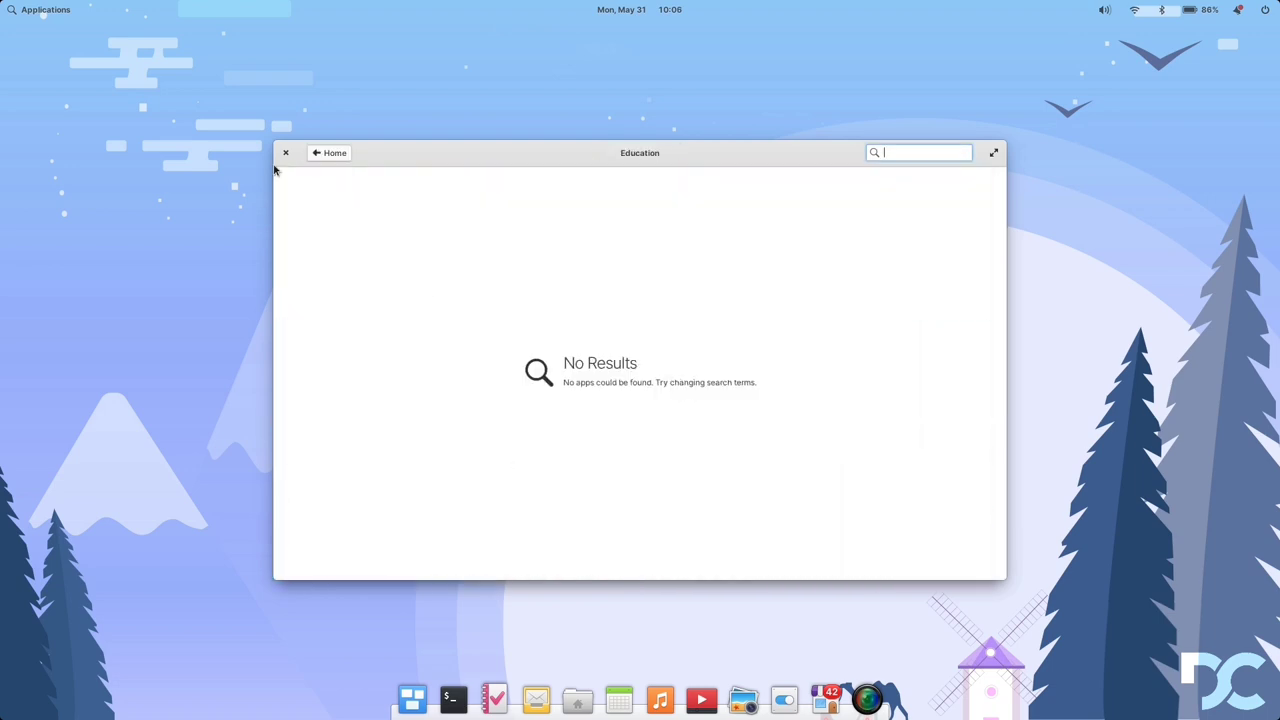
{"action": "left_click", "coordinate": [332, 153]}
- Look through AppCenter's installed apps and available updates from start to end, and close AppCenter
{"action": "left_click", "coordinate": [659, 153]}
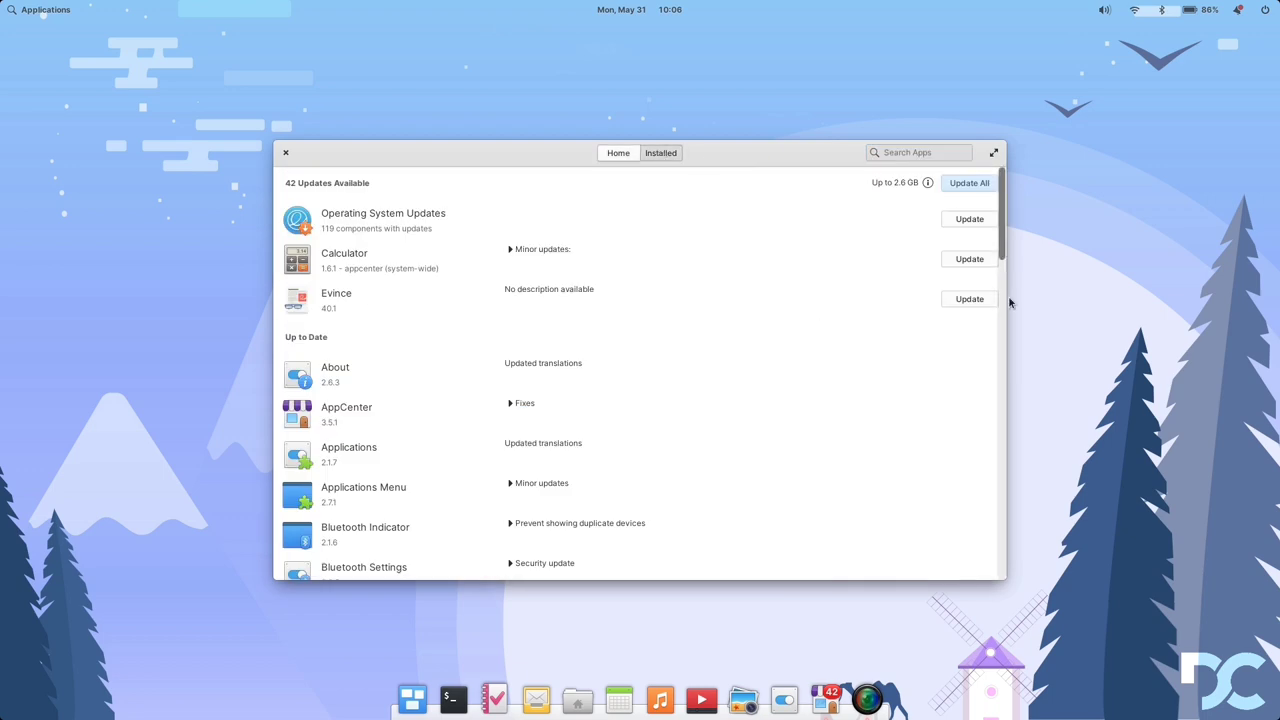
{"action": "left_click_drag", "start_coordinate": [1002, 294], "coordinate": [1005, 552]}
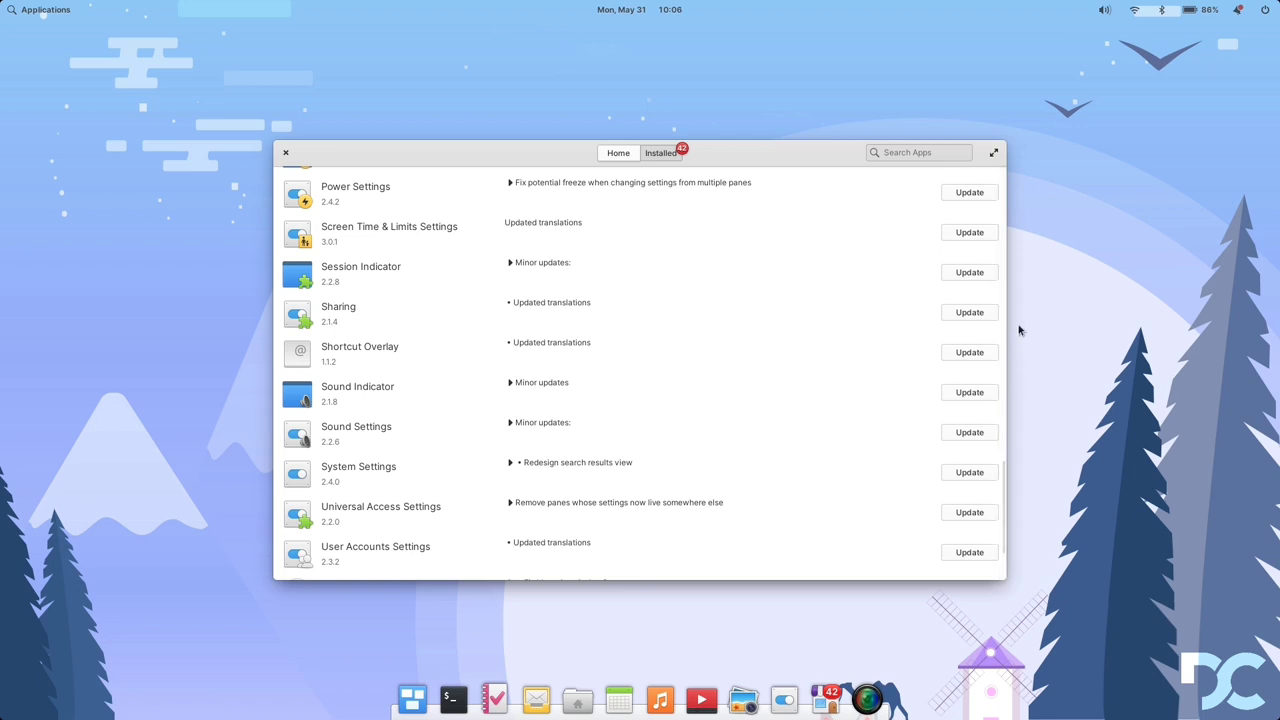
{"action": "left_click_drag", "start_coordinate": [1006, 354], "coordinate": [997, 208]}
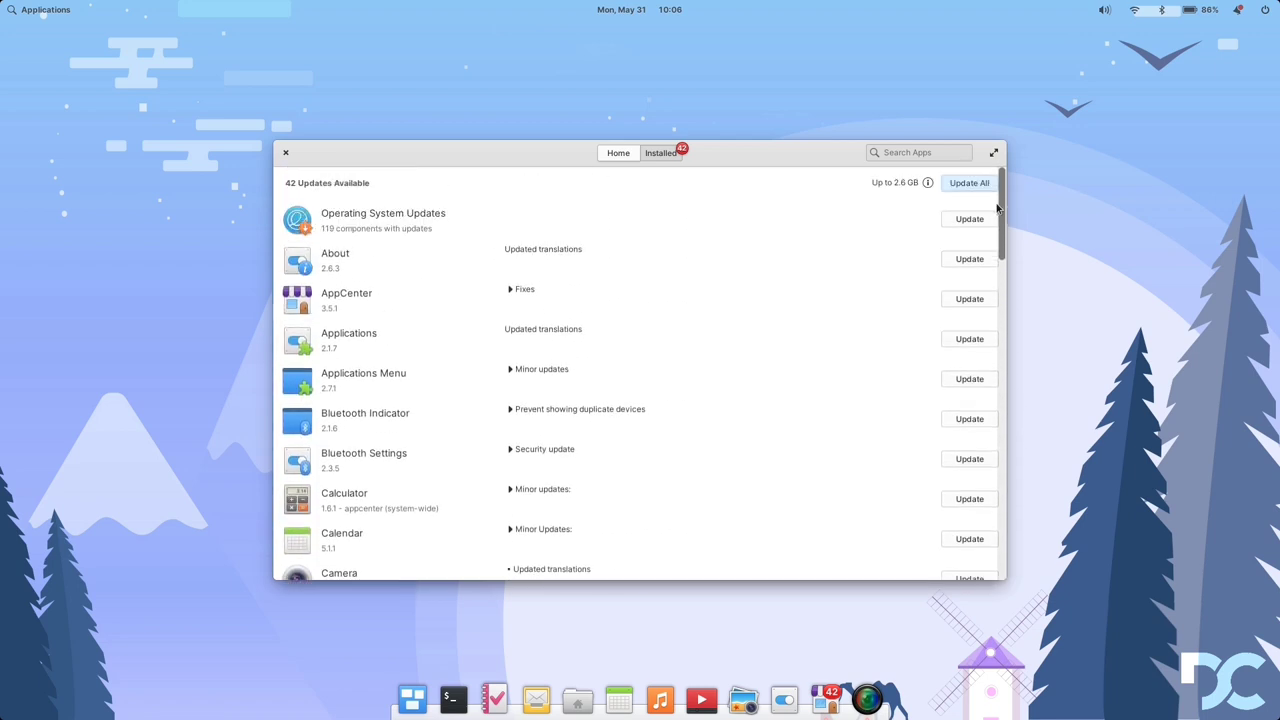
{"action": "left_click", "coordinate": [285, 153]}
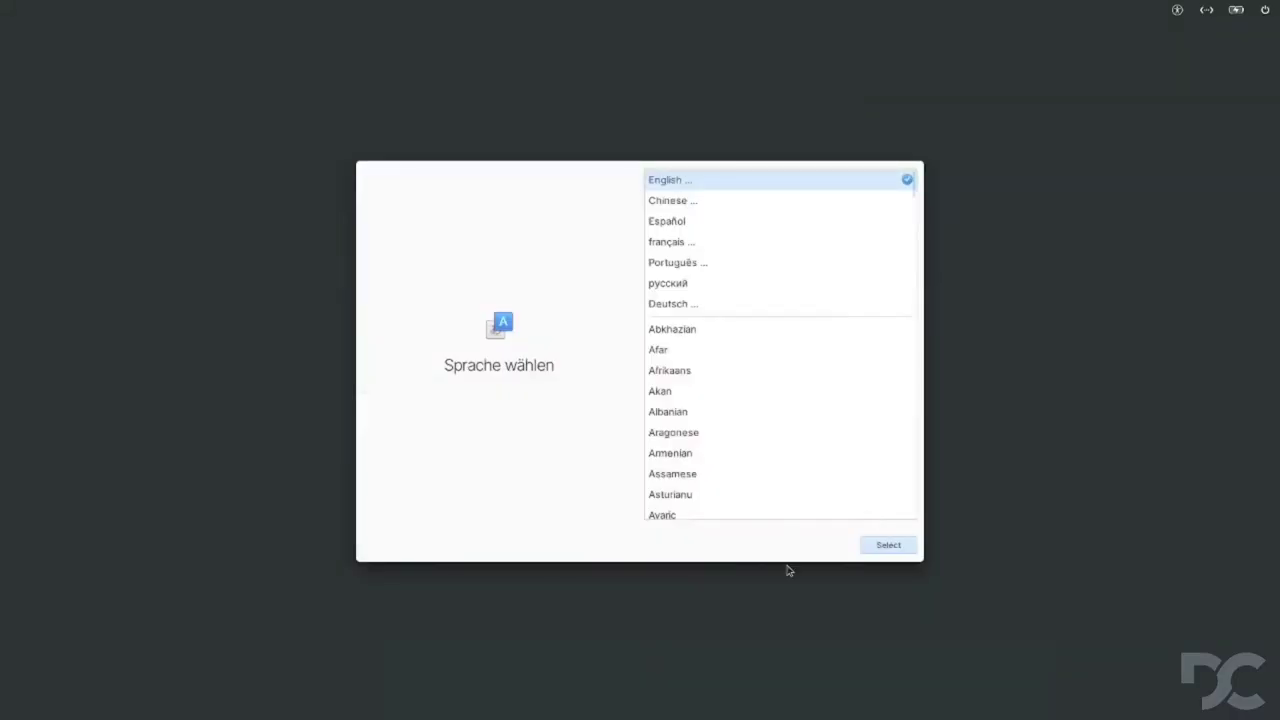
- Set the installer language to English (United States) and the keyboard layout to English (US), Default
{"action": "left_click", "coordinate": [875, 549]}
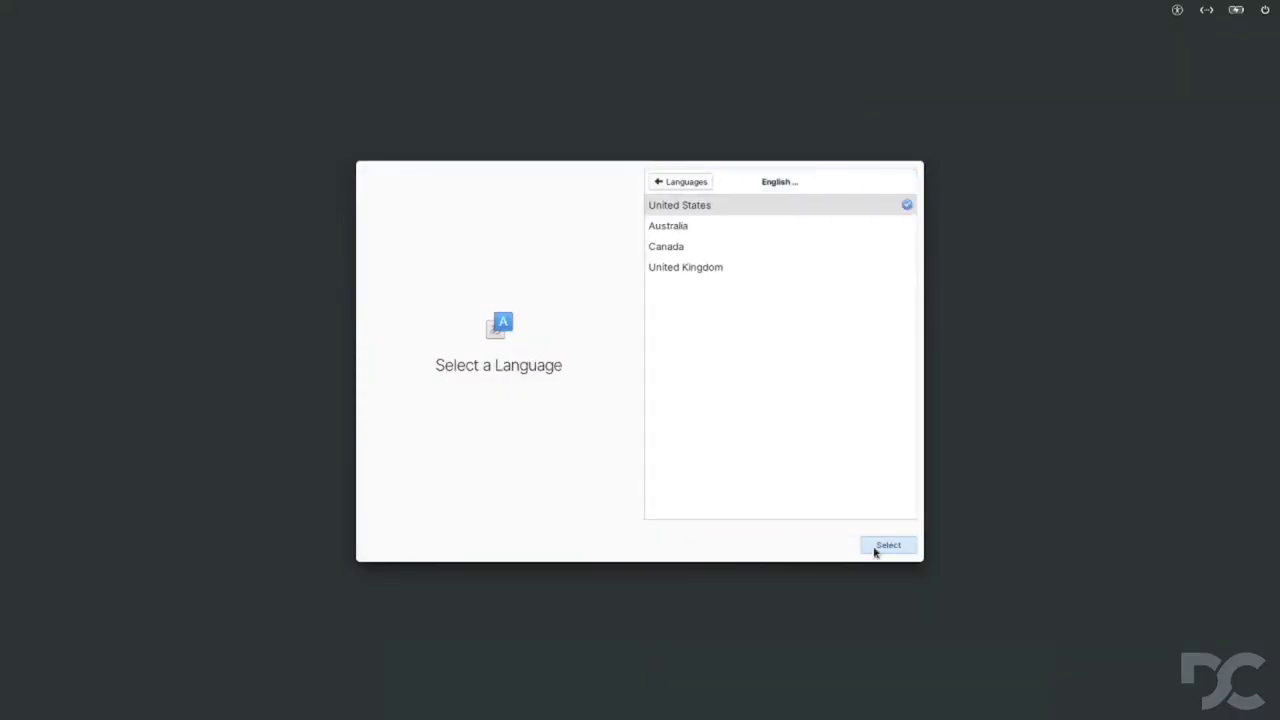
{"action": "left_click", "coordinate": [875, 549]}
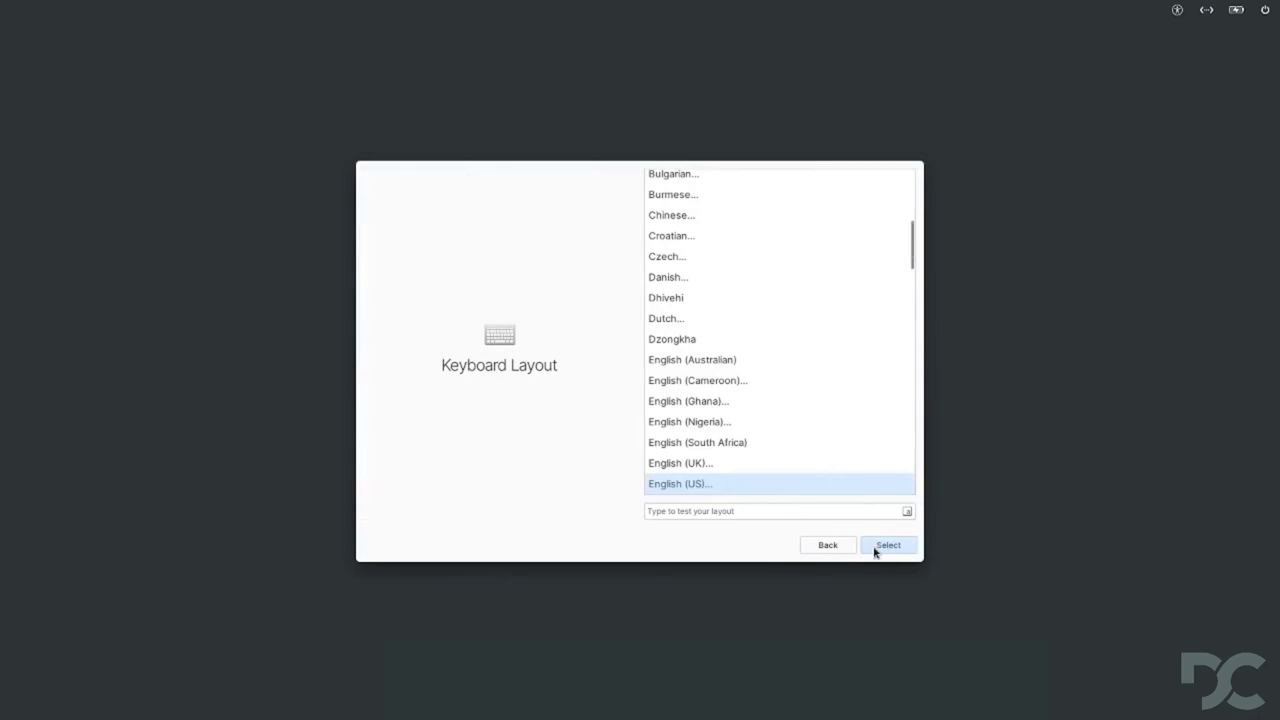
{"action": "left_click", "coordinate": [875, 549]}
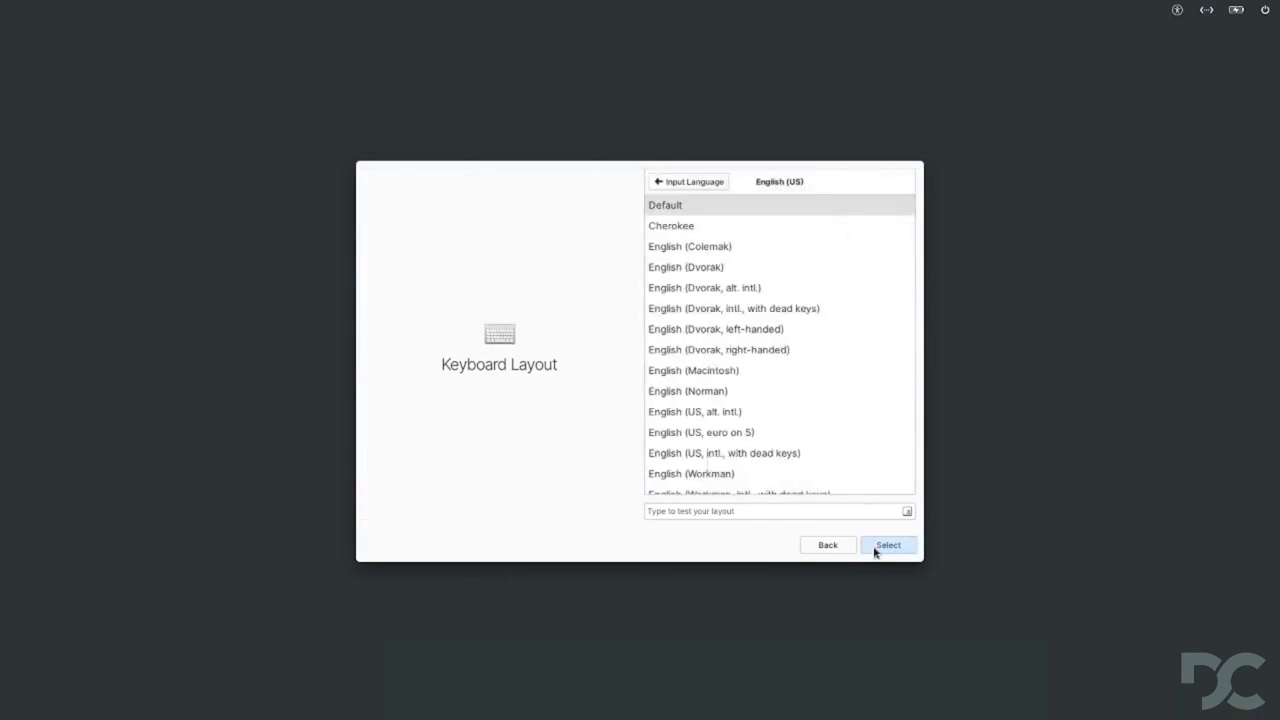
{"action": "left_click", "coordinate": [875, 549]}
- Start a clean install that erases the ATA VBOX HARDDISK drive, without drive encryption
{"action": "left_click", "coordinate": [803, 370]}
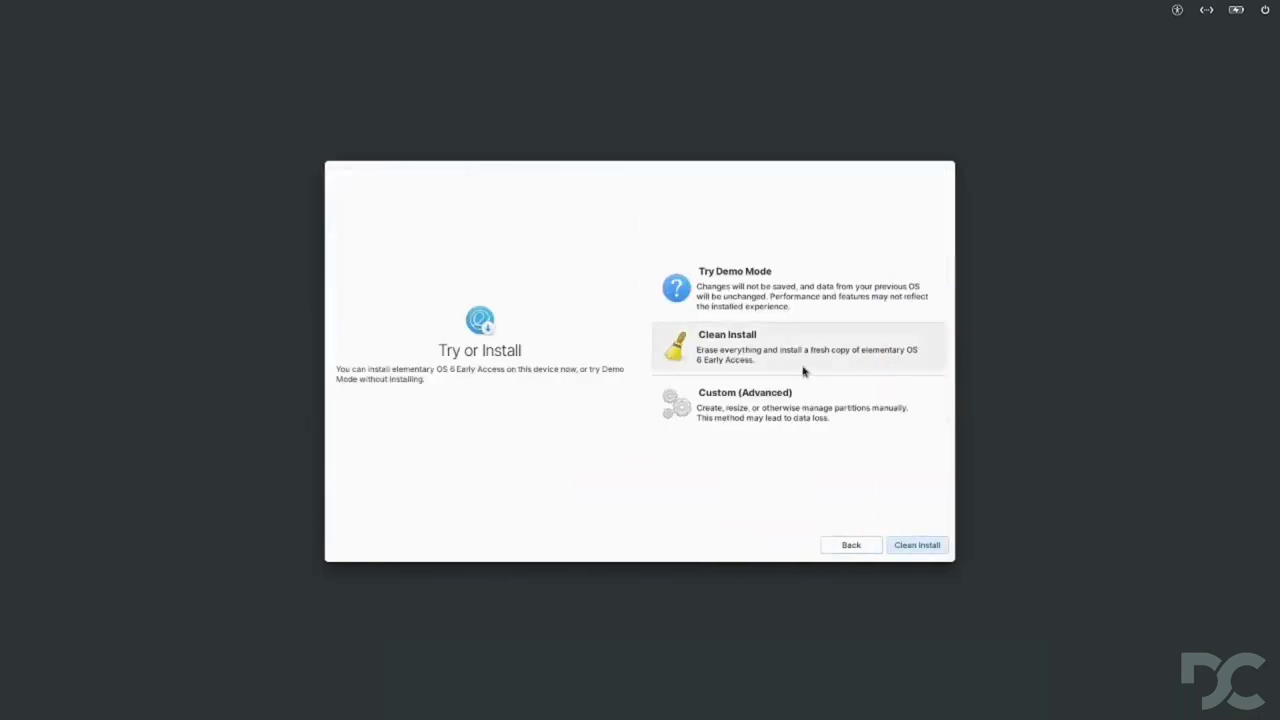
{"action": "left_click", "coordinate": [908, 552]}
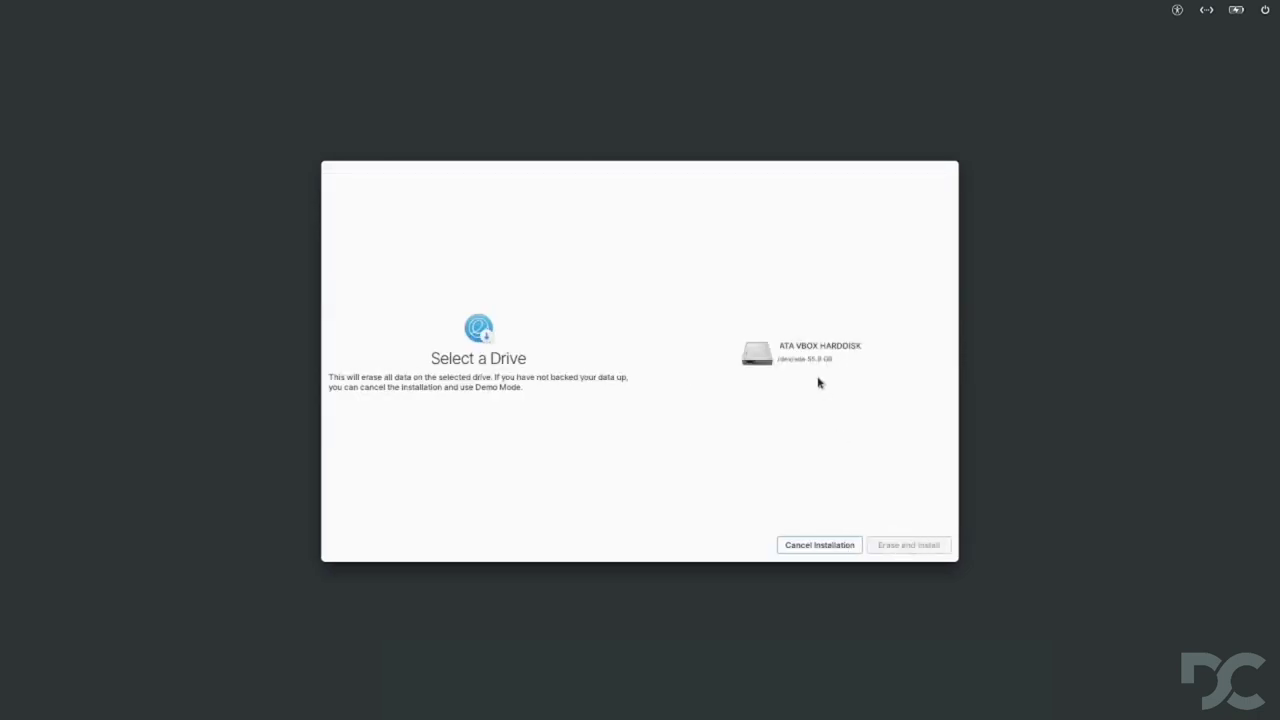
{"action": "left_click", "coordinate": [811, 360]}
{"action": "left_click", "coordinate": [917, 545]}
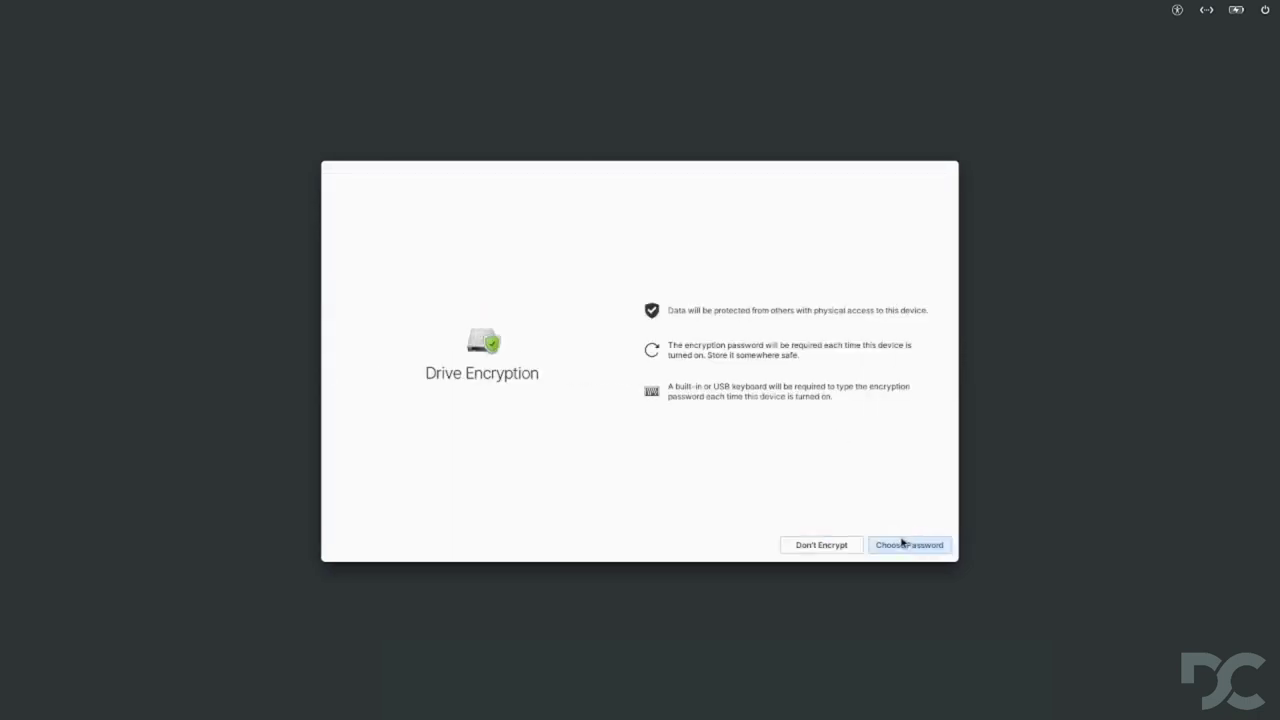
{"action": "left_click", "coordinate": [822, 545]}
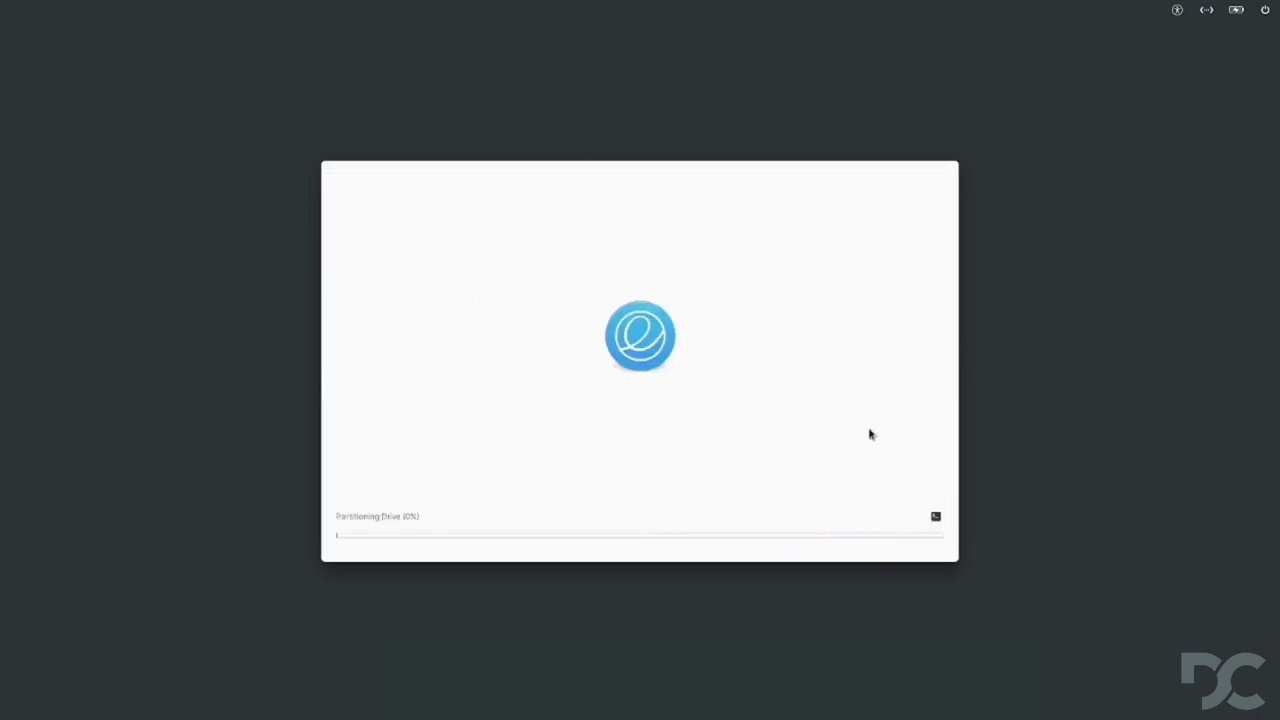